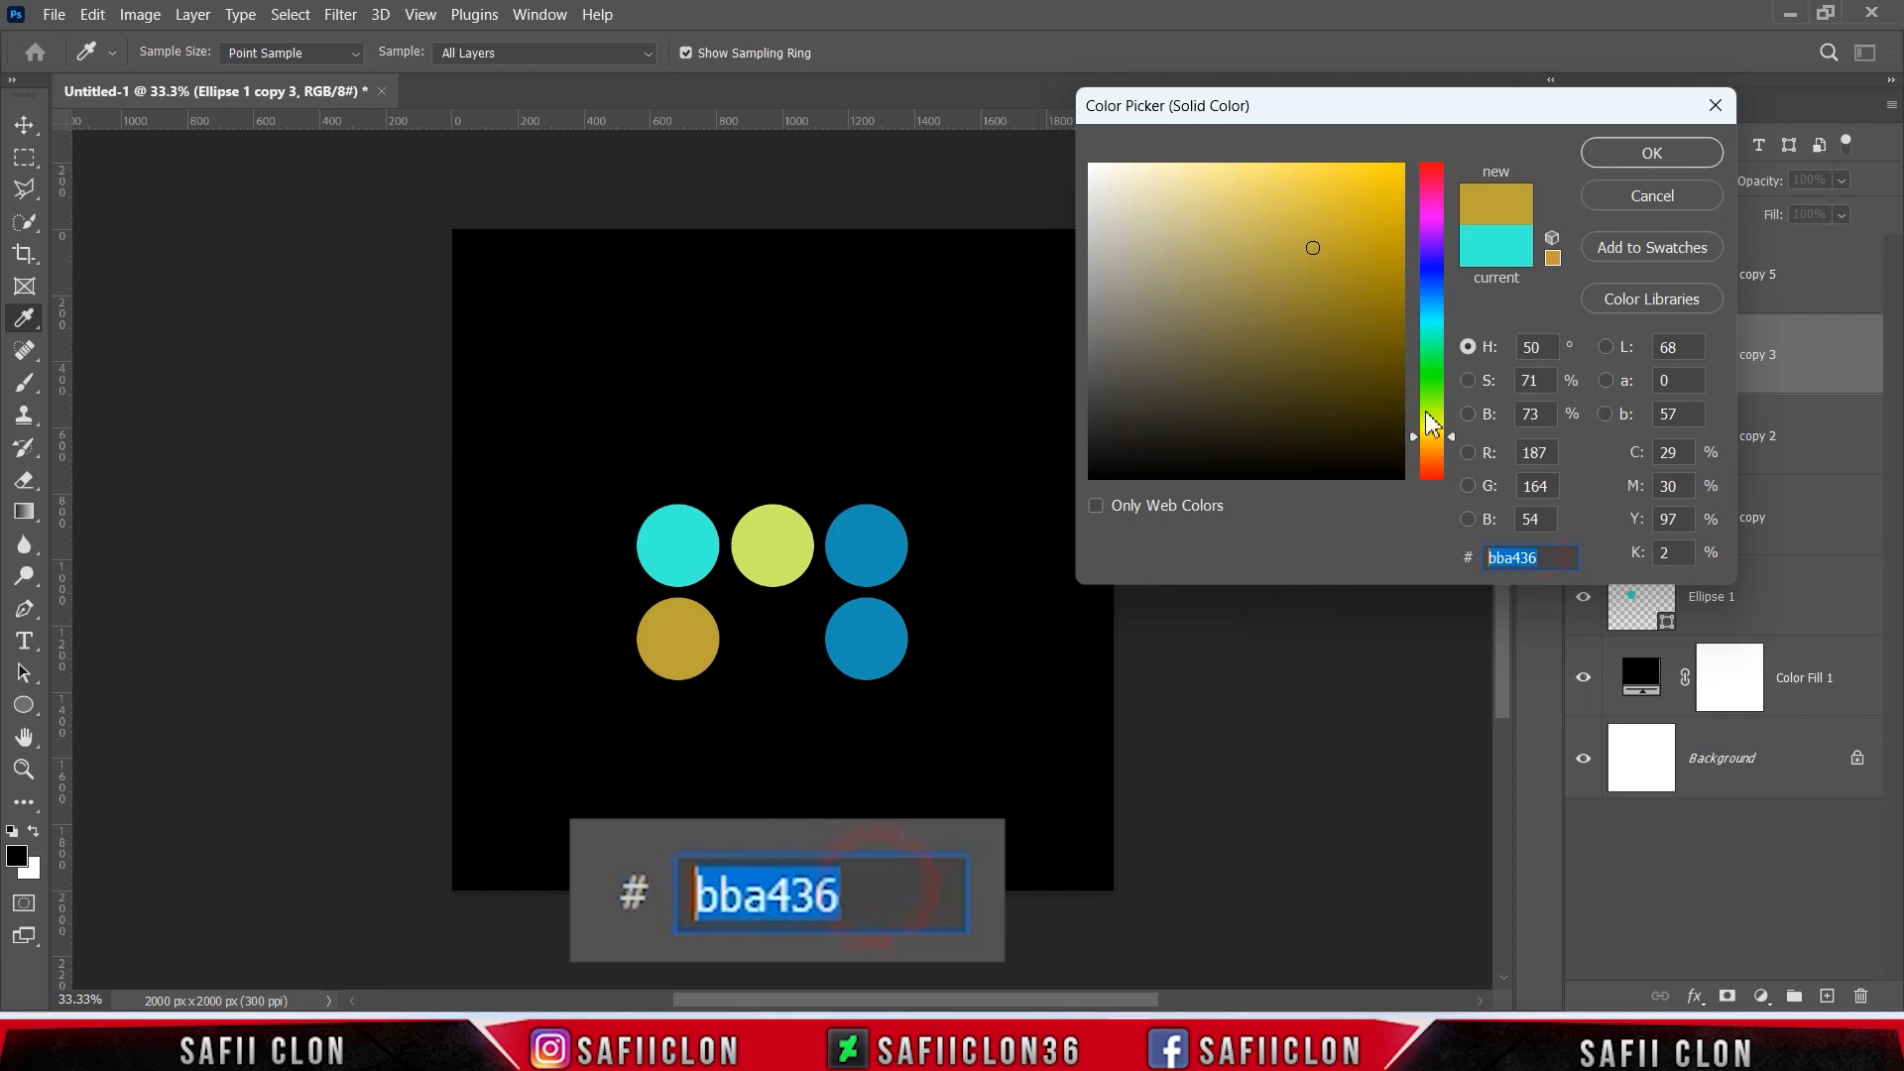
Step: Confirm the gold fill #bba436 on Ellipse 1 copy 3 and set the fill of Ellipse 1 copy 5 to #f63b3b
left_click(1651, 153)
key("v")
left_click(1698, 311)
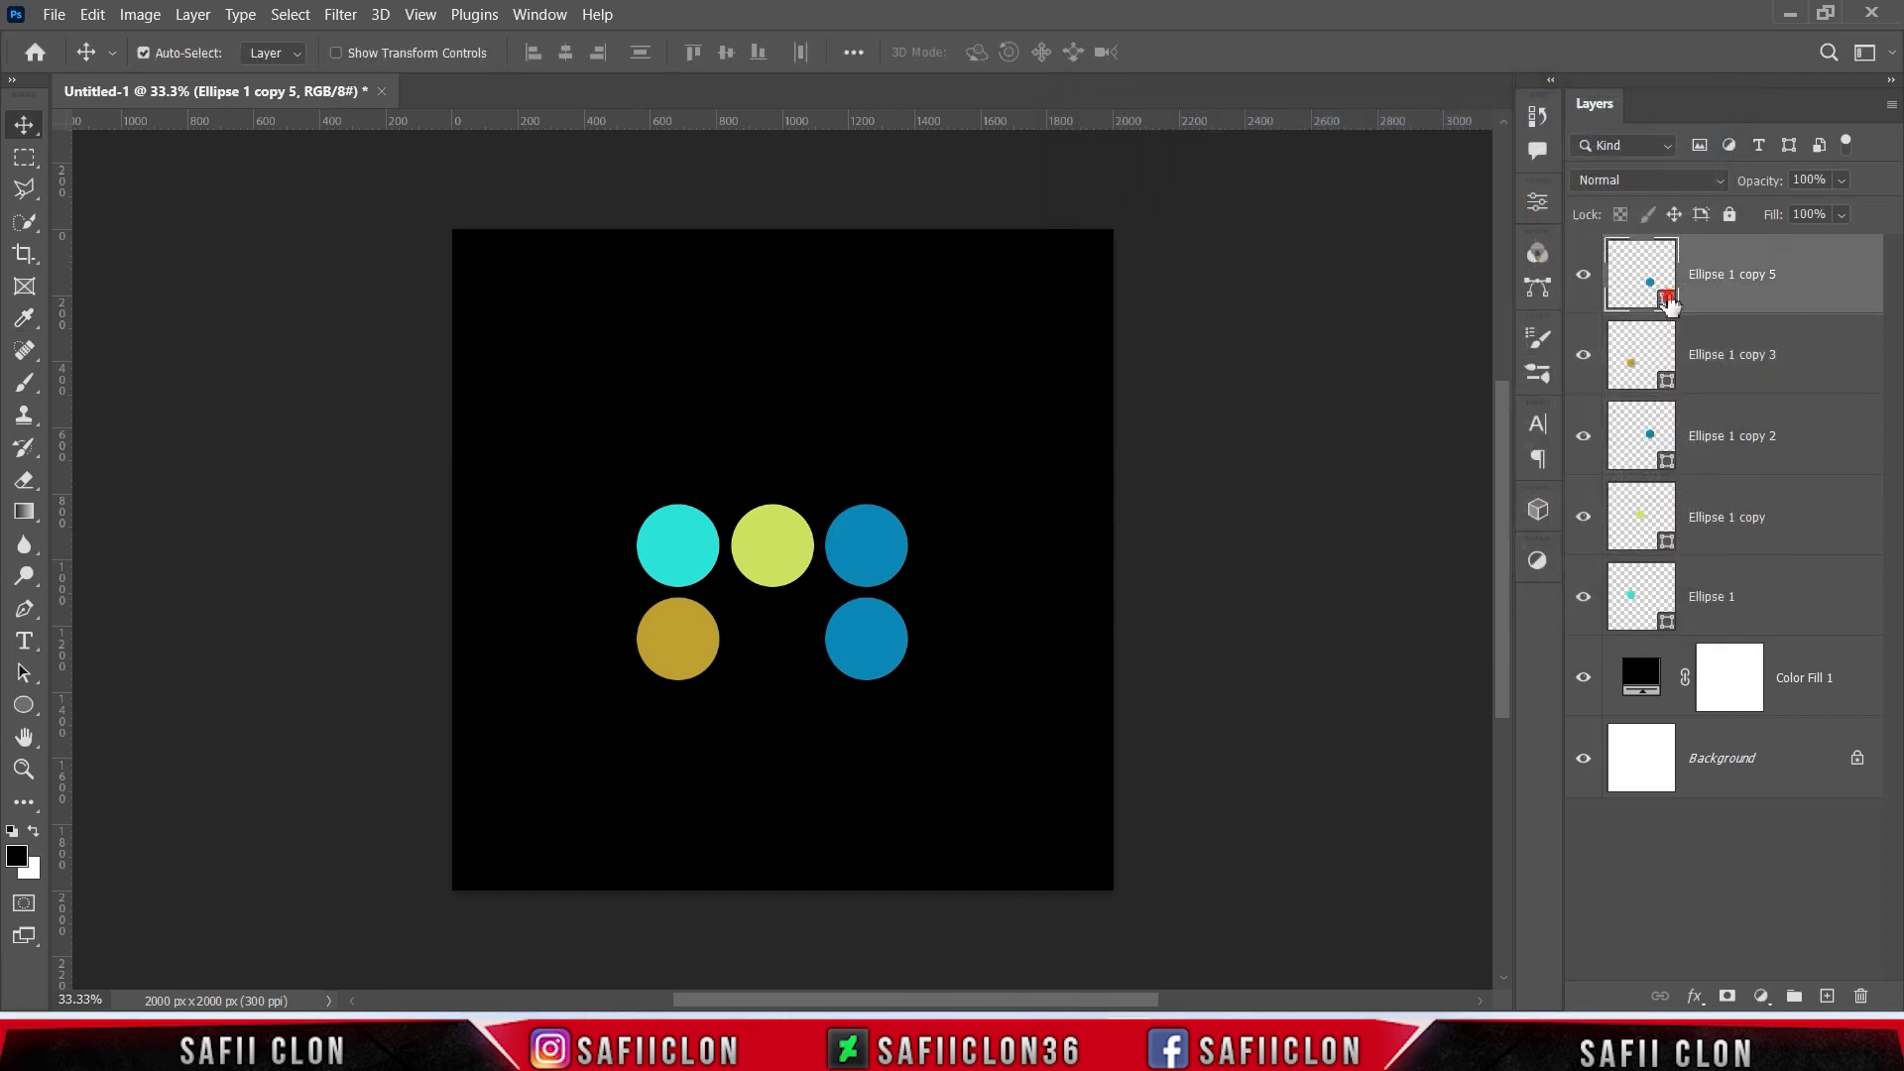
double_click(1669, 303)
left_click(1546, 557)
double_click(1517, 557)
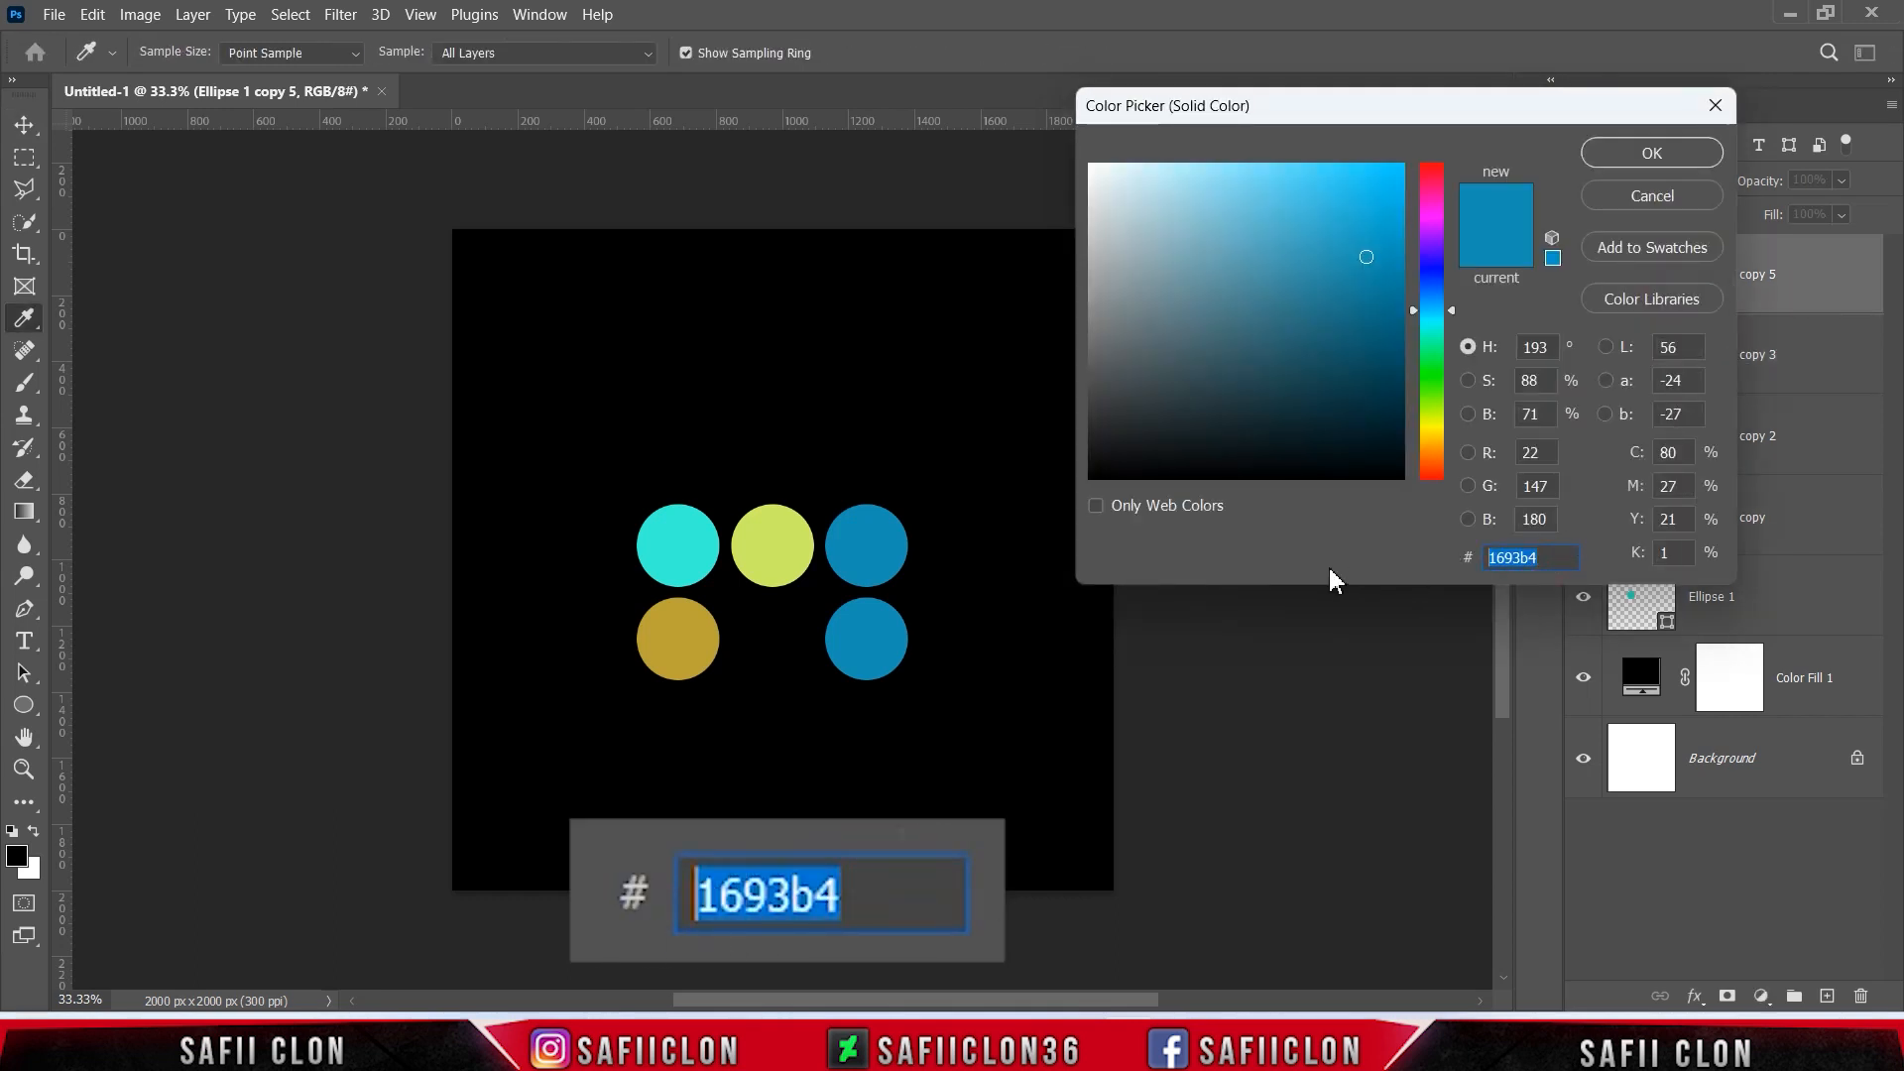
type("f63")
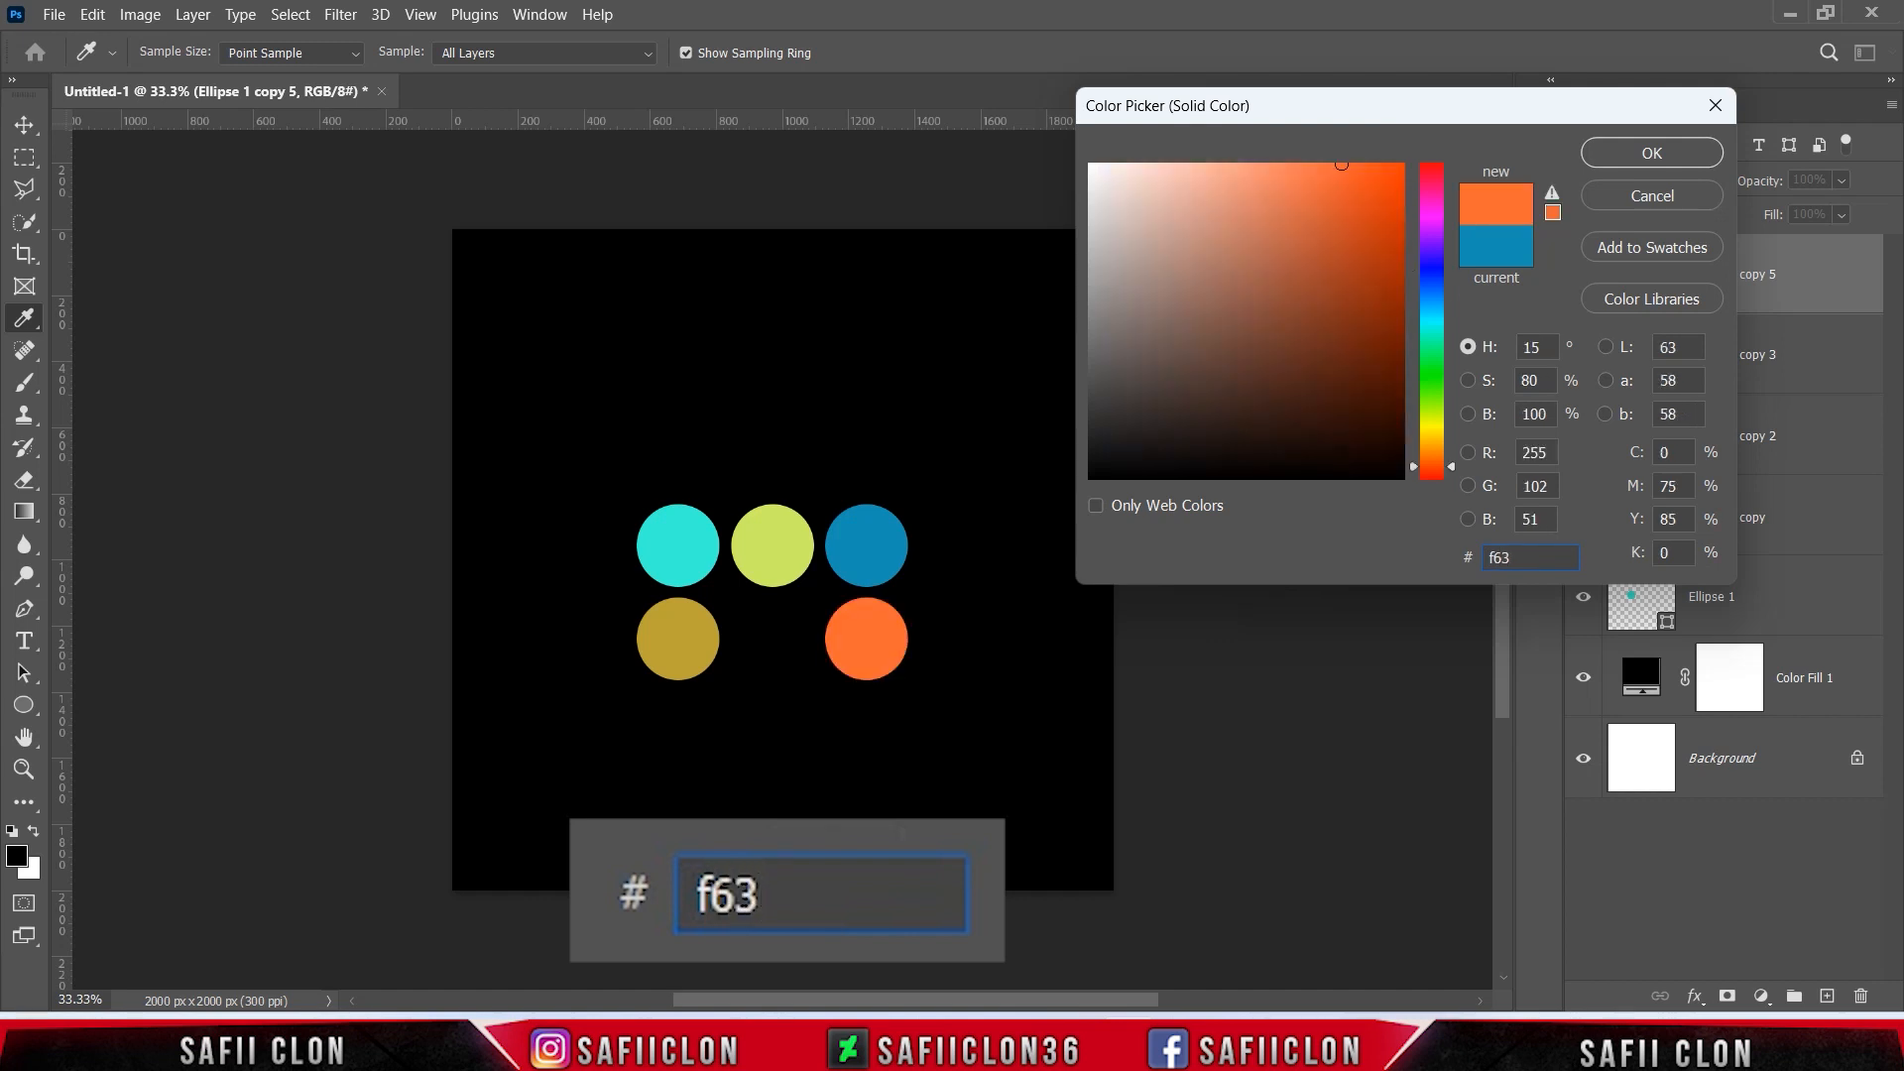
type("b3b")
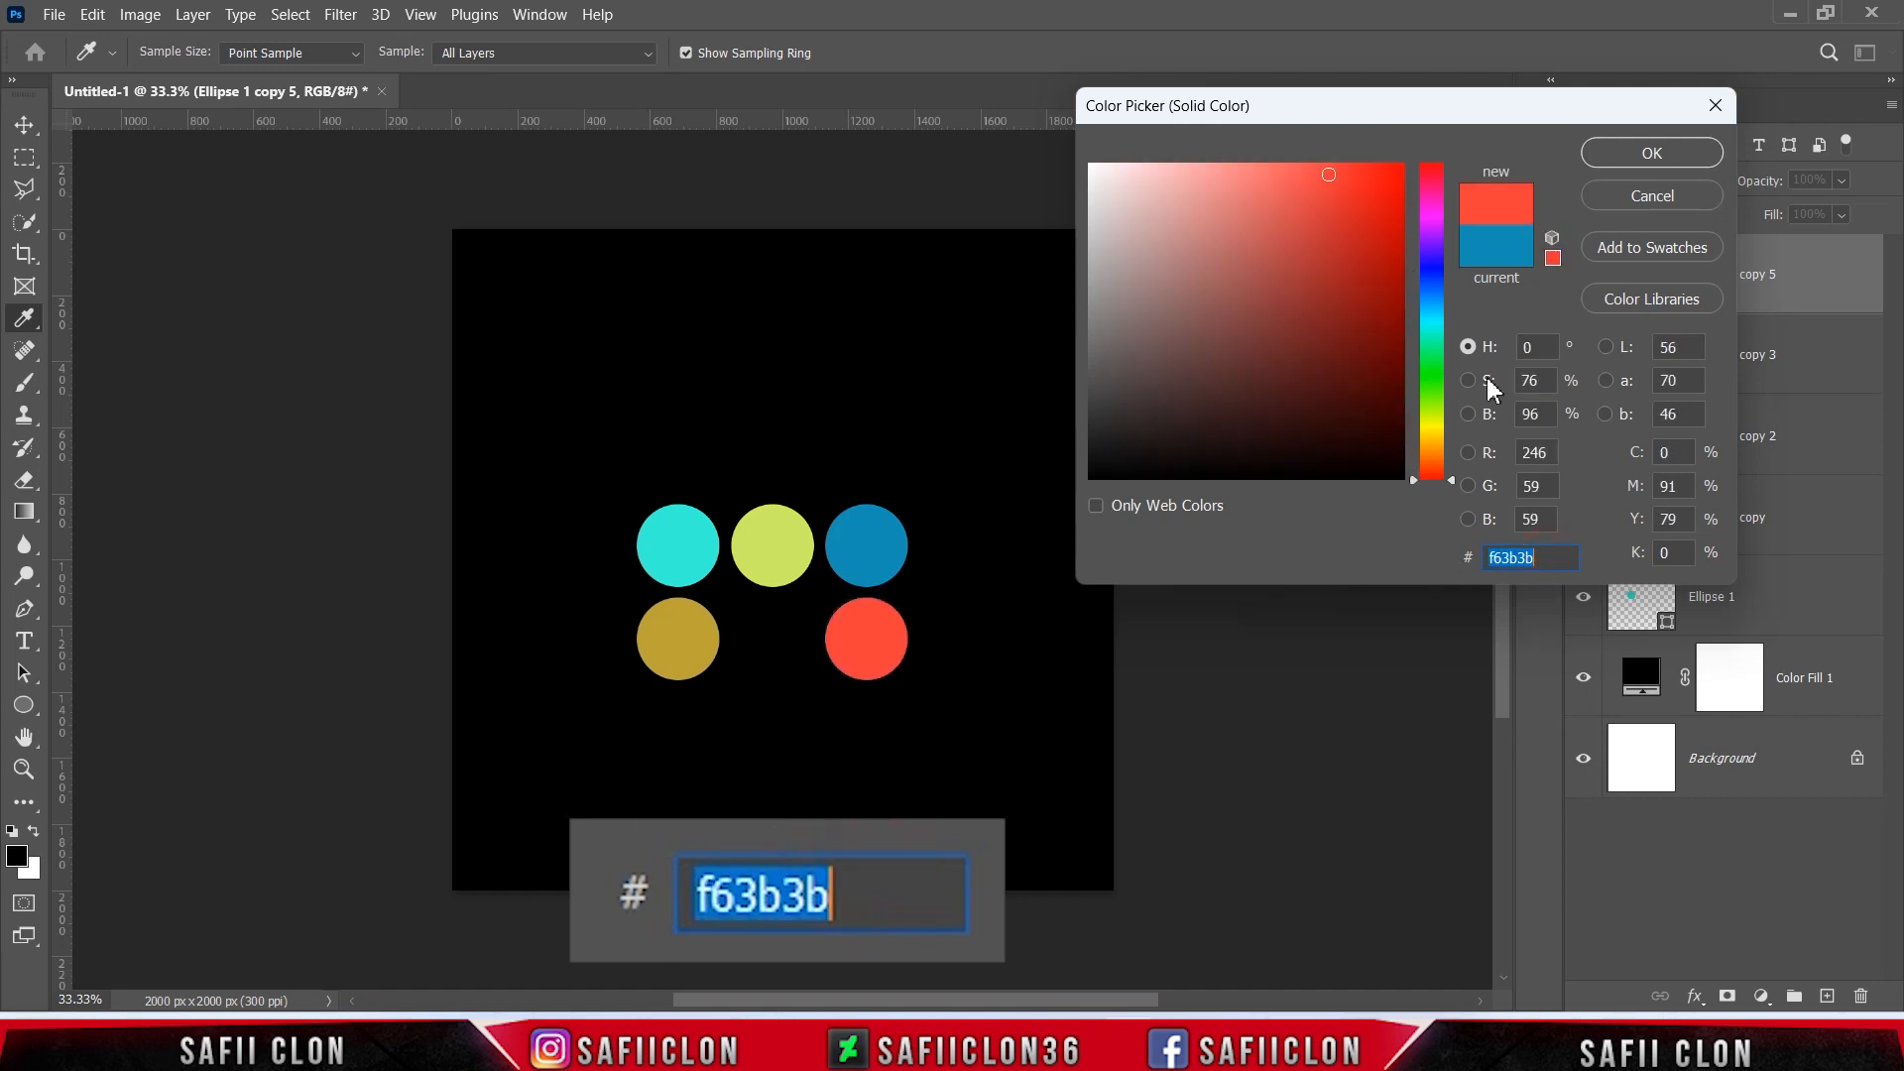
left_click(1651, 153)
Step: Hide and show each of the five ellipse layers in turn to check which circle it holds
left_click(1582, 286)
left_click(1583, 285)
left_click(1582, 357)
left_click(1582, 359)
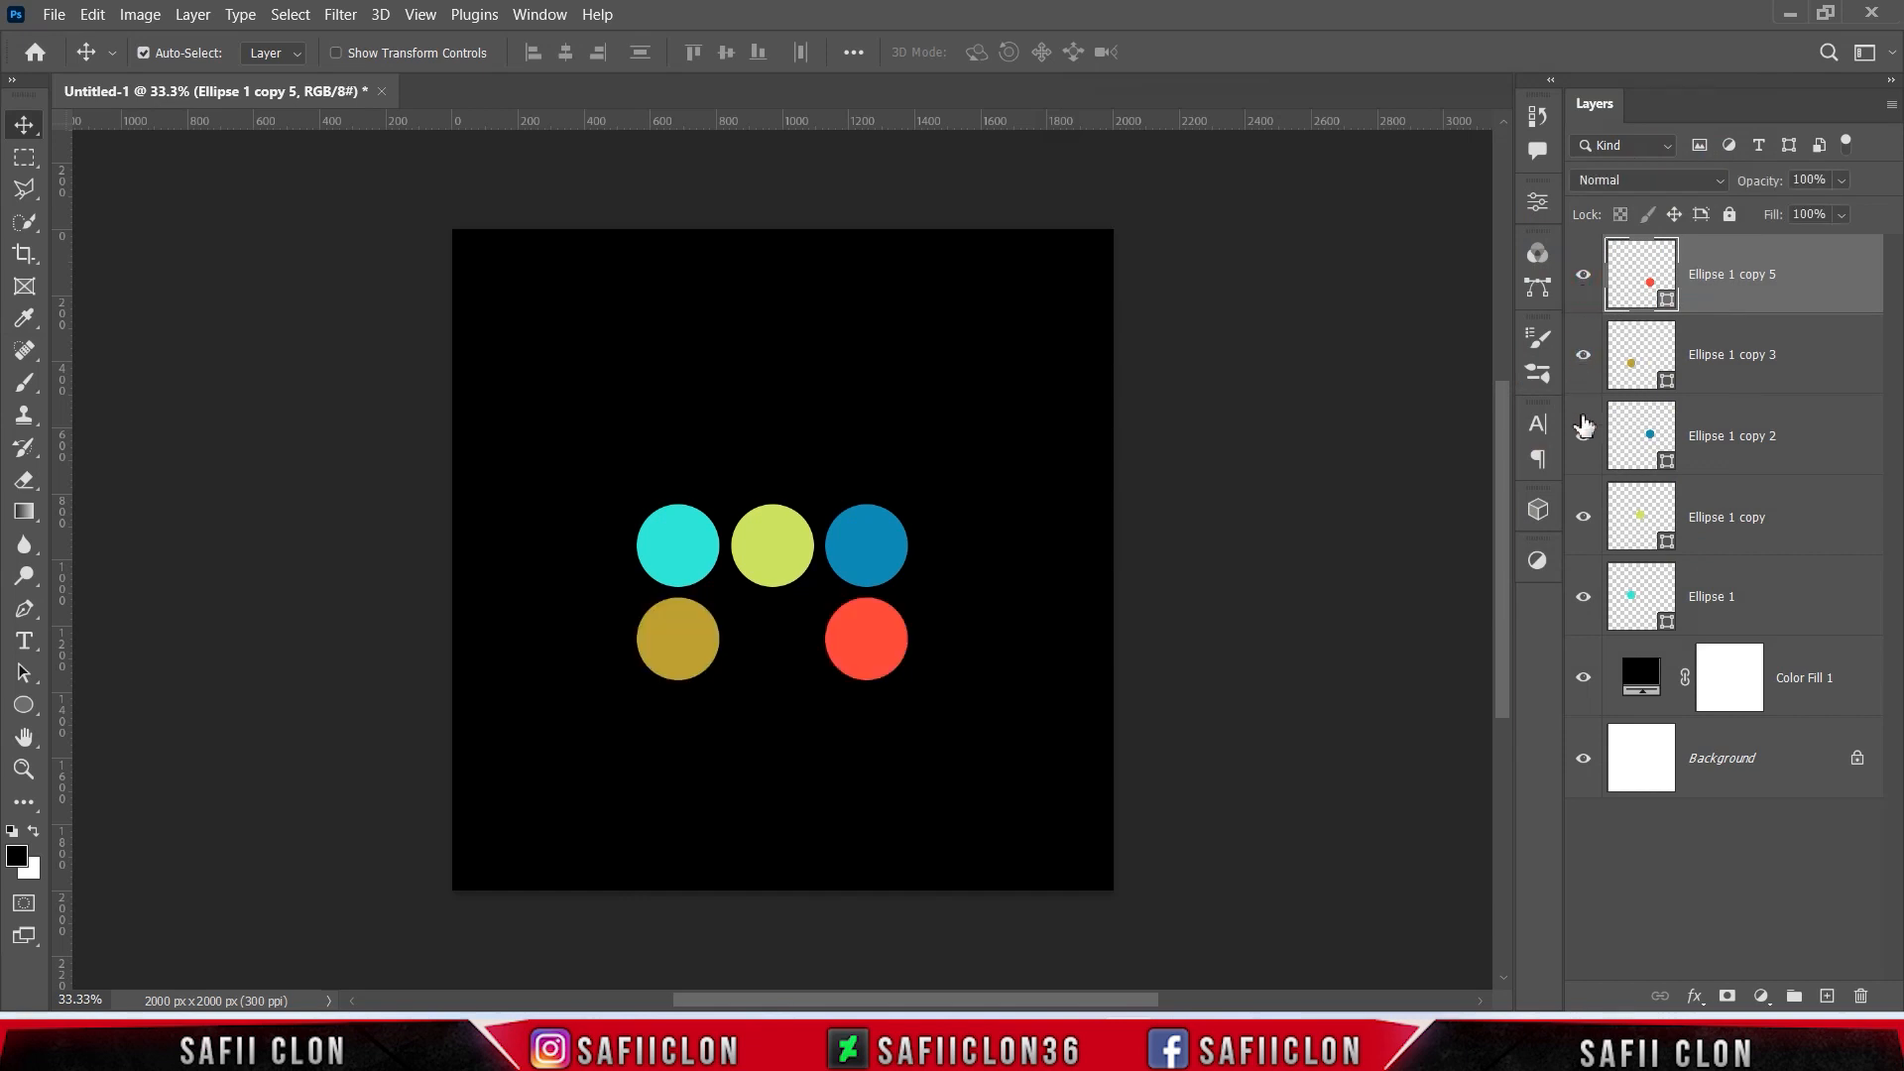
left_click(1583, 597)
left_click(1583, 597)
left_click(1583, 518)
left_click(1583, 517)
left_click(1583, 437)
left_click(1583, 446)
Step: Duplicate the three upper-row circles, bring the copies to the top of the layer stack and place them as a third row below
left_click(1767, 607)
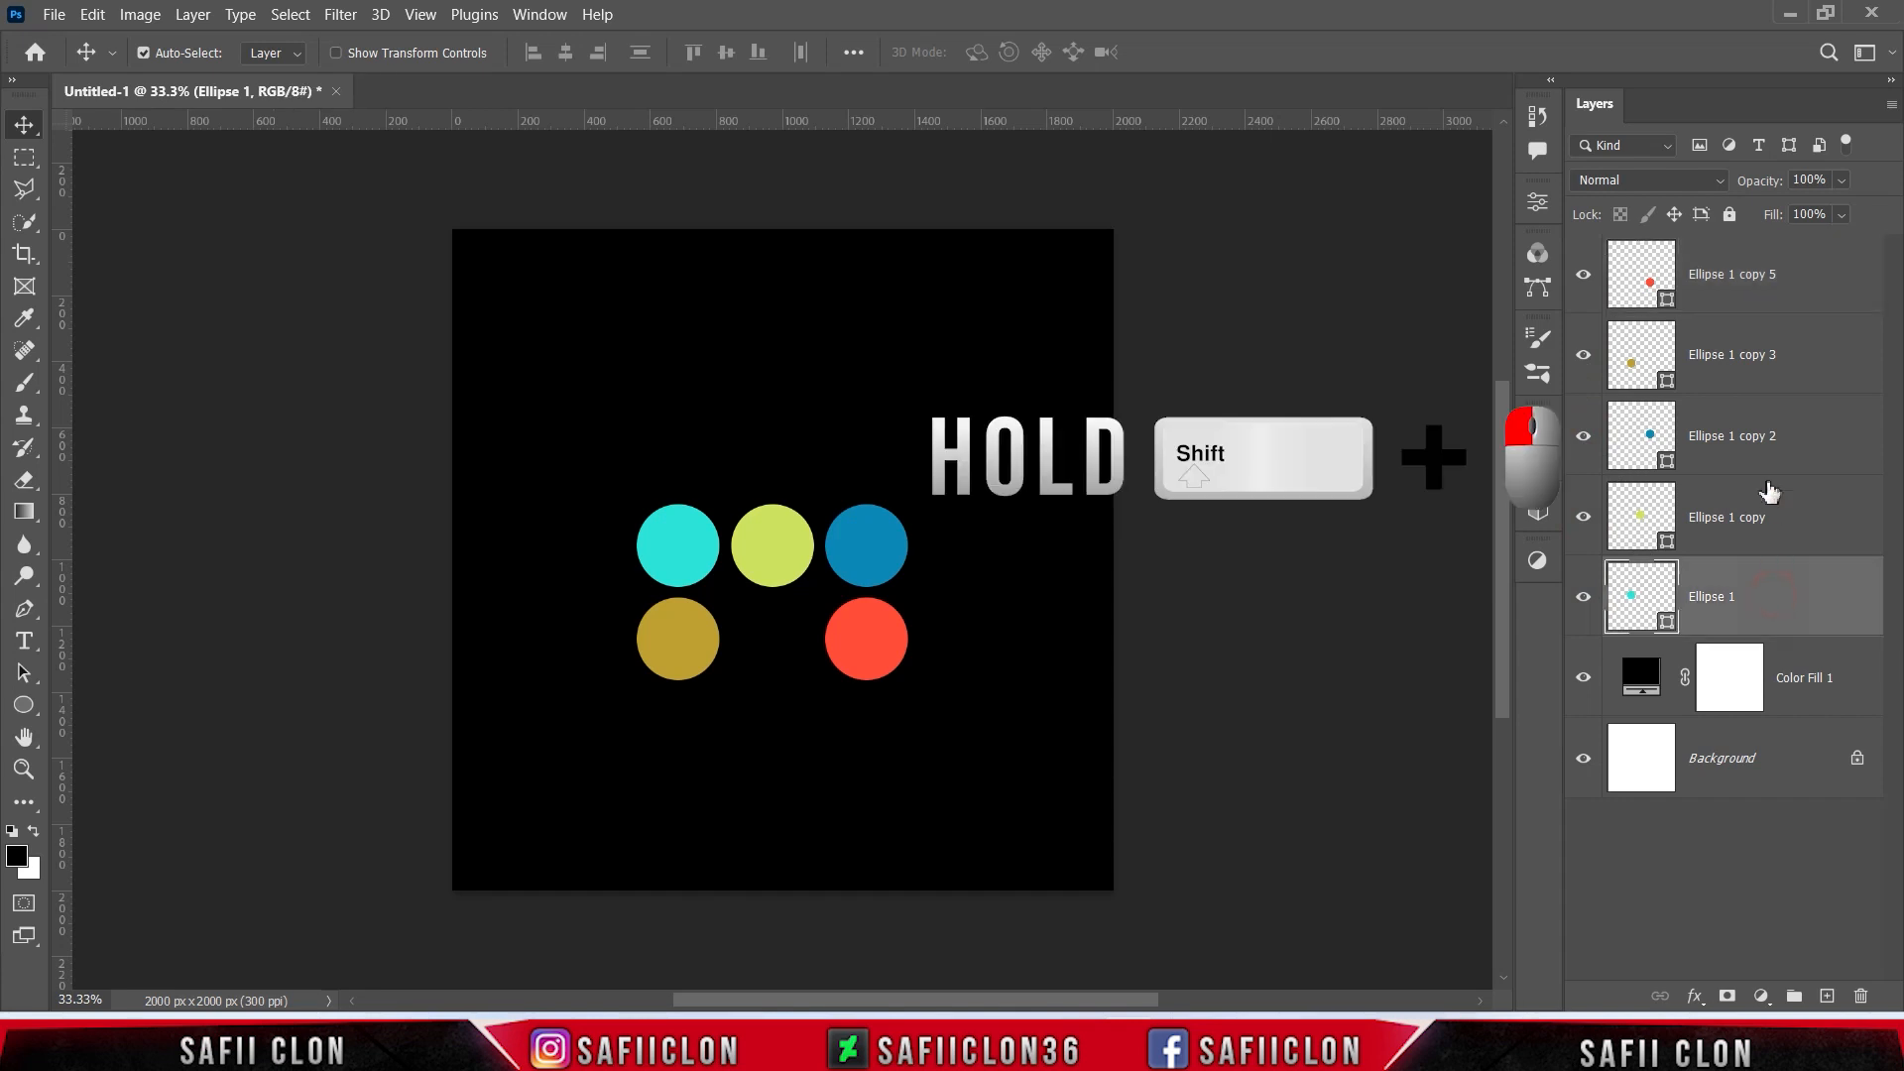
left_click(1795, 446, "shift")
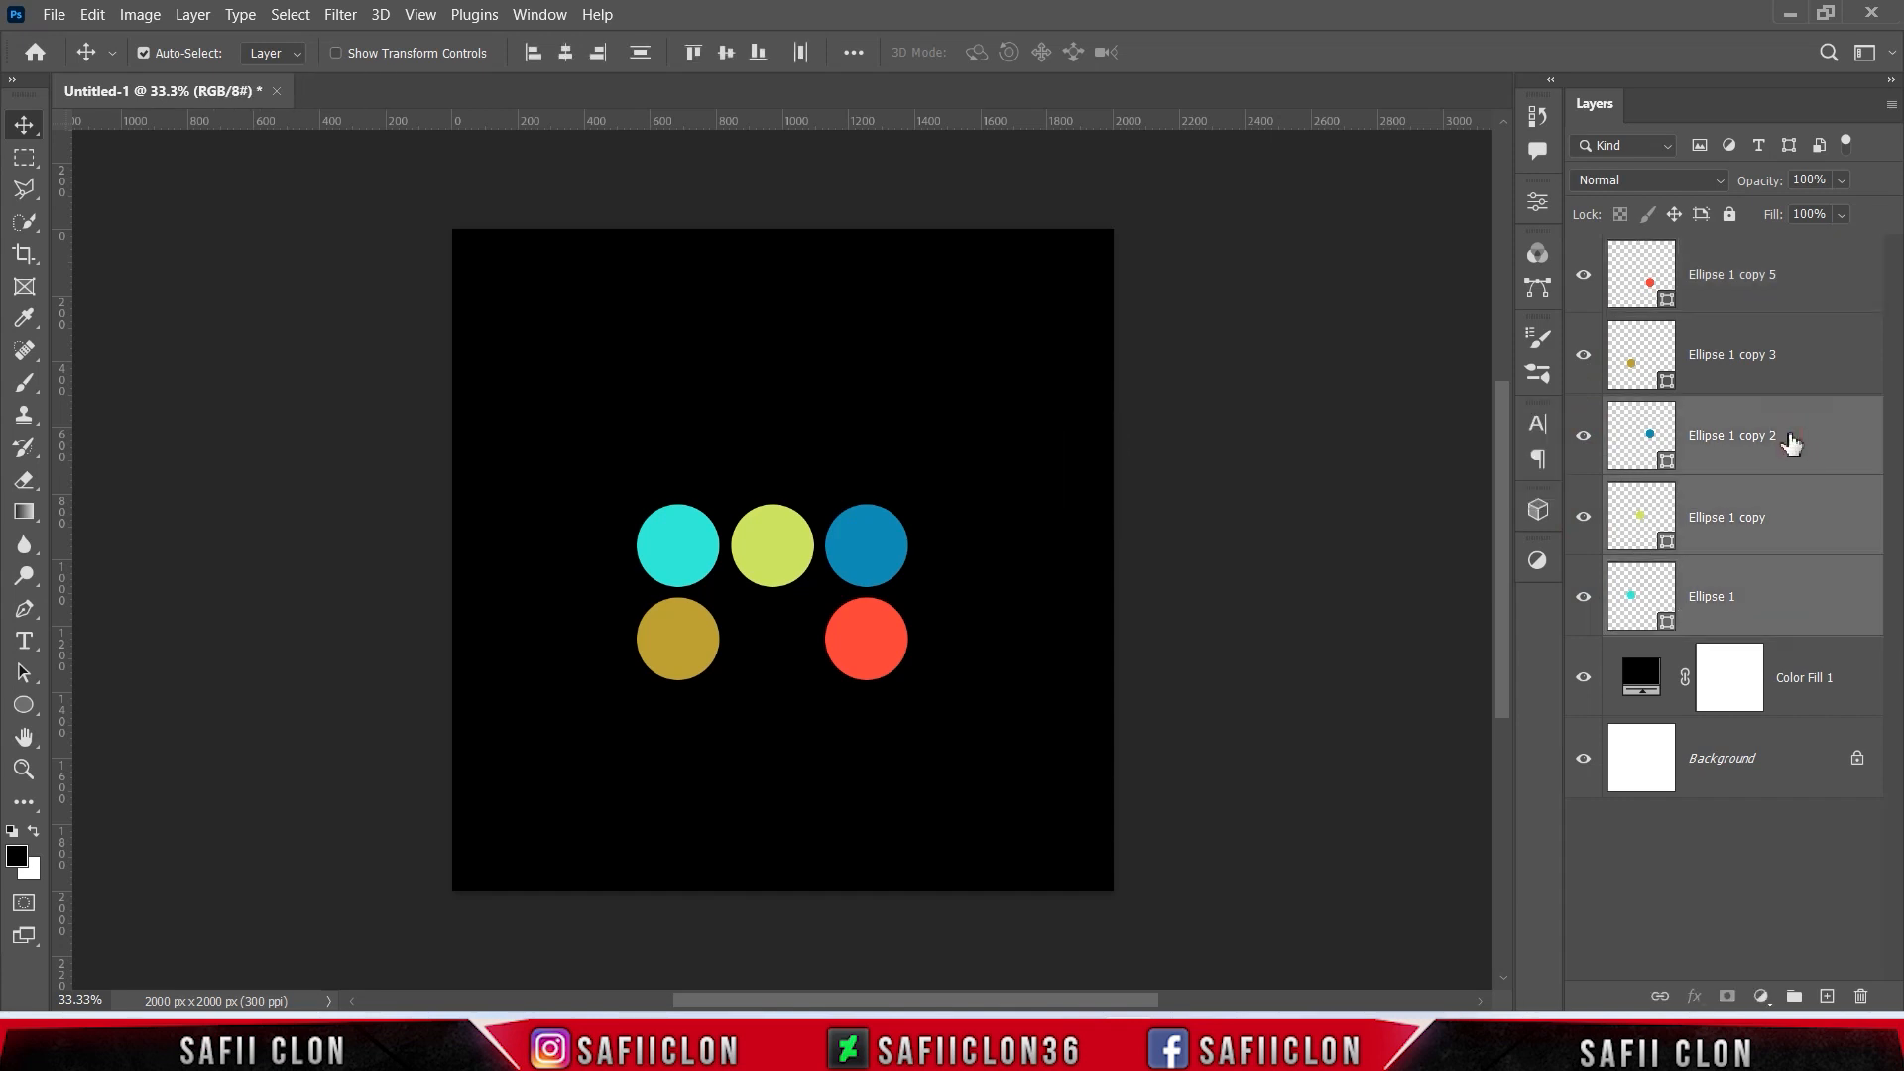
key("ctrl+j")
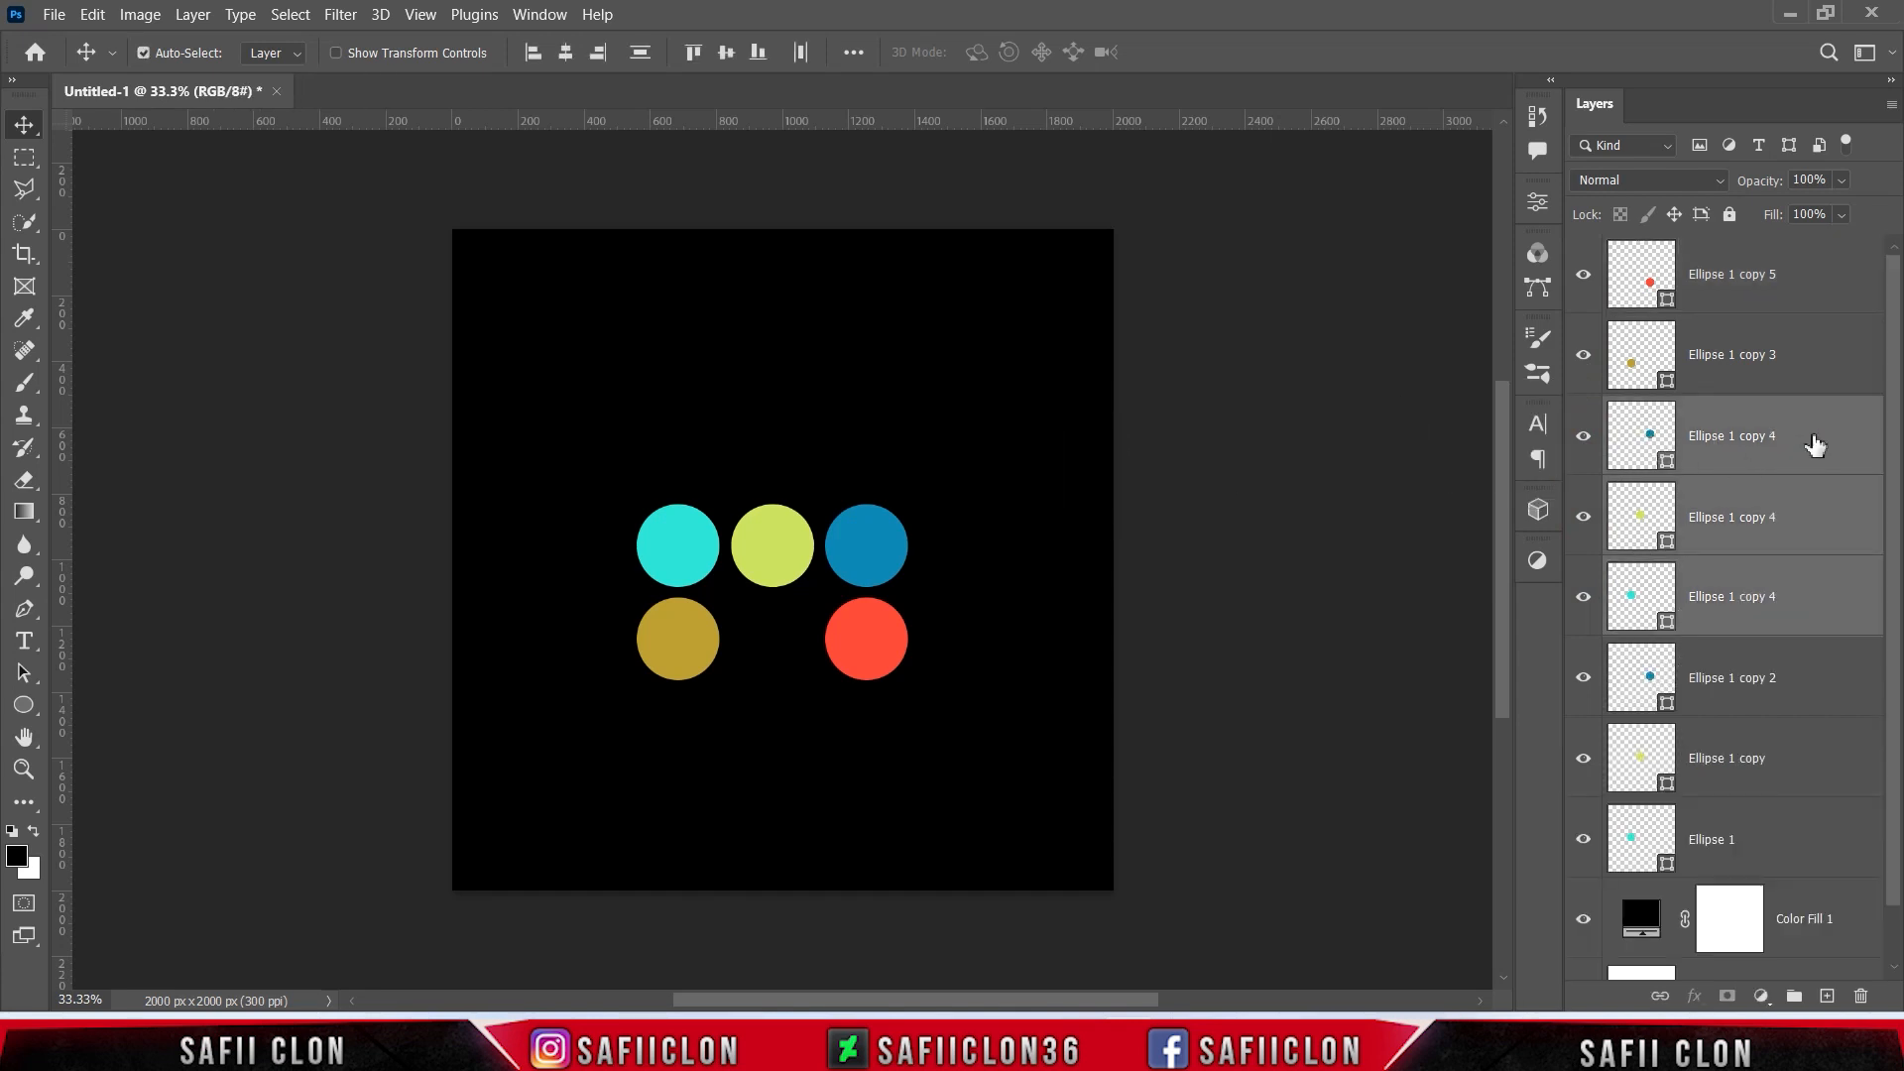
left_click_drag(1790, 440, 1792, 272)
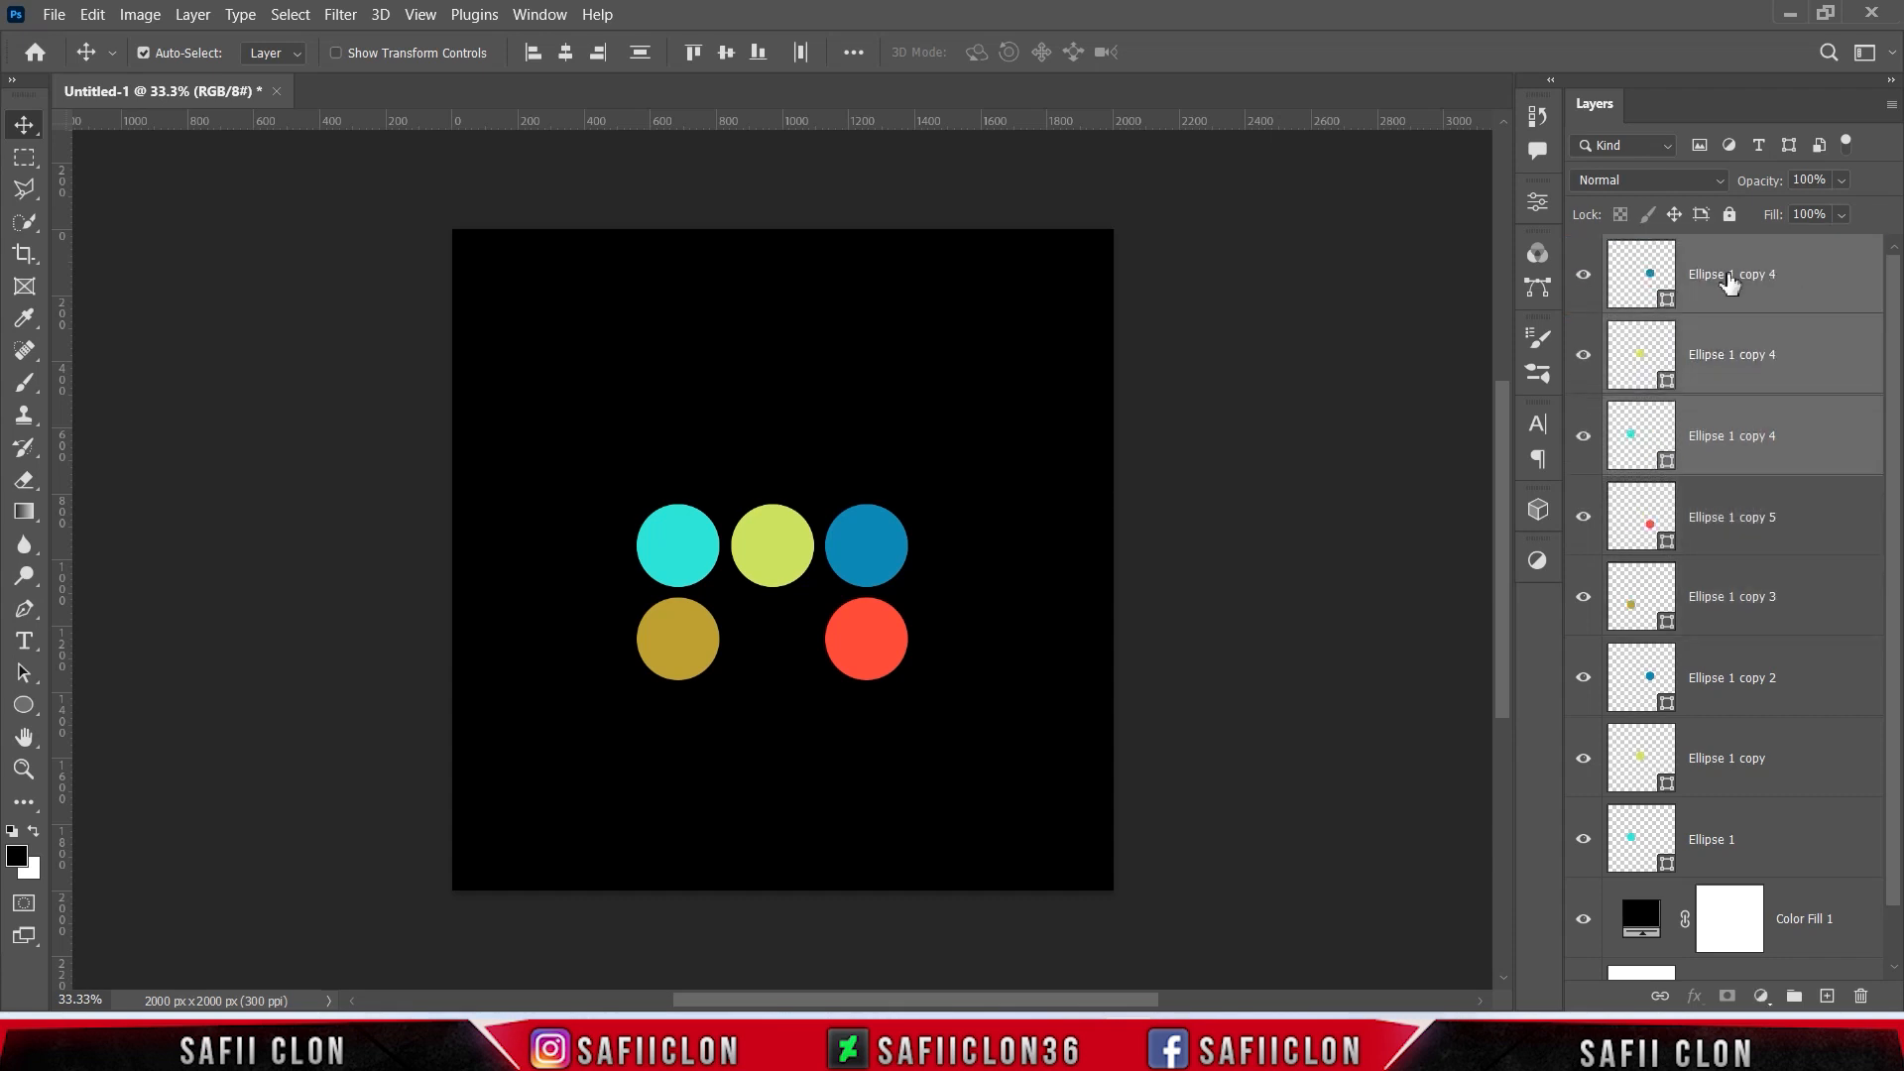
key("ctrl+t")
left_click_drag(786, 536, 796, 724)
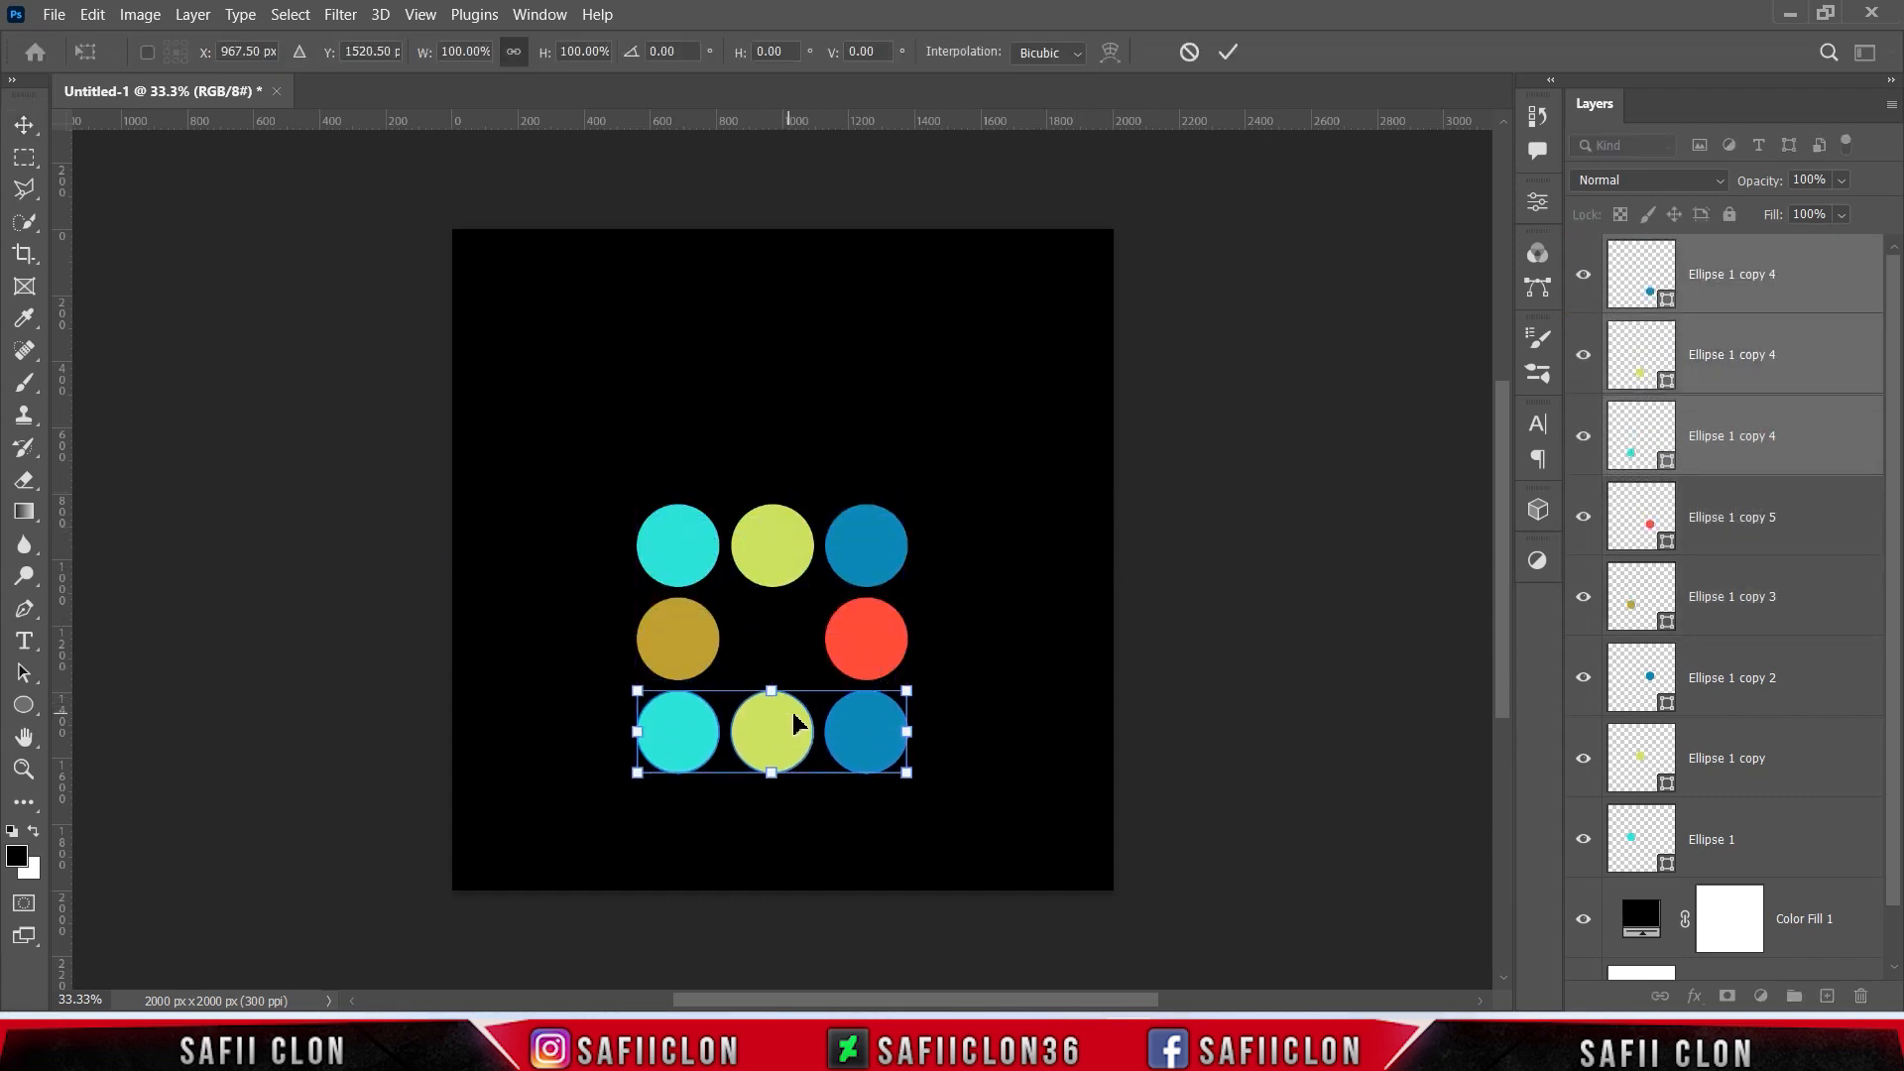
left_click(1230, 52)
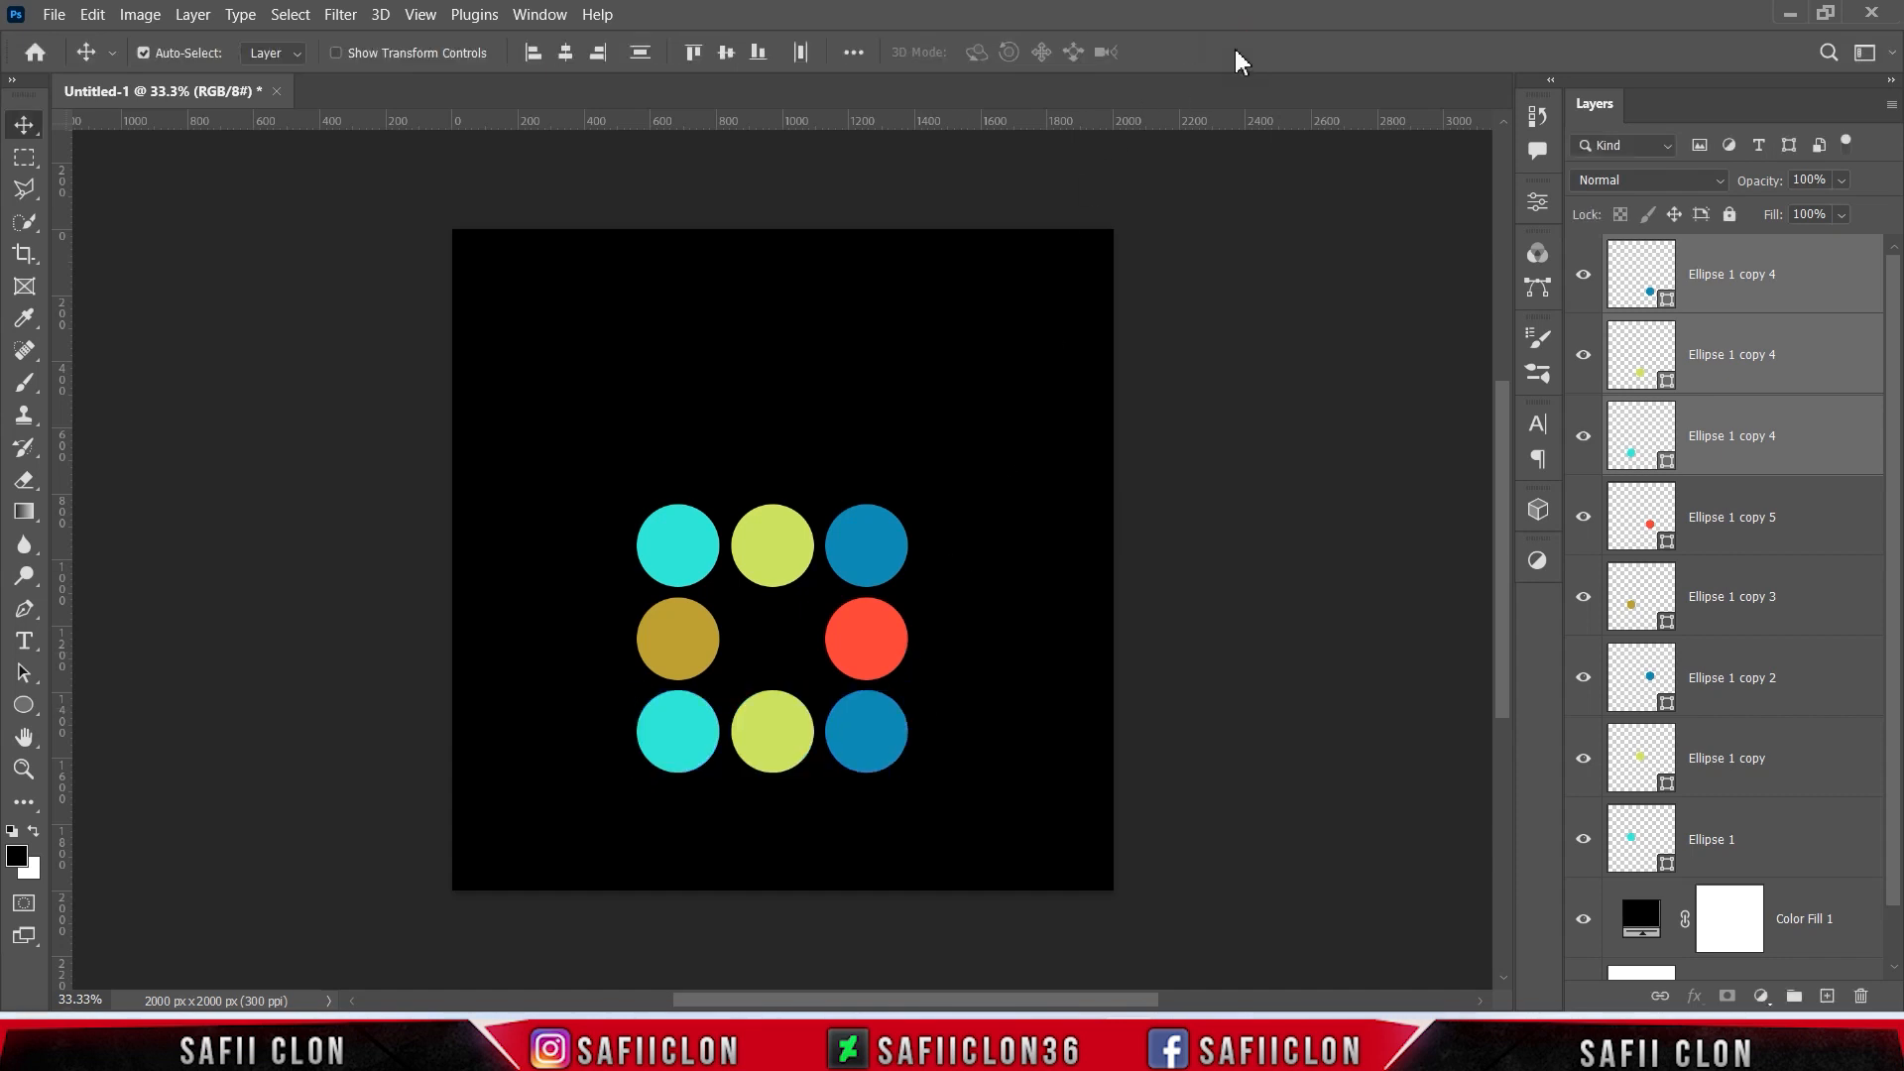
Step: Set the fill of the third row's left circle to #1985a1
left_click(1585, 441)
left_click(1584, 442)
left_click(1707, 472)
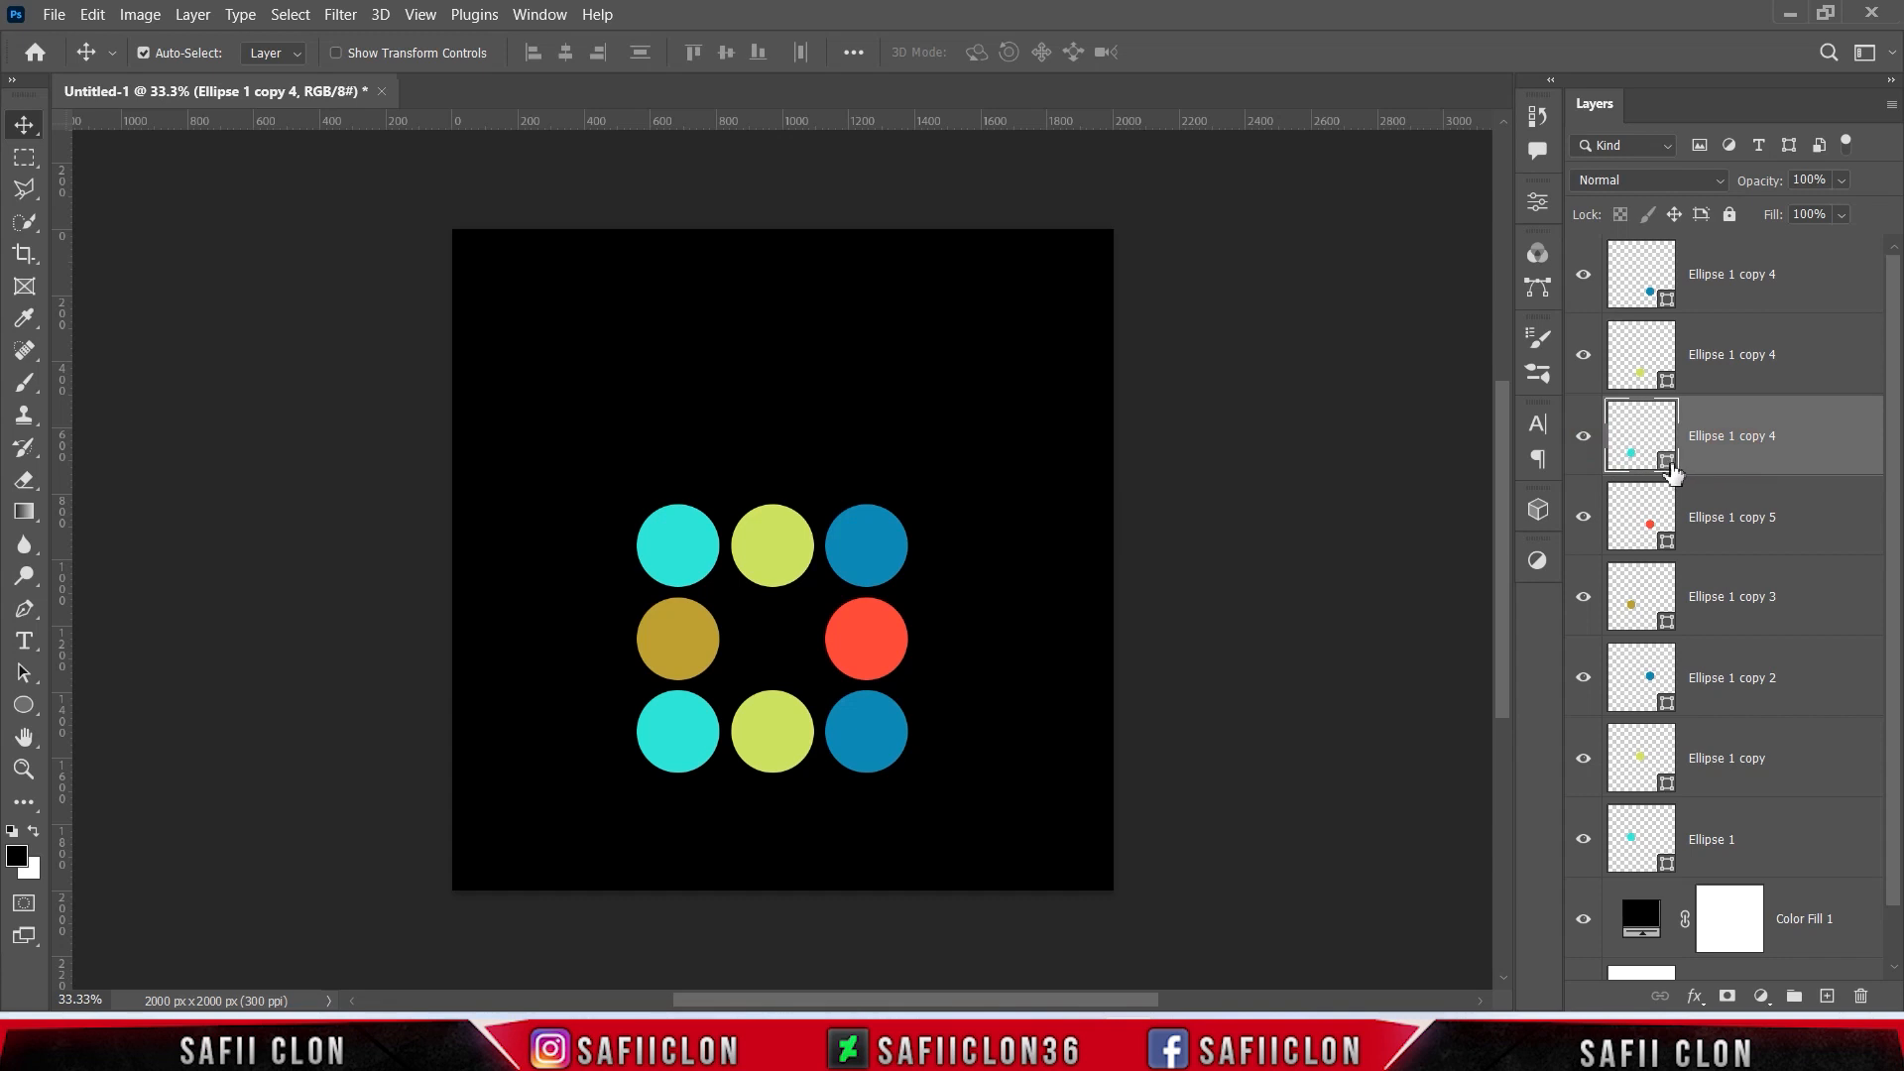
double_click(1671, 470)
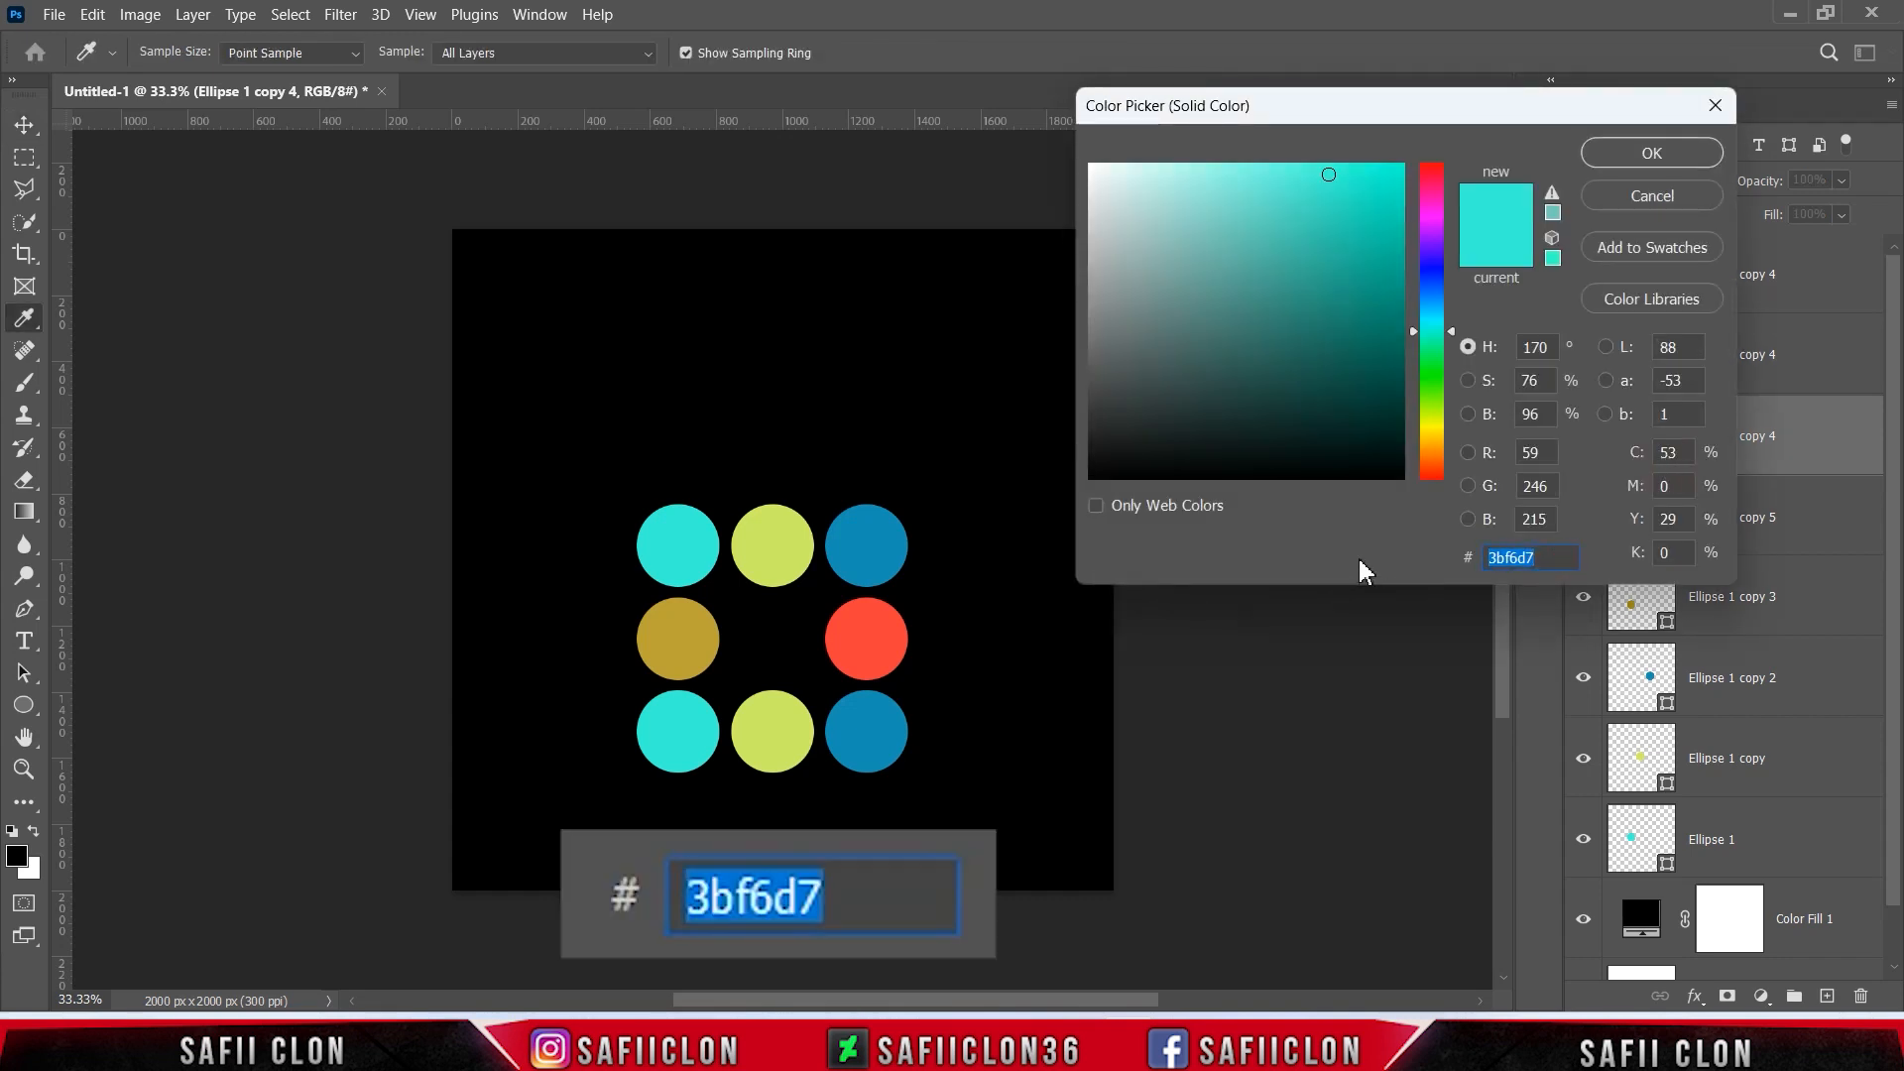
type("198")
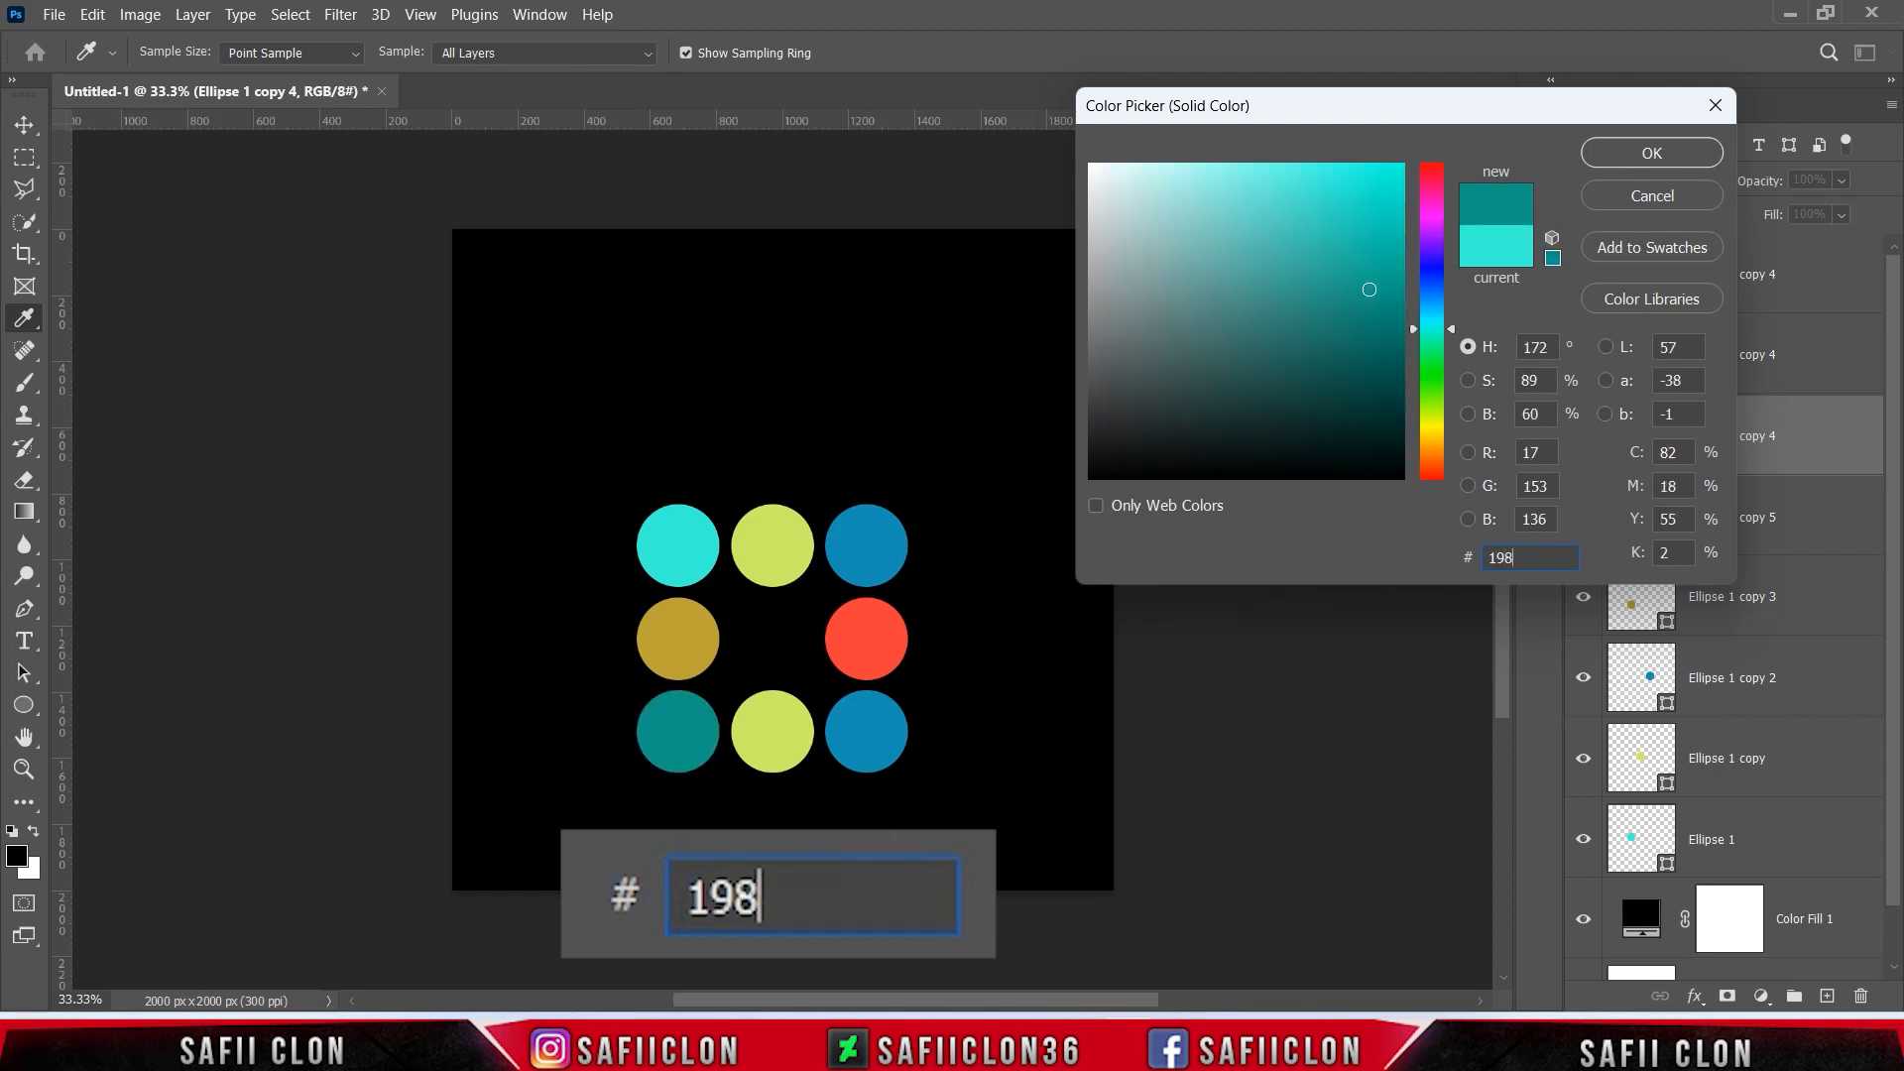
type("5a1")
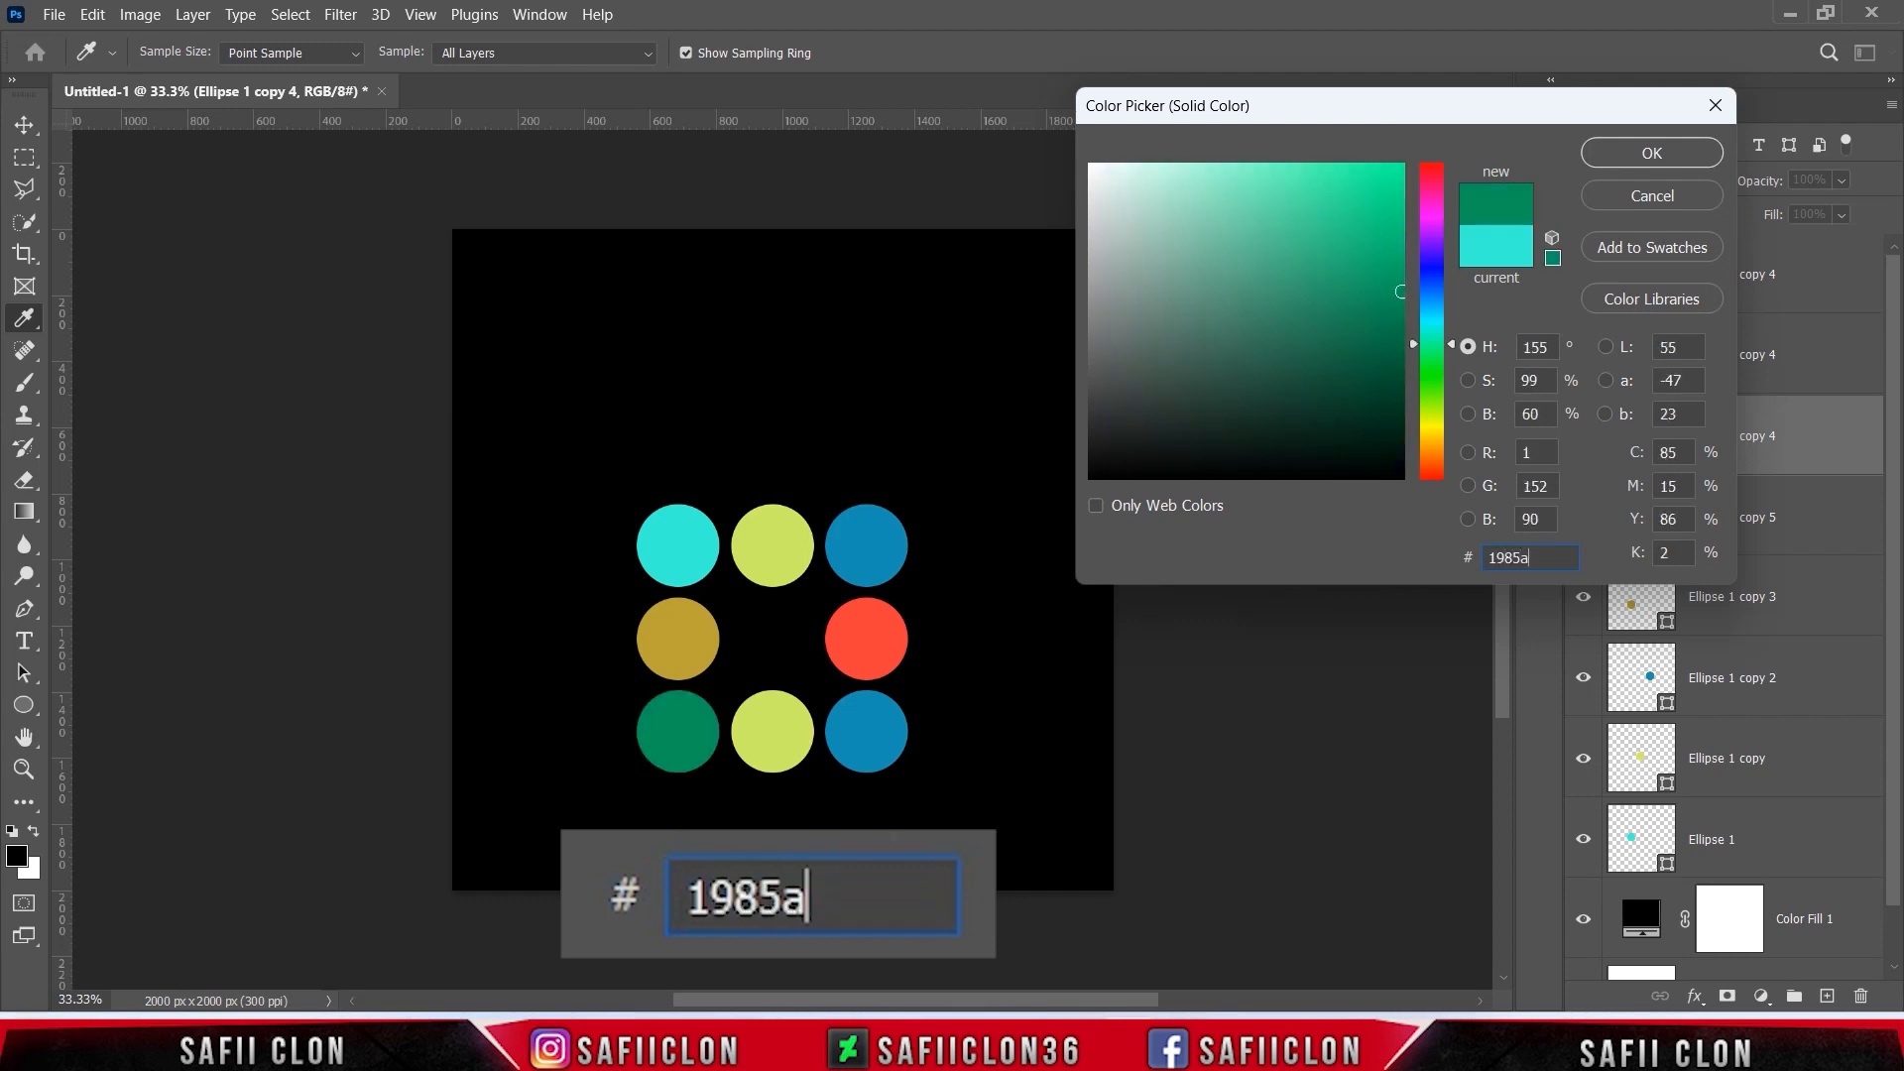
left_click(1638, 156)
Step: Set the fill of the third row's middle circle to #3653bb
left_click(1821, 353)
double_click(1667, 385)
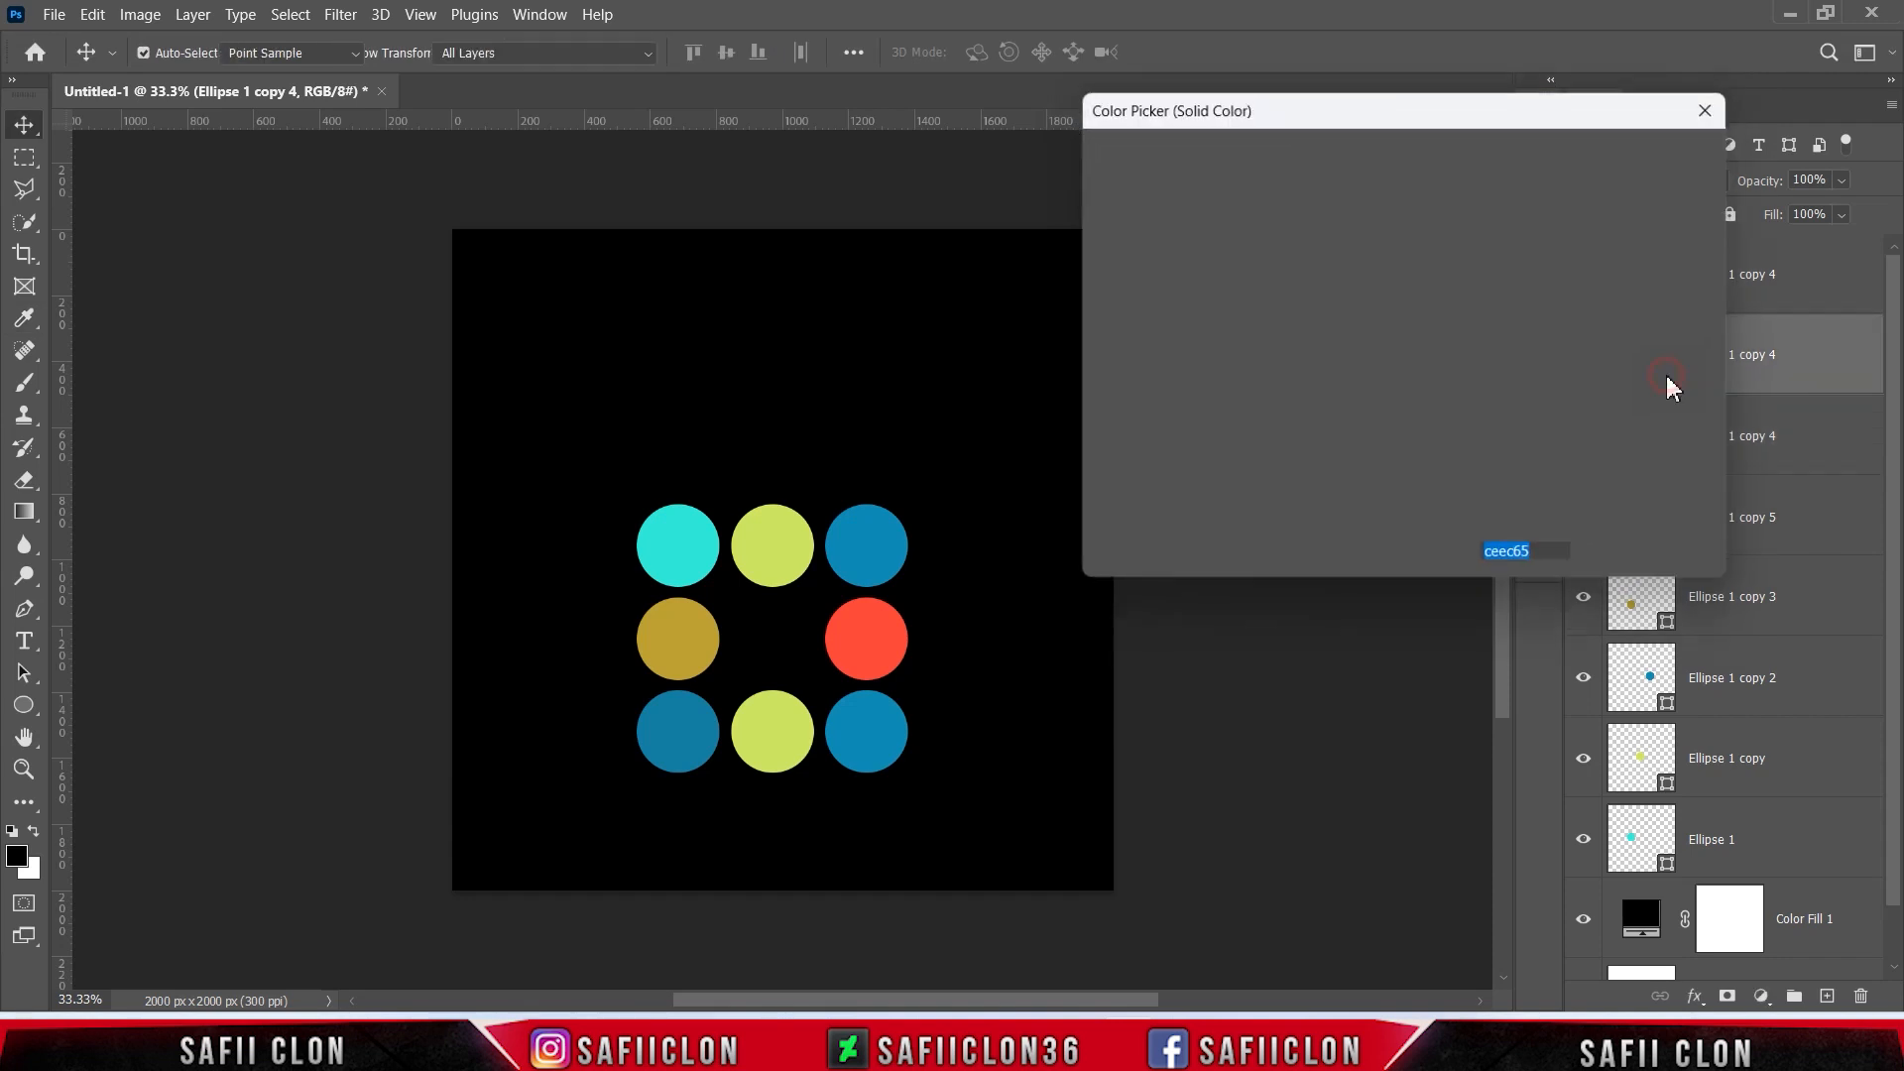
type("3")
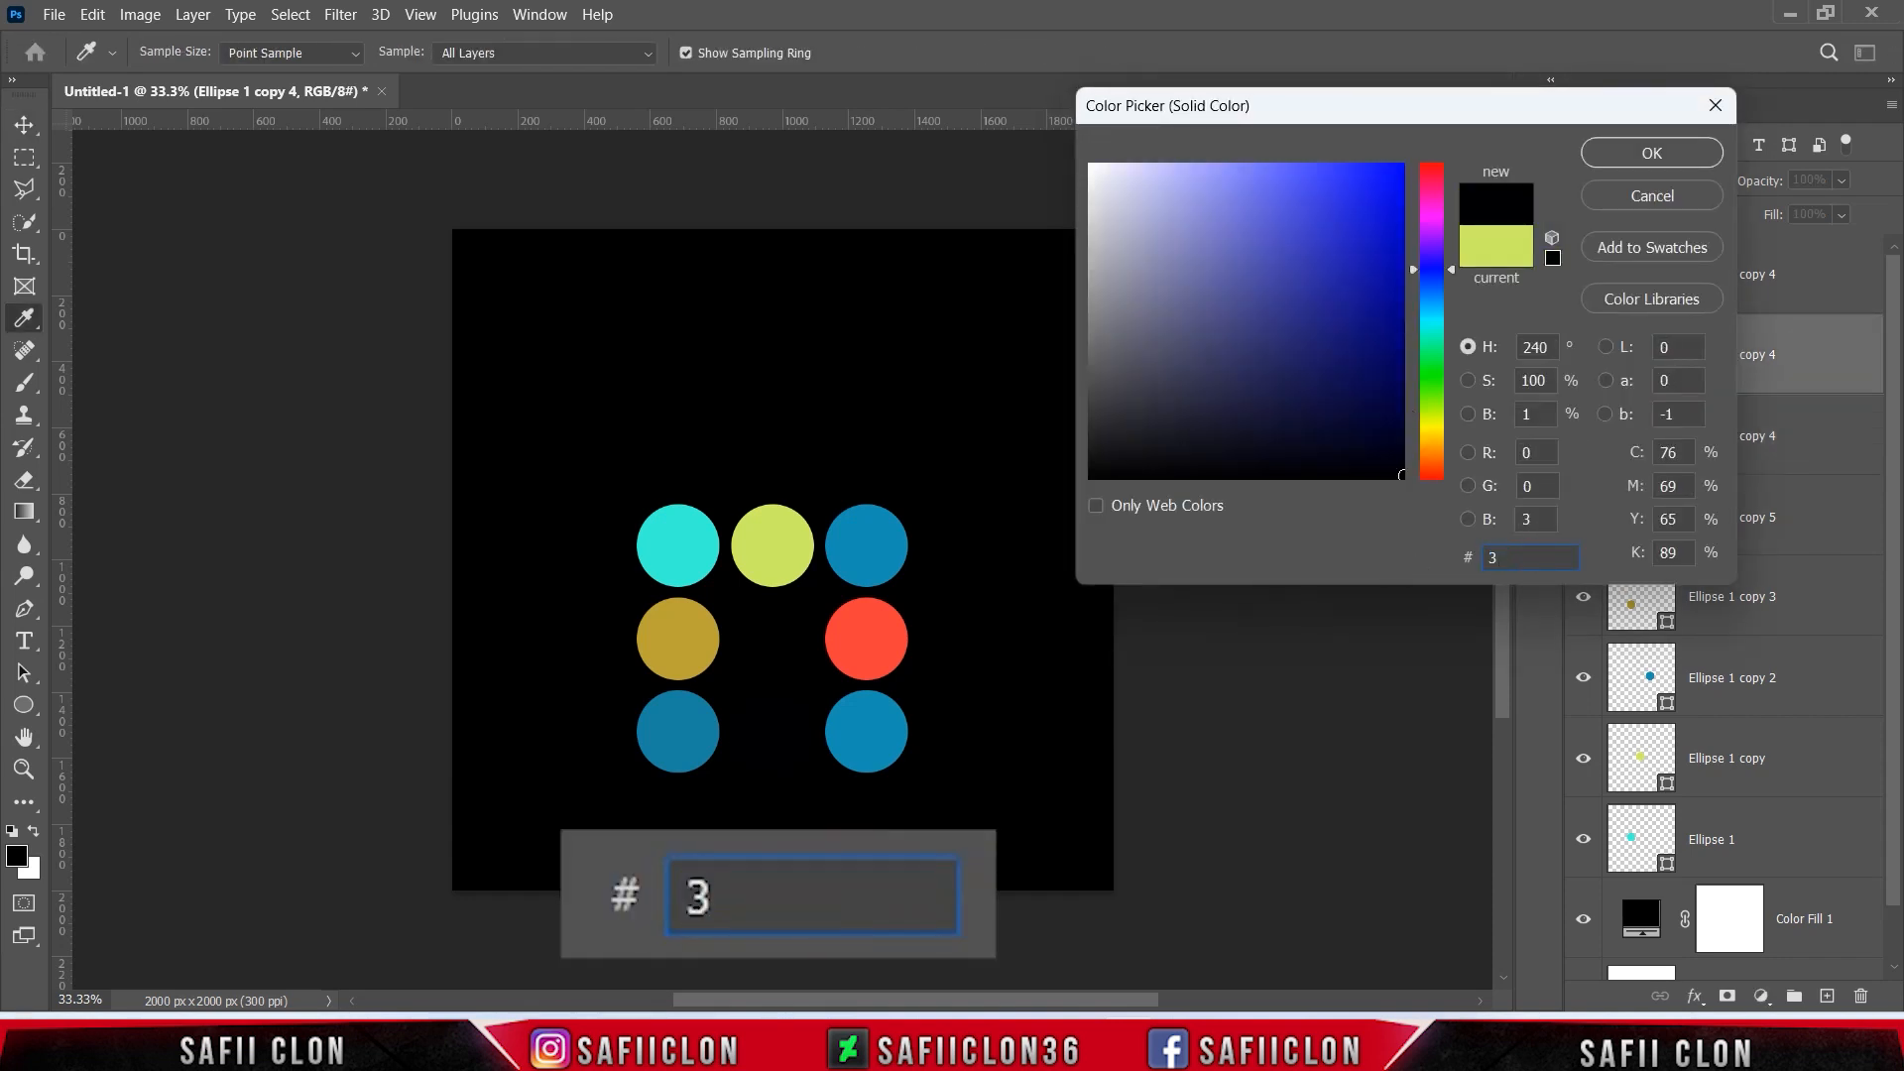
type("653")
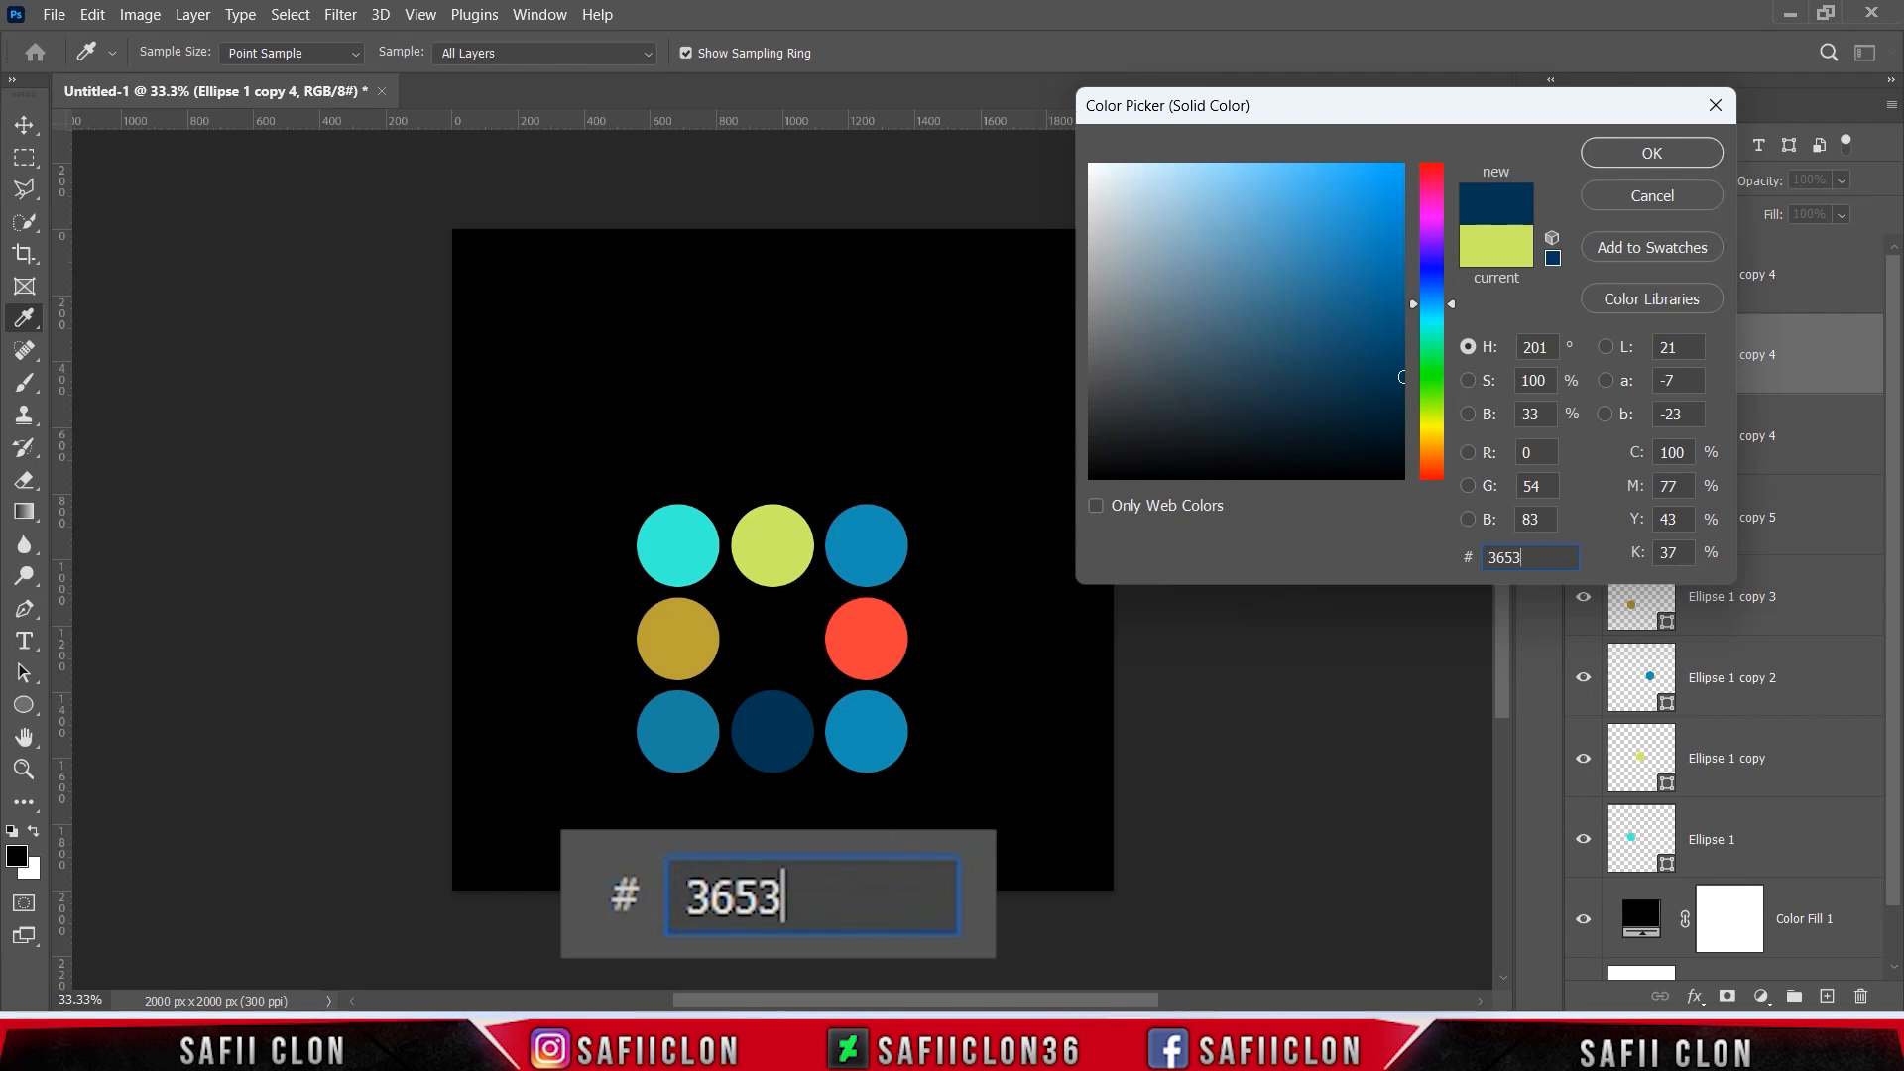
type("bb")
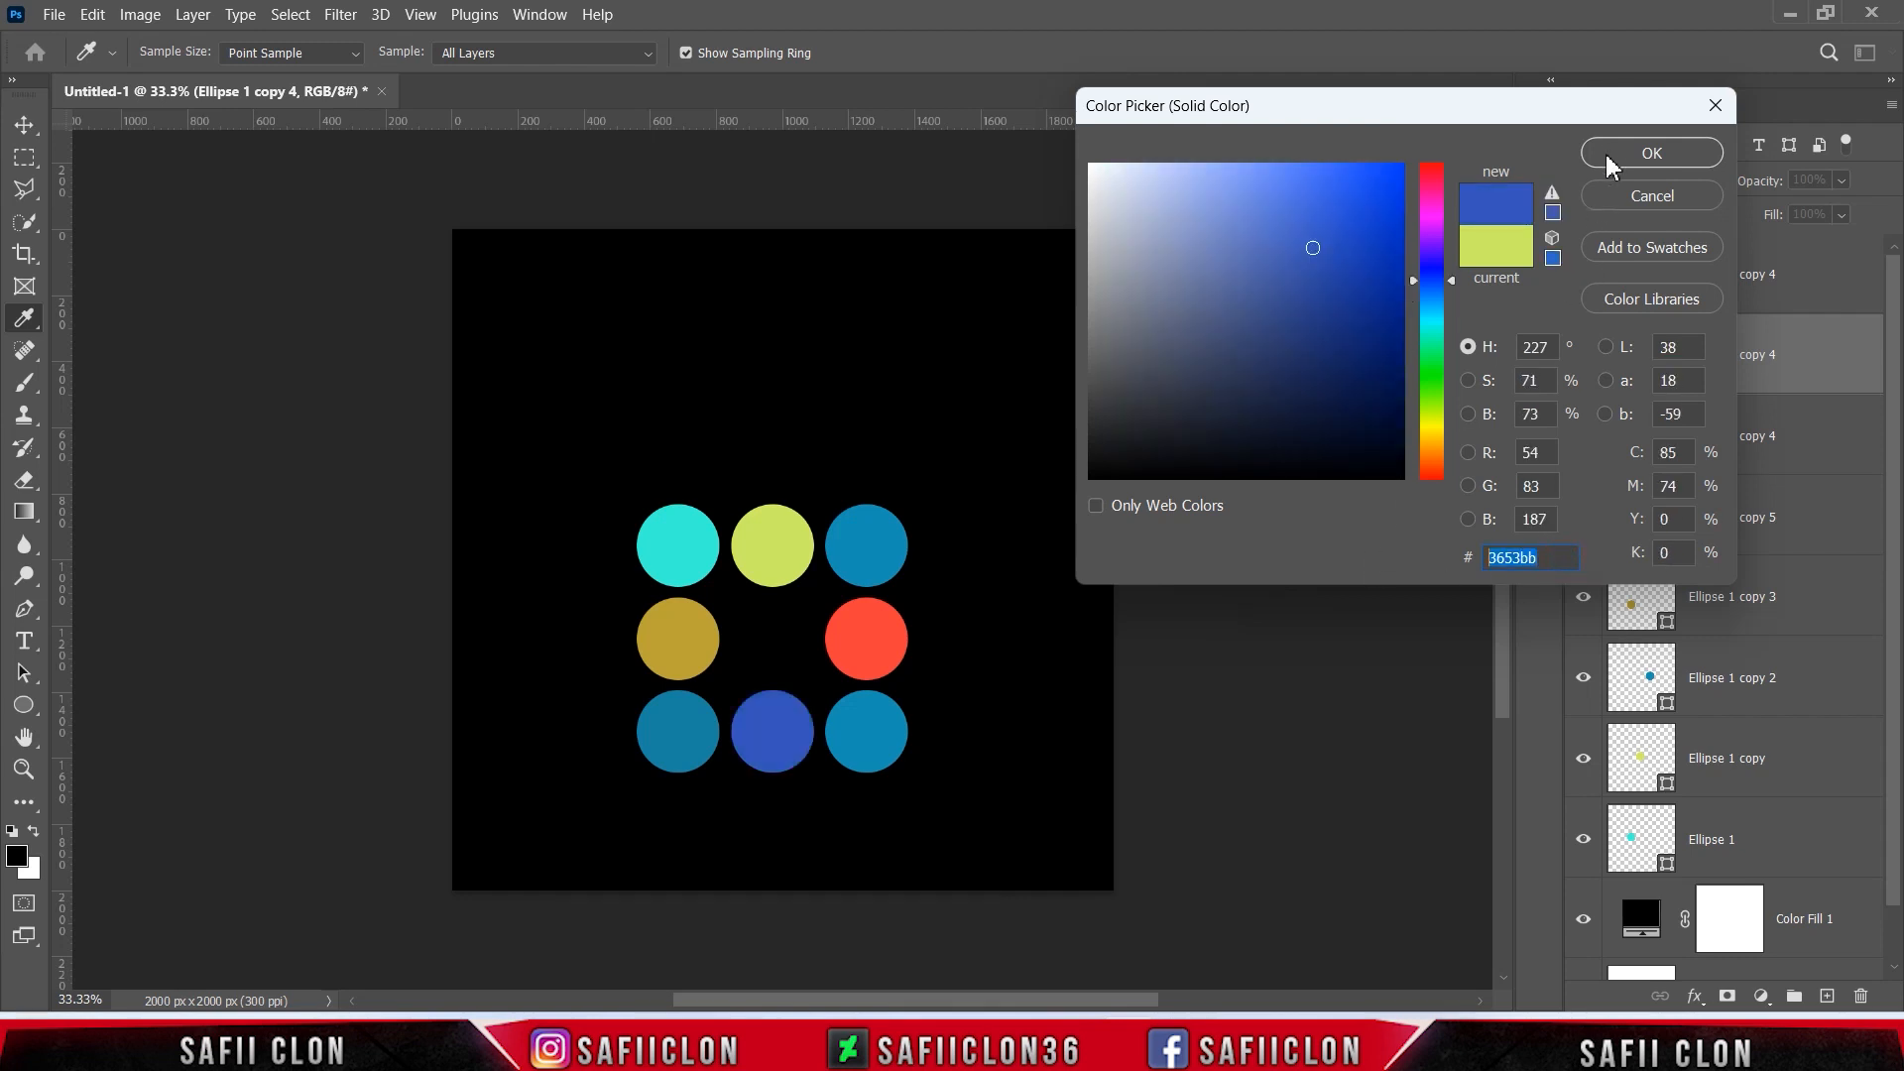
left_click(1611, 159)
Step: Set the fill of the third row's right circle to #8165ec and check its layer by toggling visibility
left_click(1827, 295)
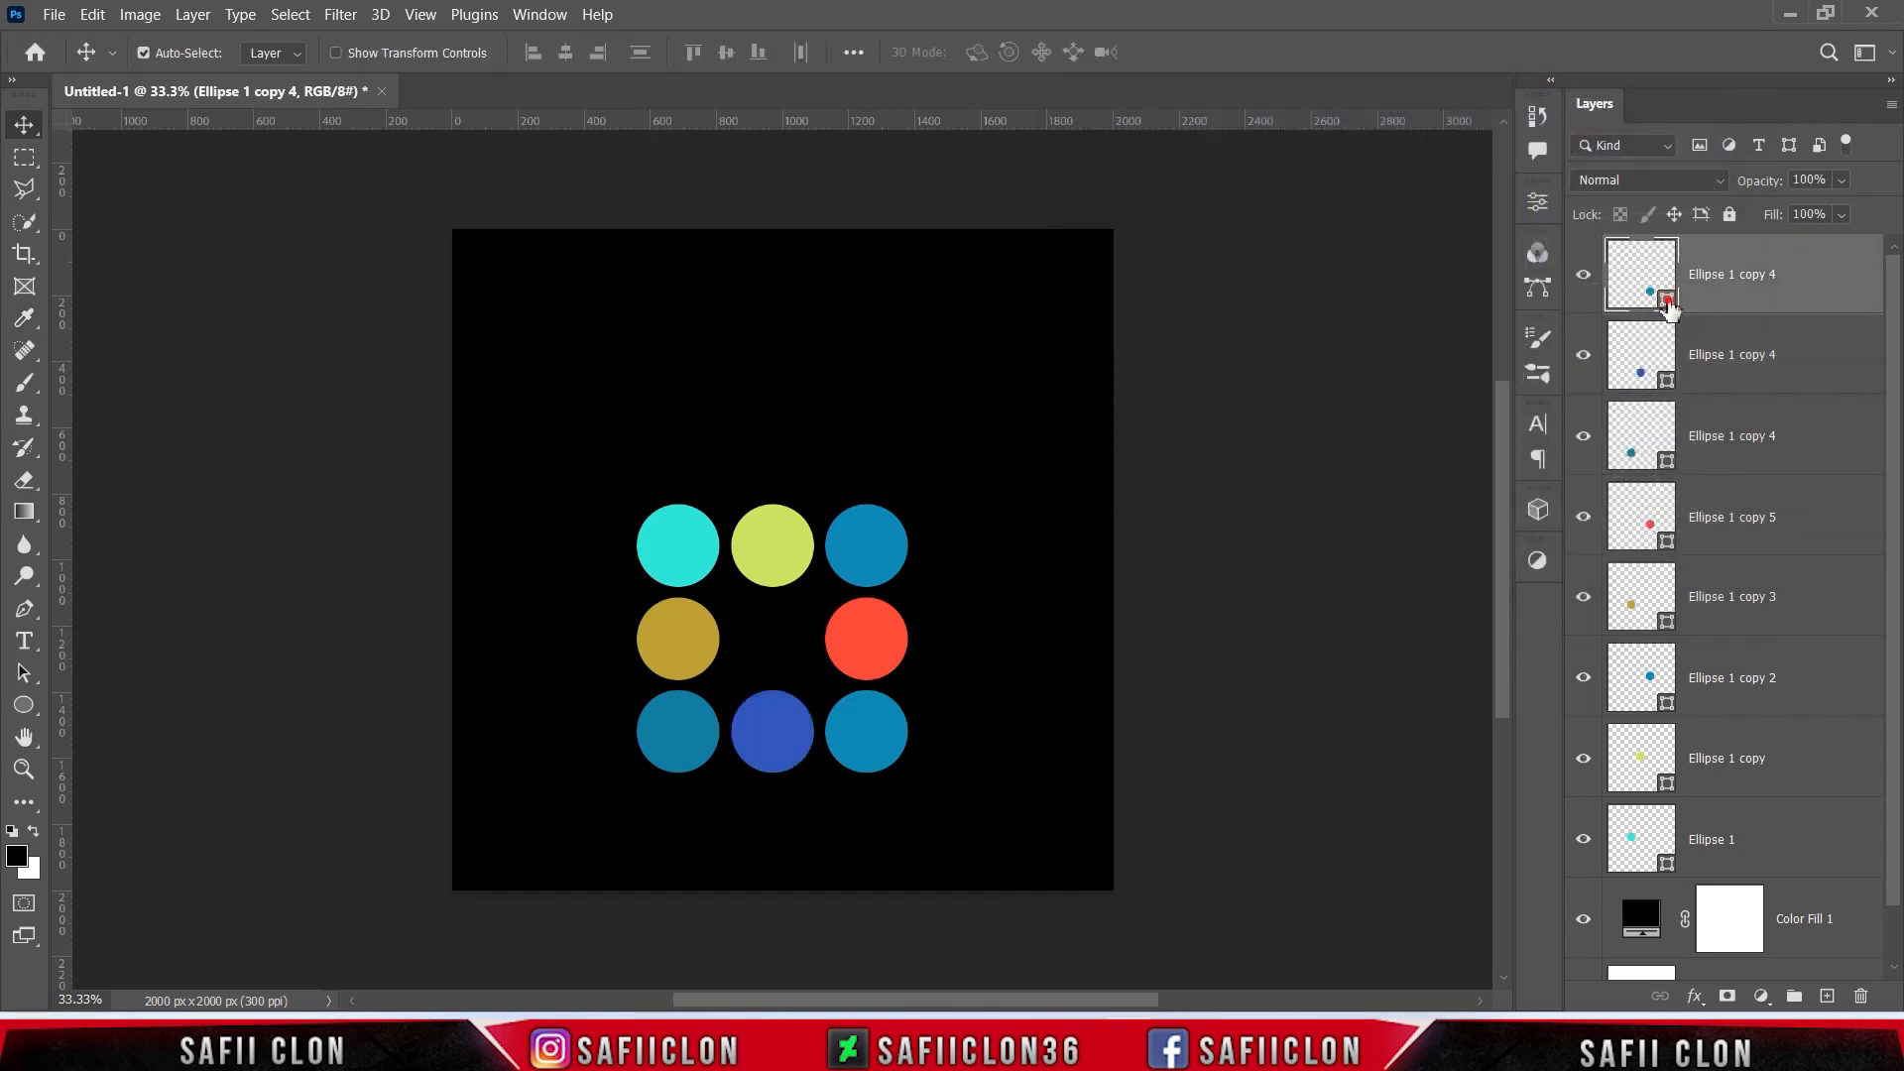
double_click(1670, 309)
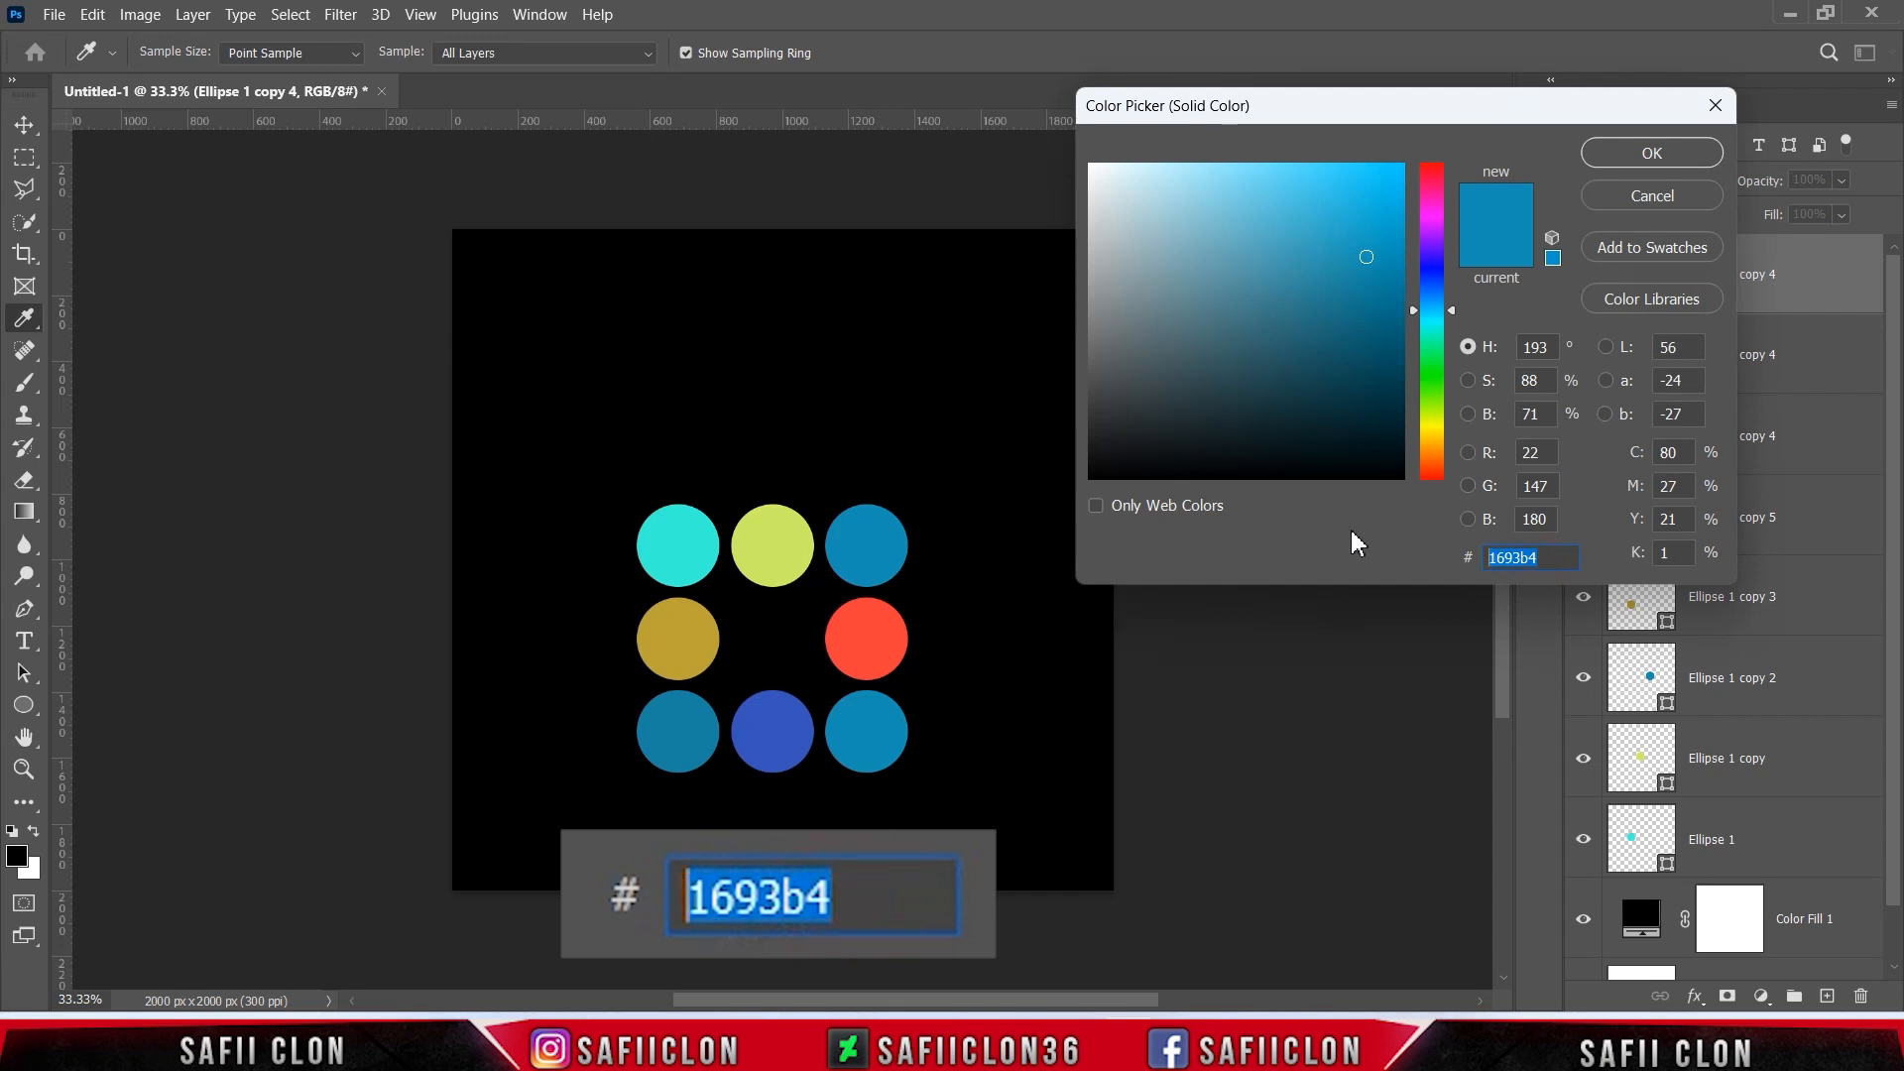
type("8165")
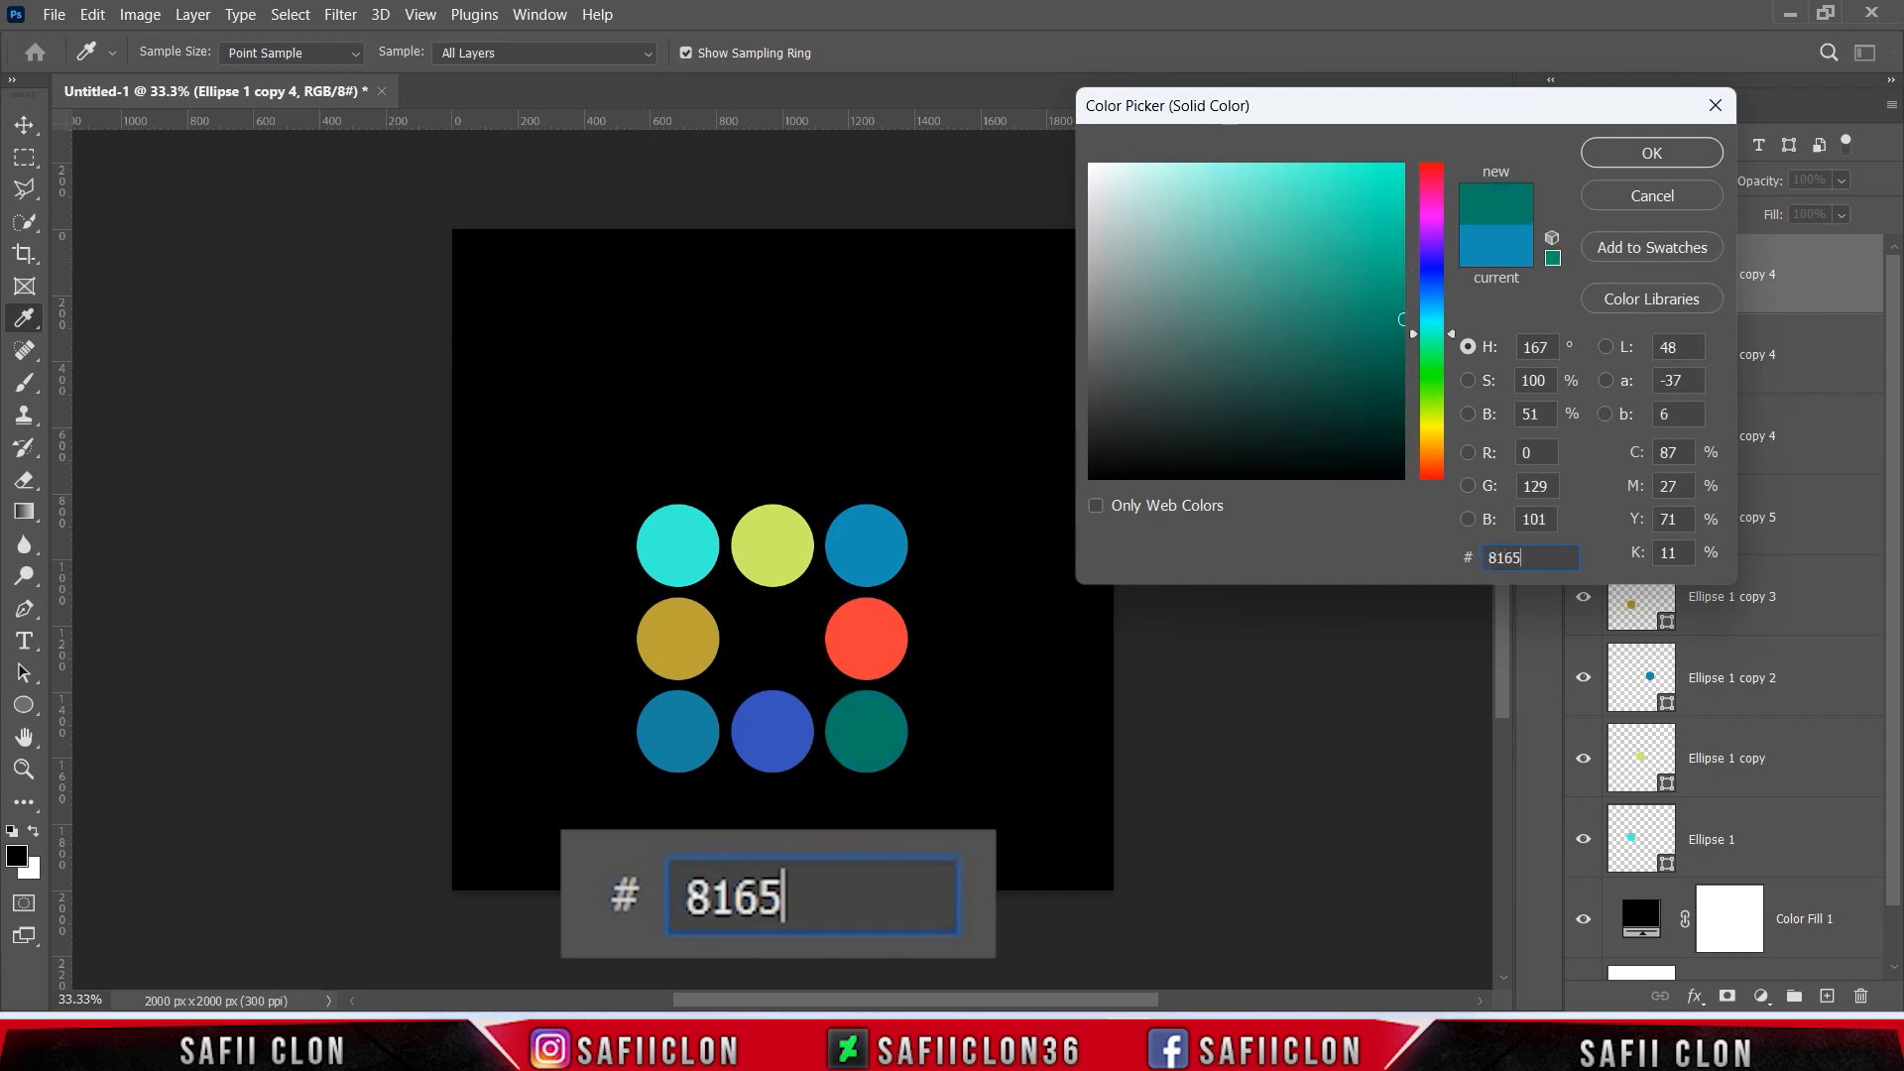
type("ec")
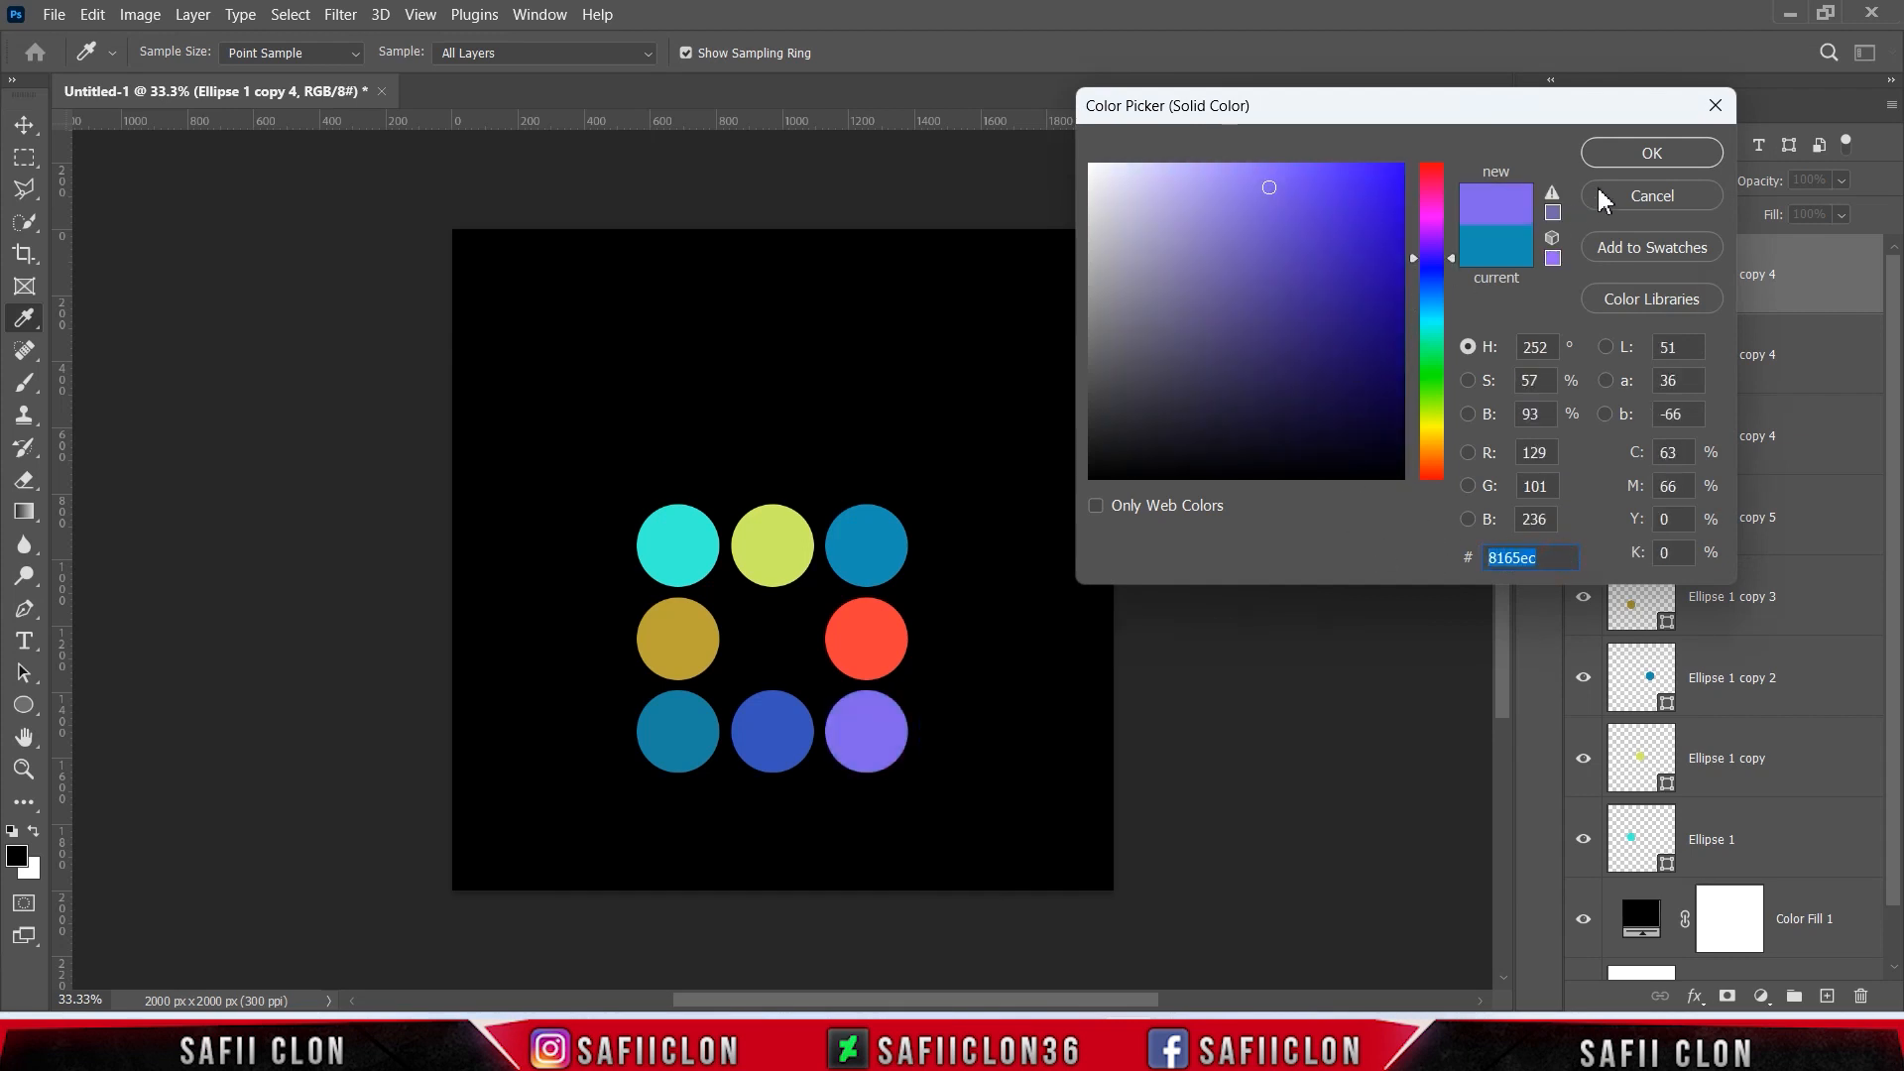
left_click(1649, 153)
left_click(1589, 277)
left_click(1588, 277)
Step: Draw a square shape about 345 px wide over the empty centre of the circle grid with the Rectangle tool
left_click_drag(24, 705, 126, 711)
left_click(124, 706)
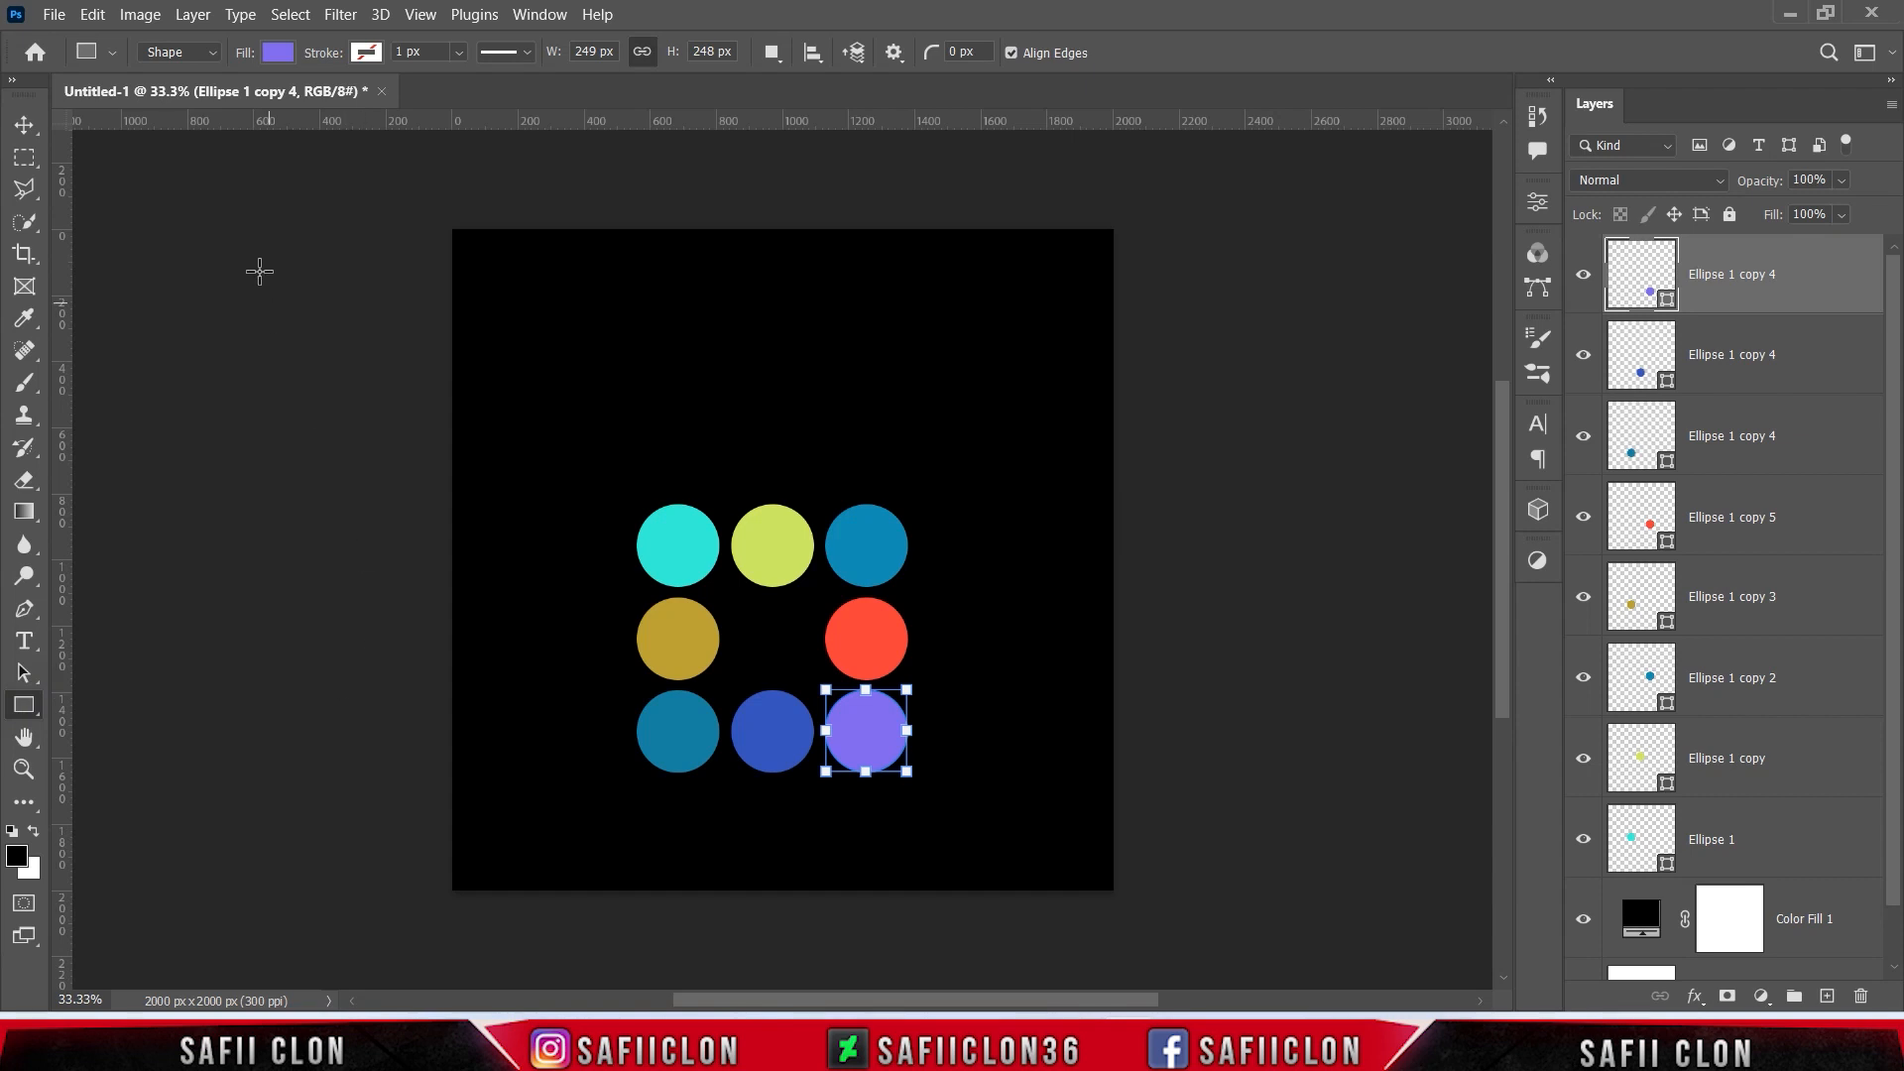
left_click(211, 61)
left_click(204, 75)
left_click_drag(751, 603, 862, 712)
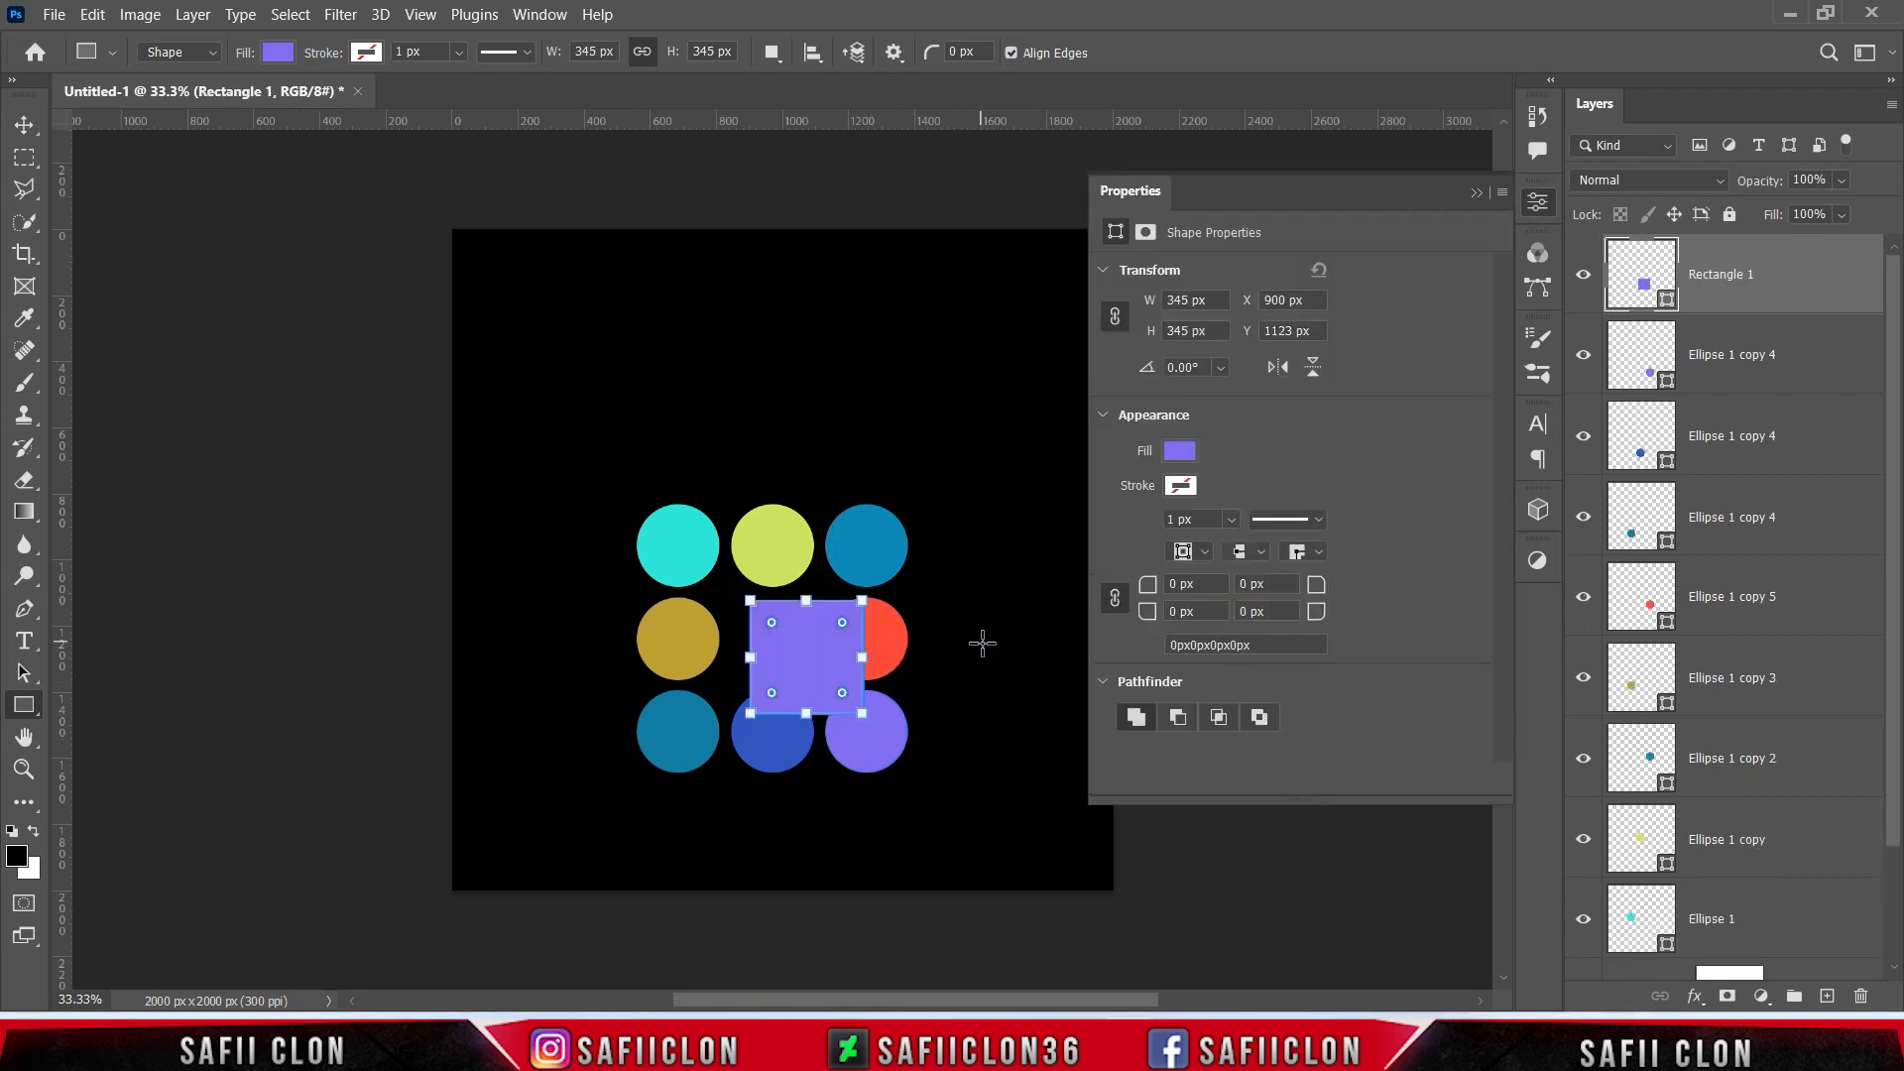
Step: Centre the square in the circle grid, scale it to about 115% and rotate it about -44° into a diamond
key("ctrl+t")
left_click_drag(823, 674, 788, 649)
left_click_drag(819, 586, 843, 562)
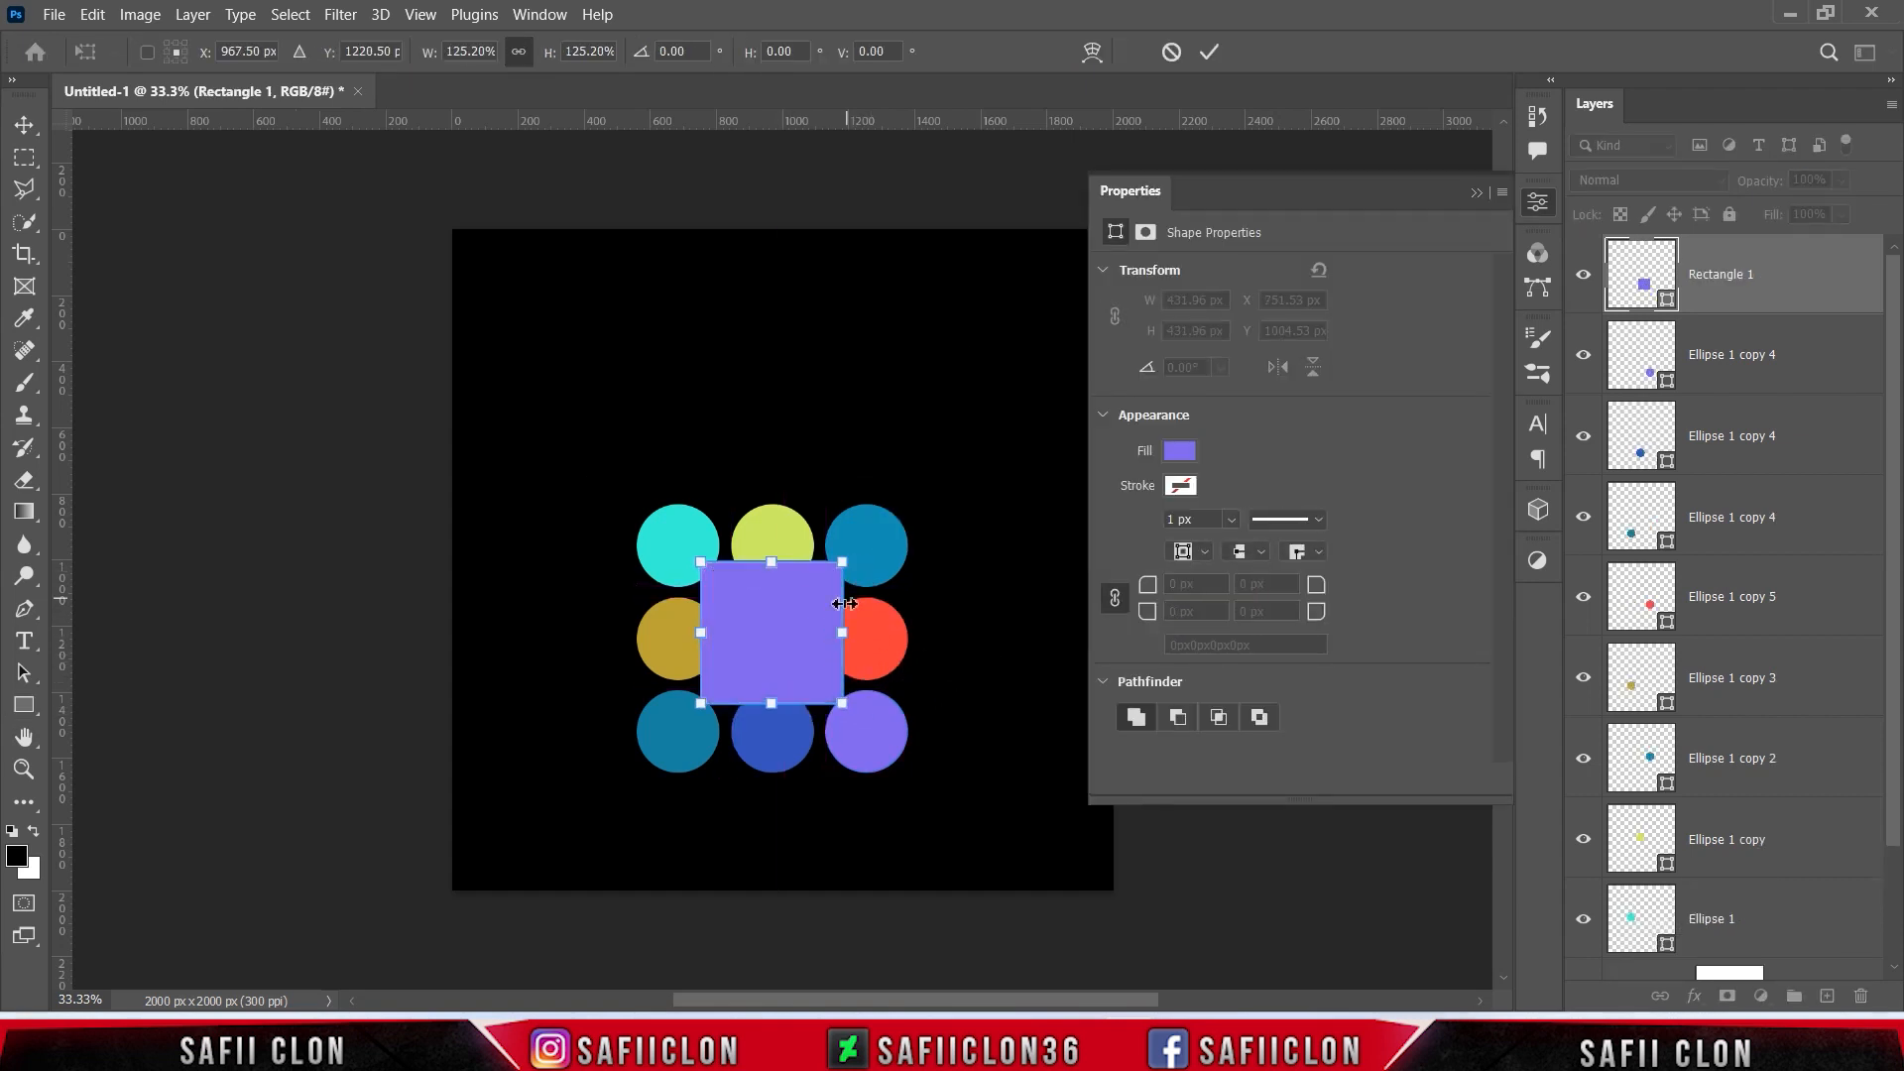
mouse_move(867, 628)
left_mouse_down()
mouse_move(861, 531)
mouse_move(834, 535)
mouse_move(841, 557)
mouse_move(773, 544)
mouse_move(864, 635)
left_mouse_up()
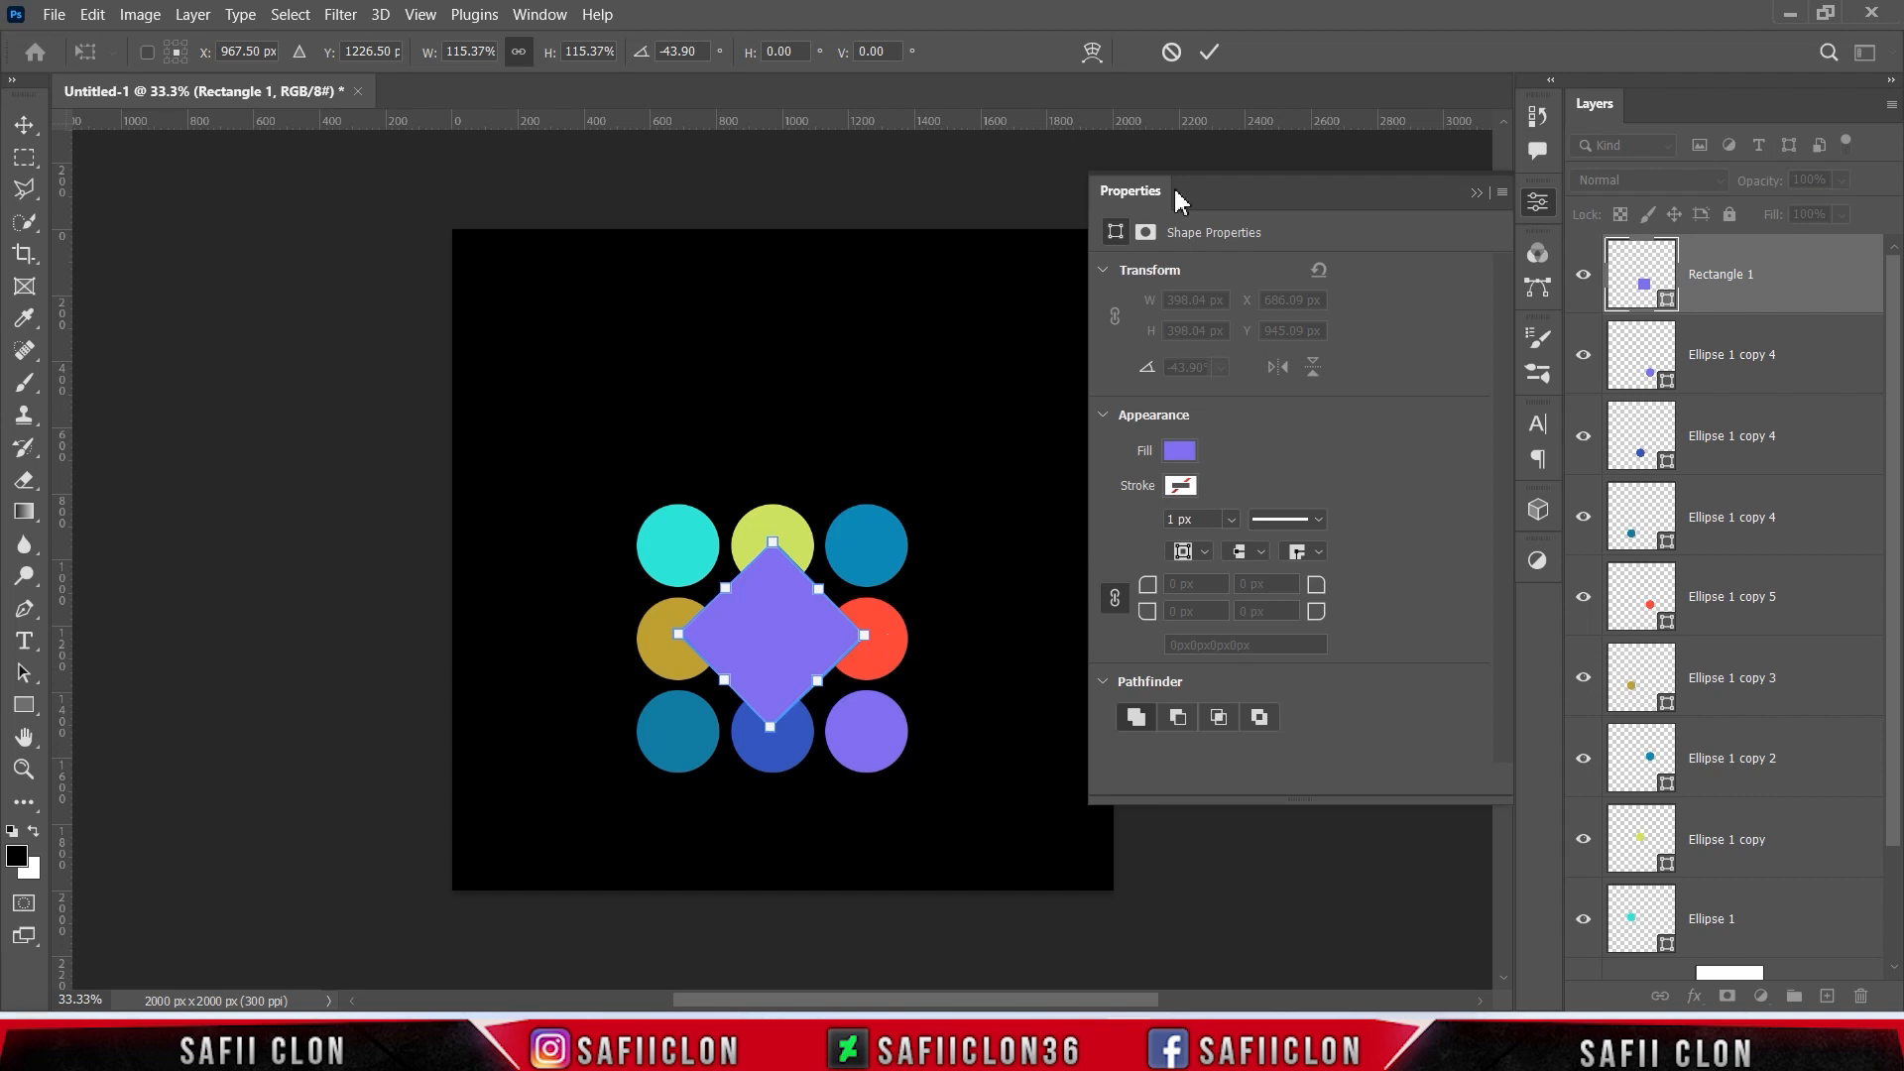
left_click(1210, 51)
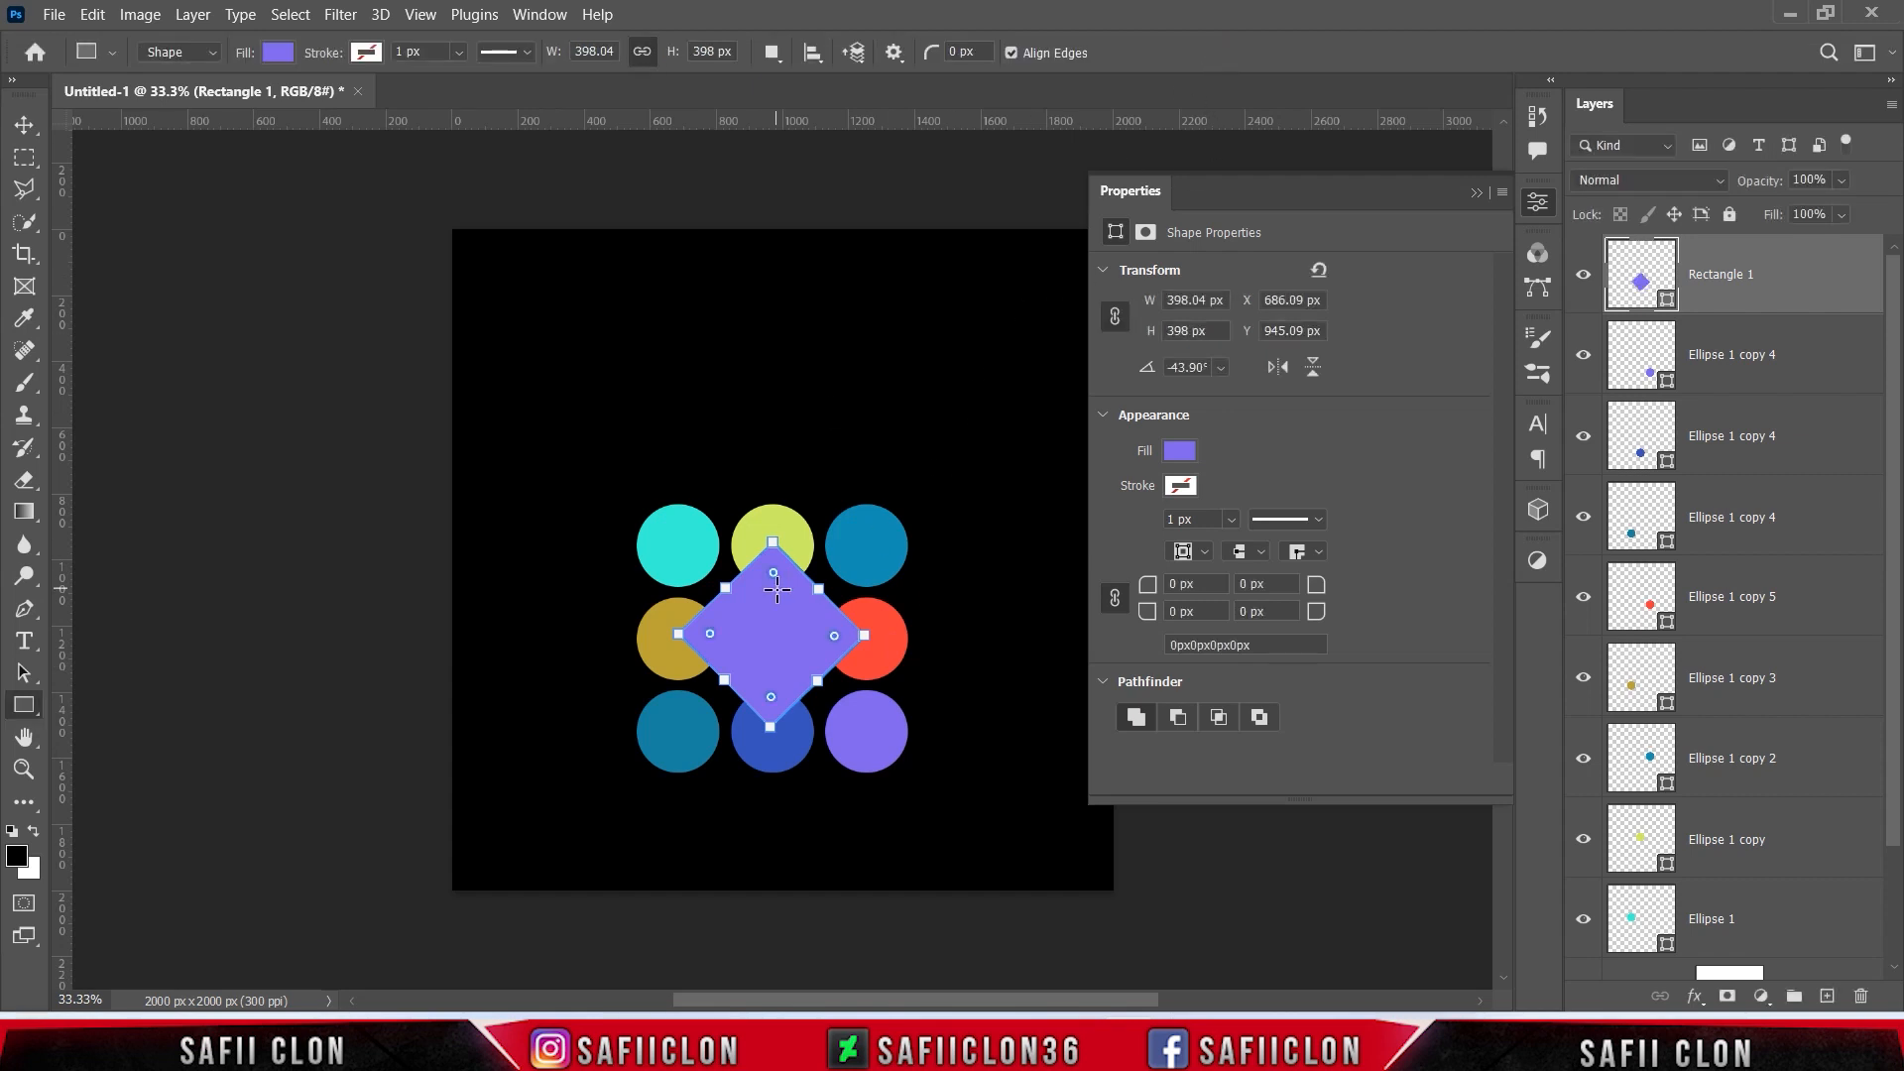
Step: Fill the diamond with the black sampled from the canvas background
left_click(1475, 194)
left_click(1585, 283)
left_click(1585, 282)
double_click(1668, 301)
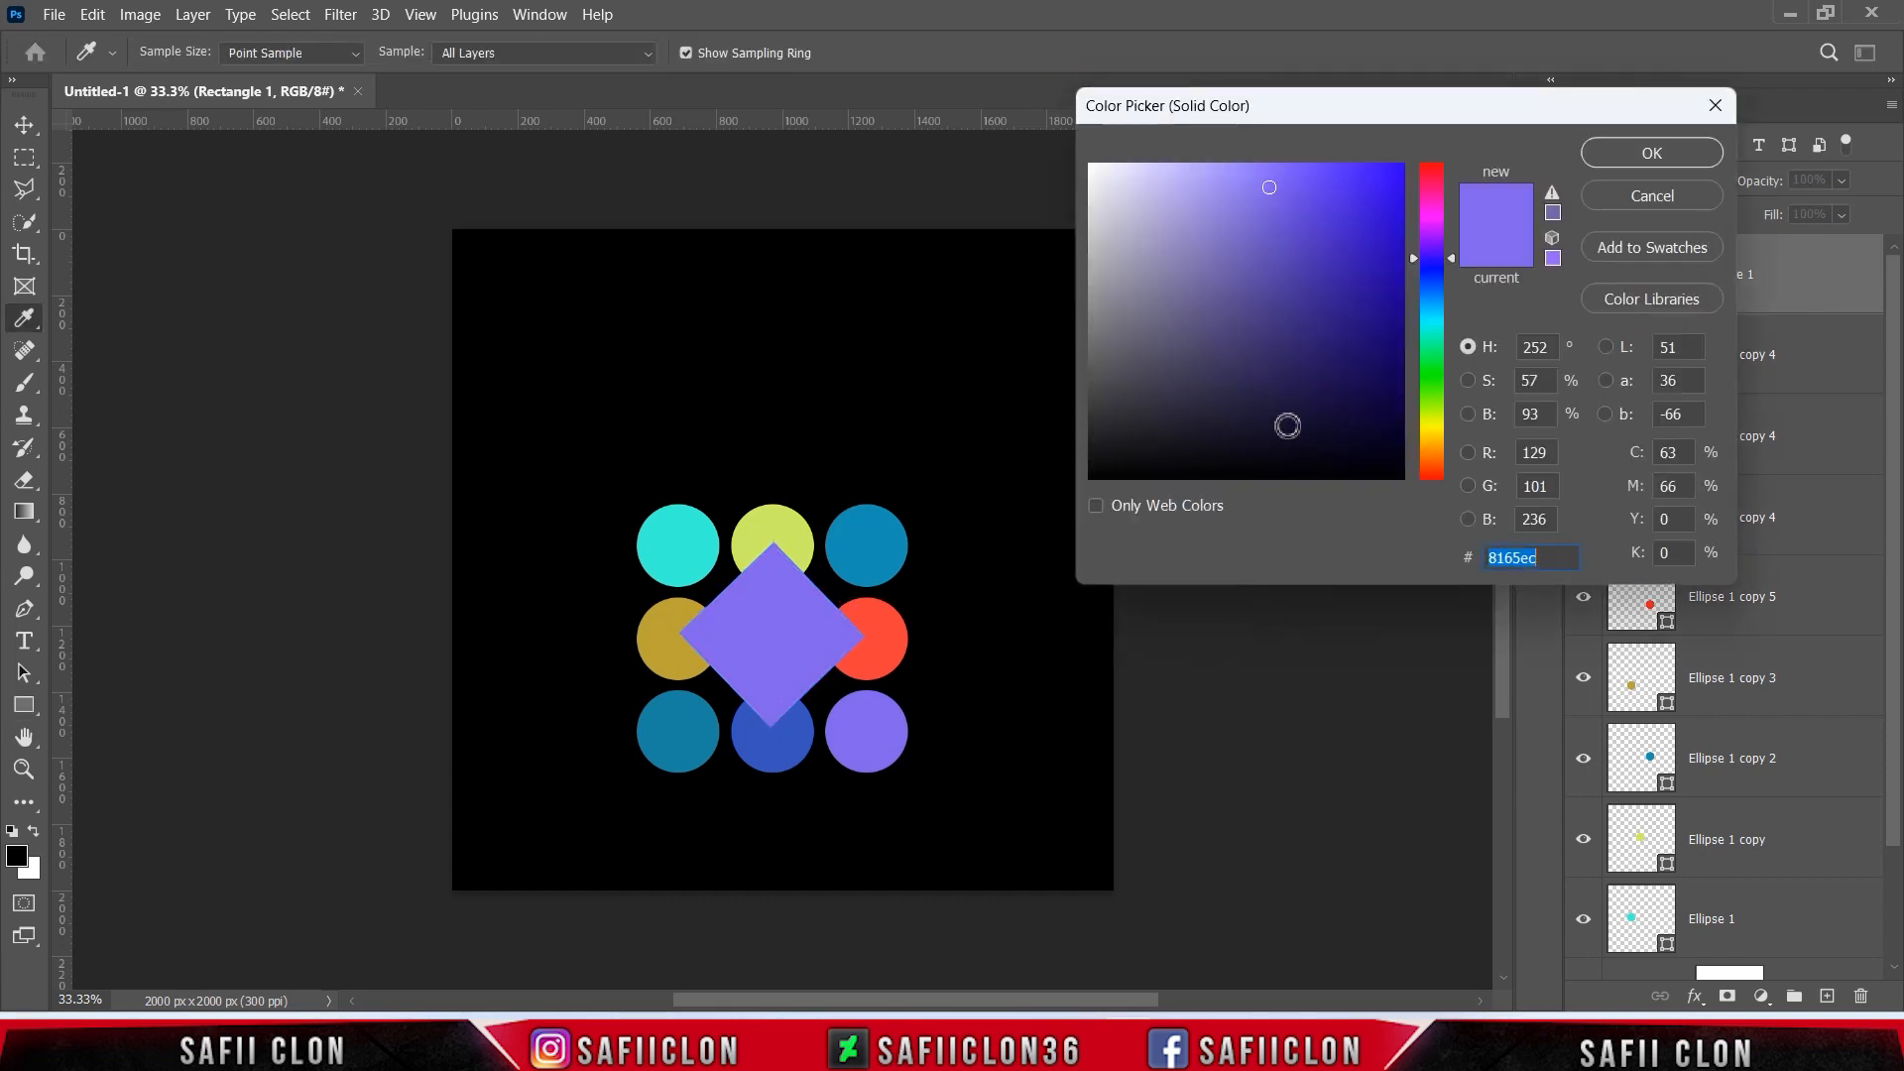
left_click(1047, 517)
left_click(1650, 153)
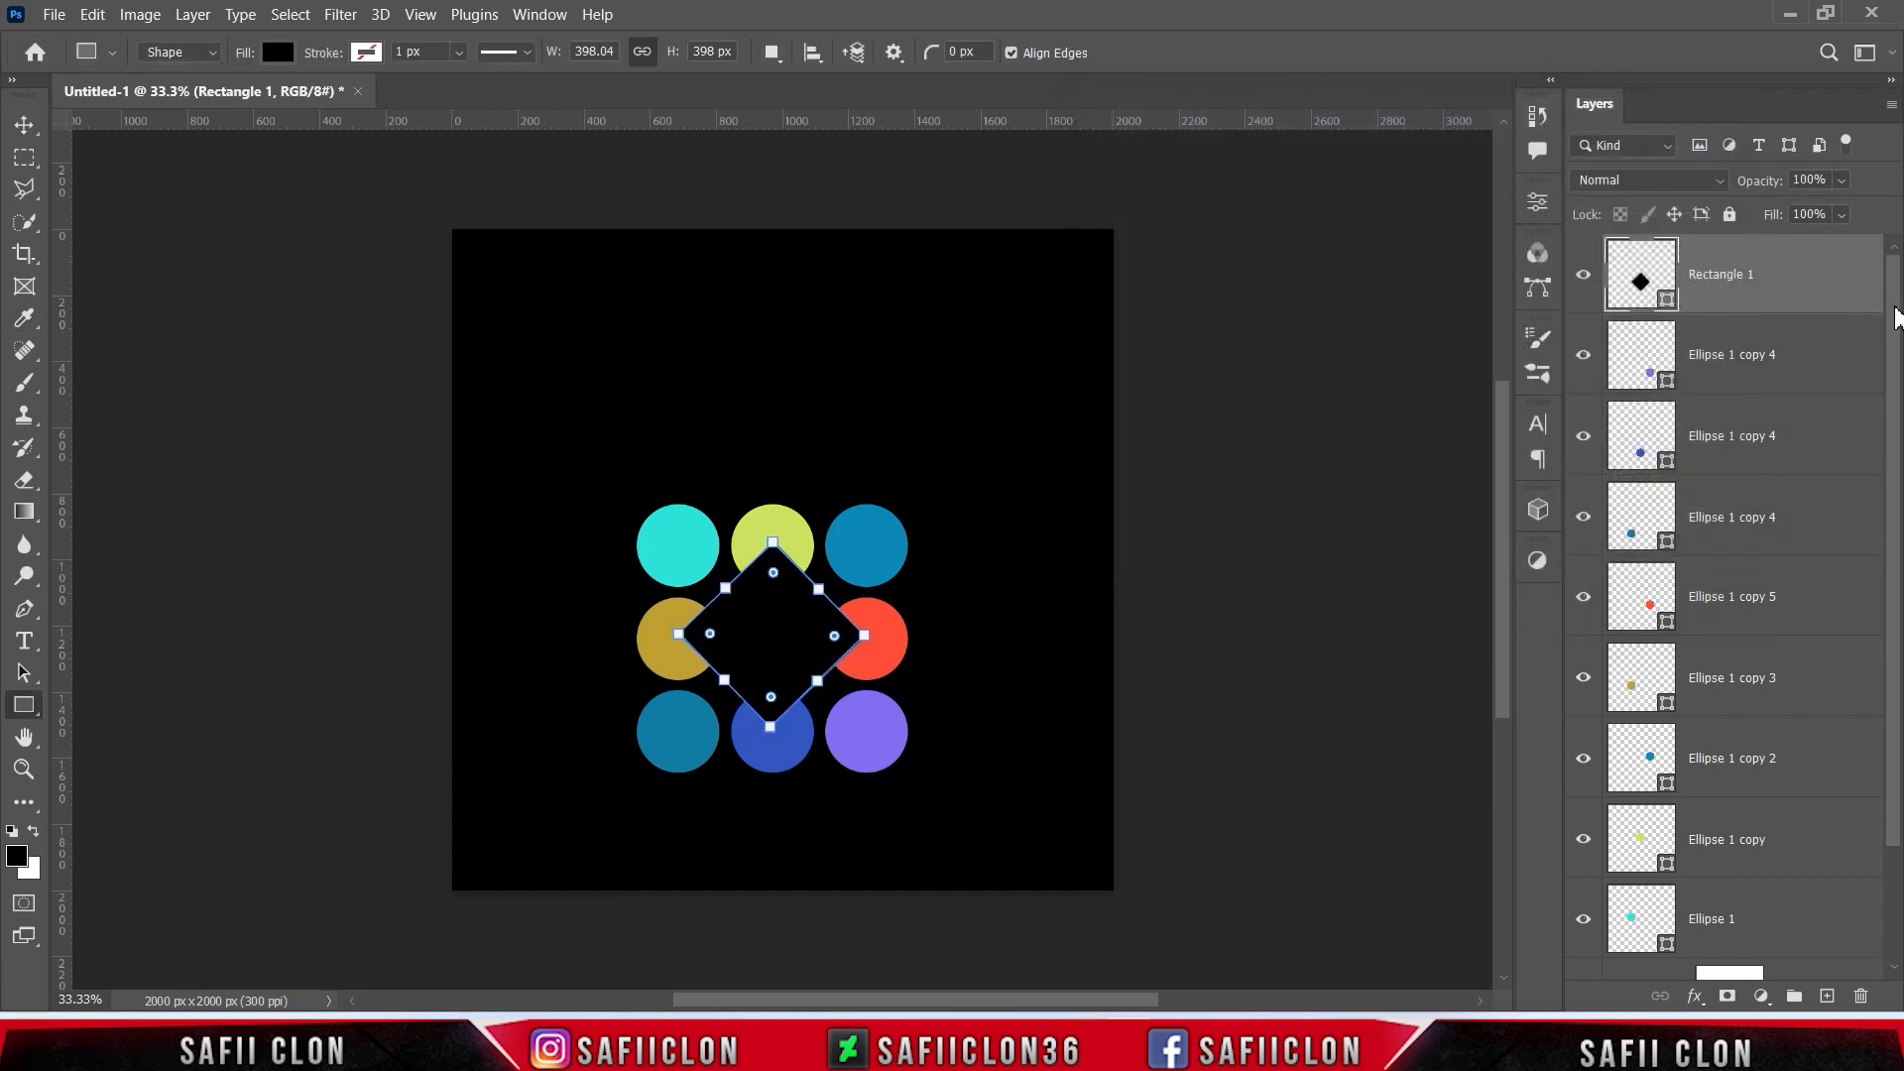
Step: Group the diamond and all the circle layers into a group named BACKUP
scroll(1894, 317, "down", 3)
left_click(1766, 791, "shift")
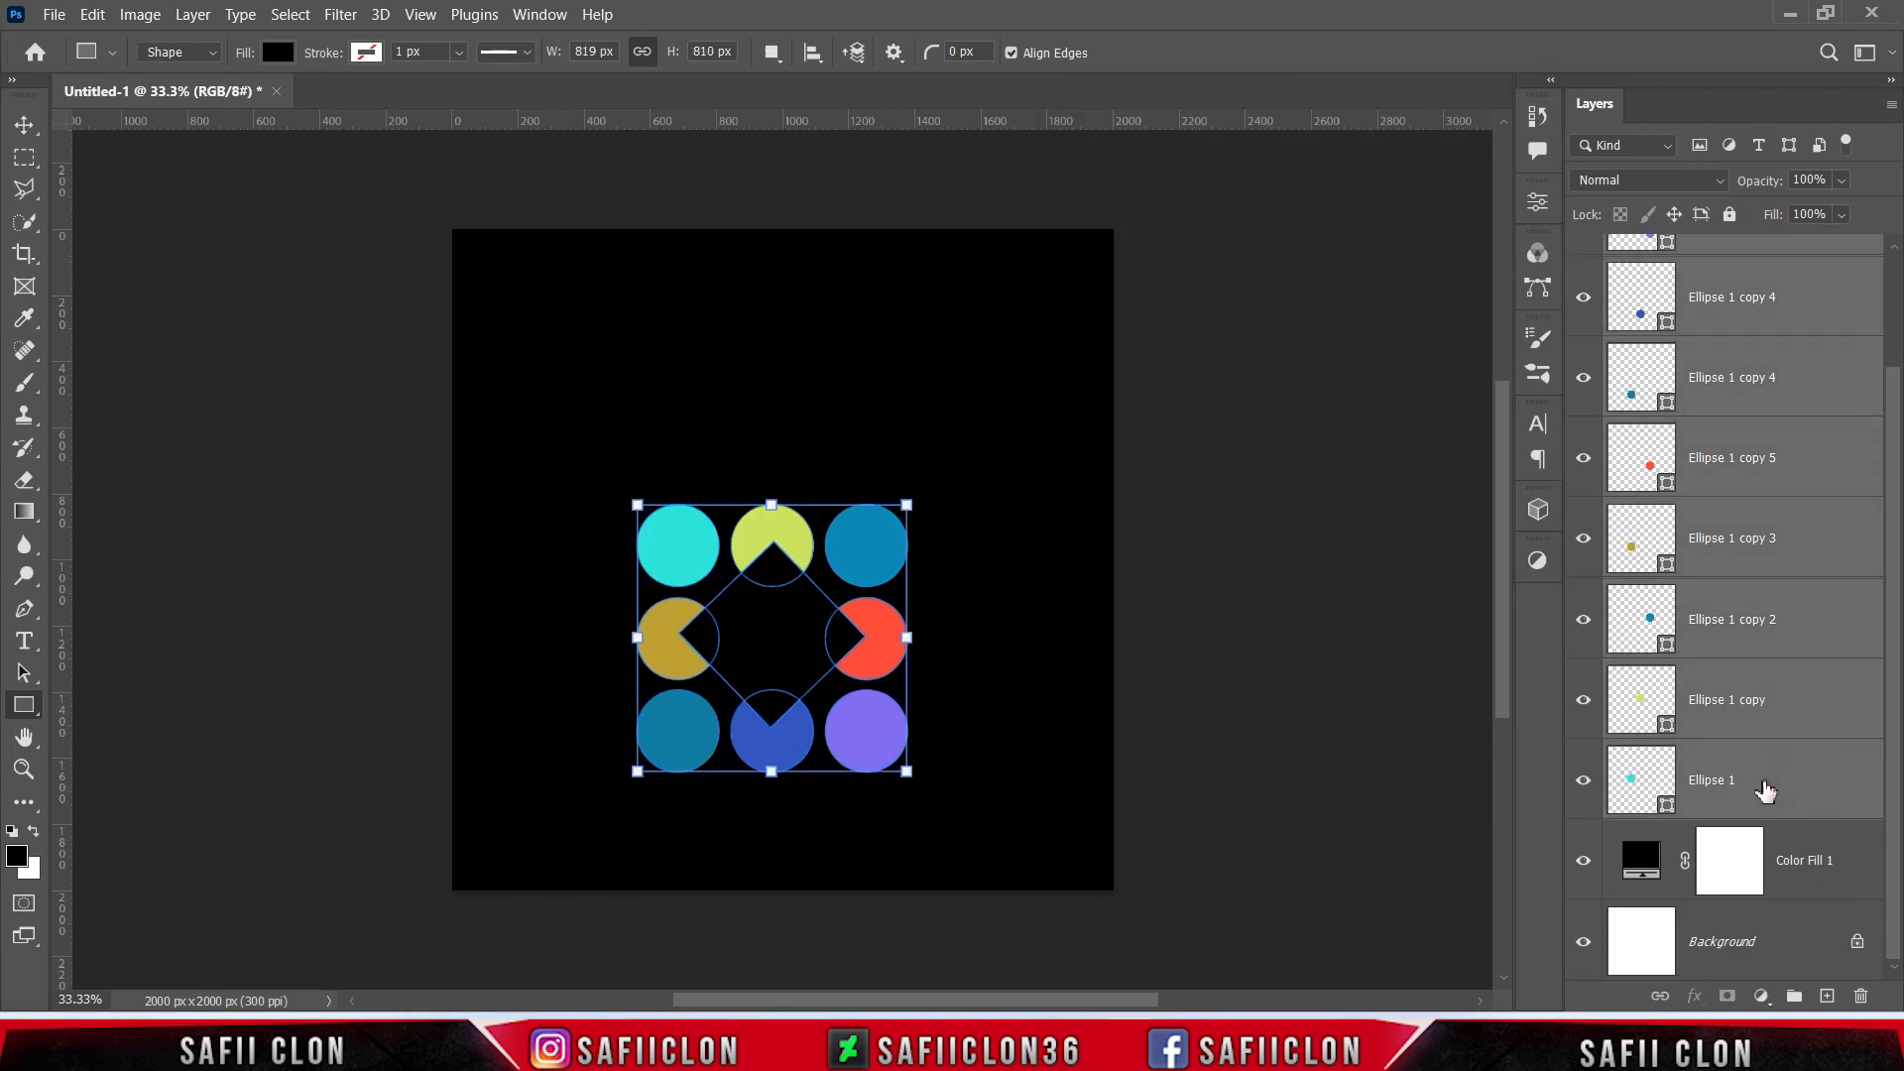
right_click(1765, 790)
left_click(1458, 155)
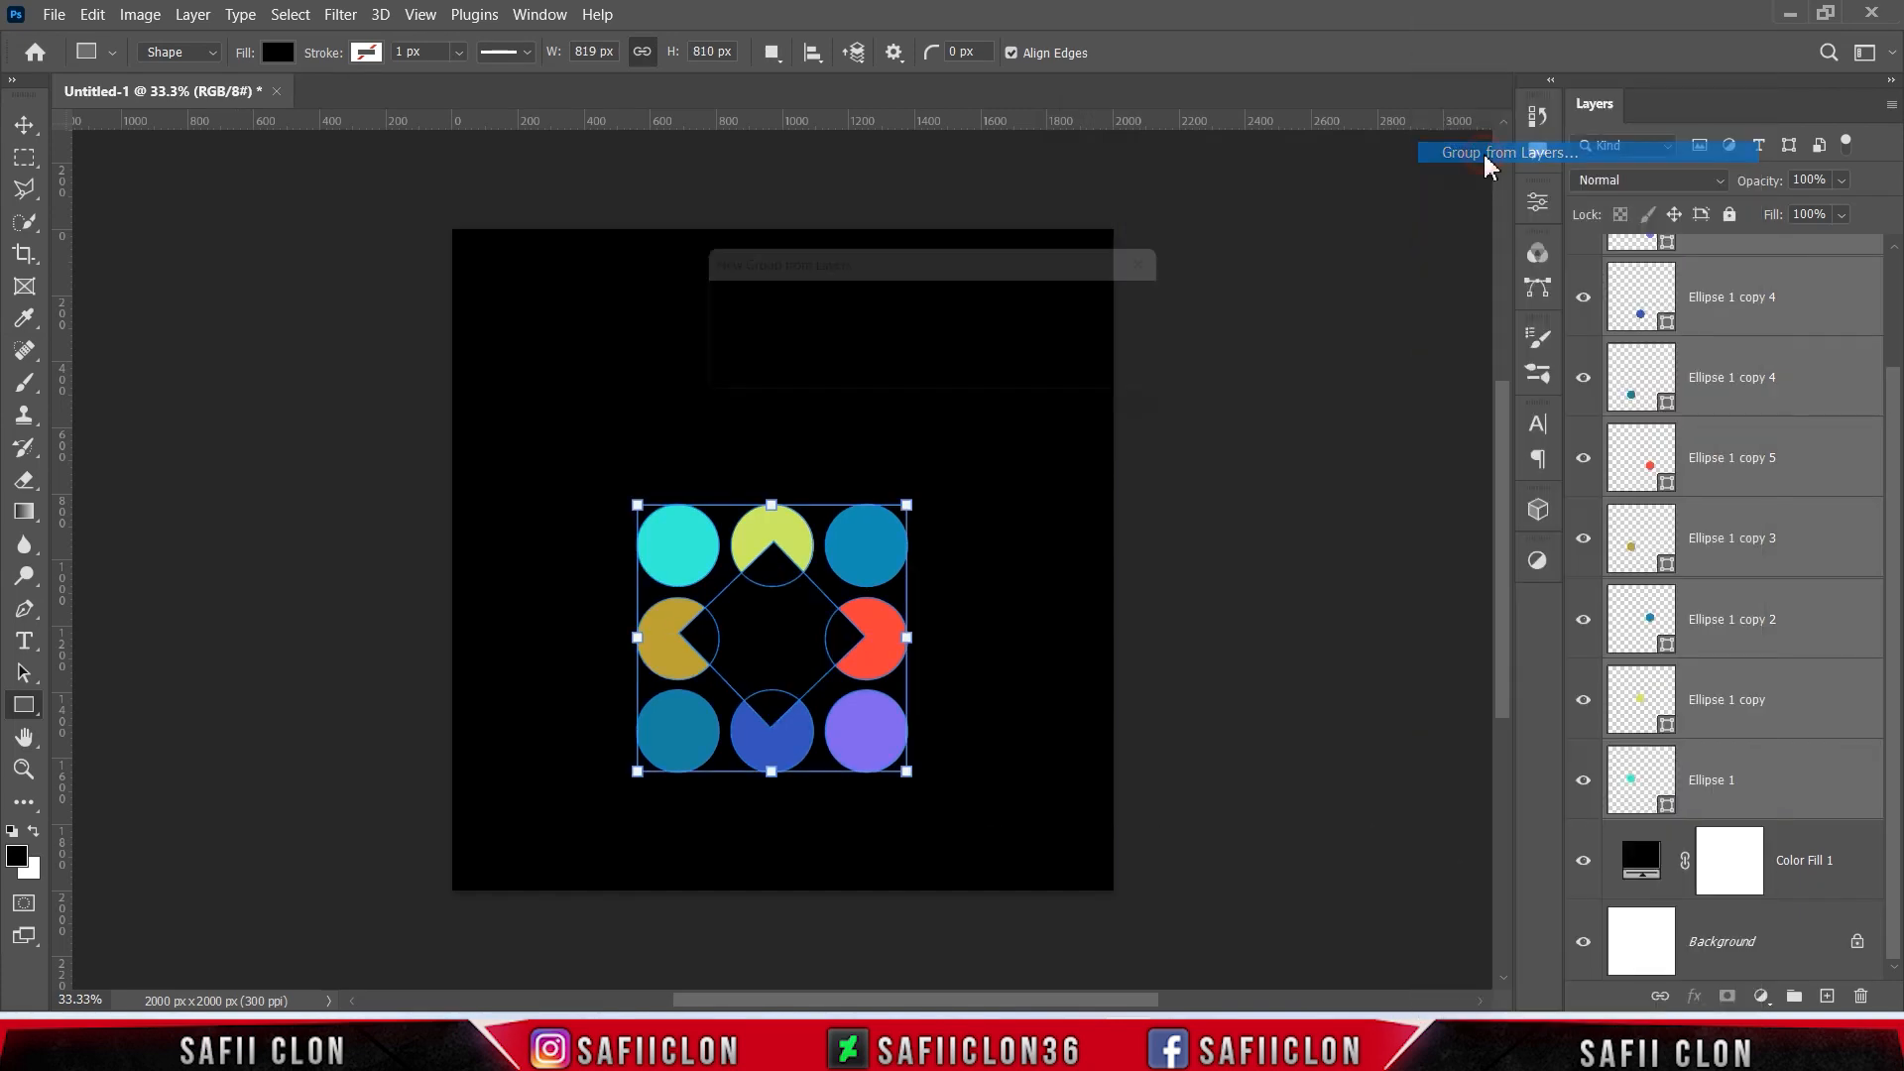
type("BACKUP")
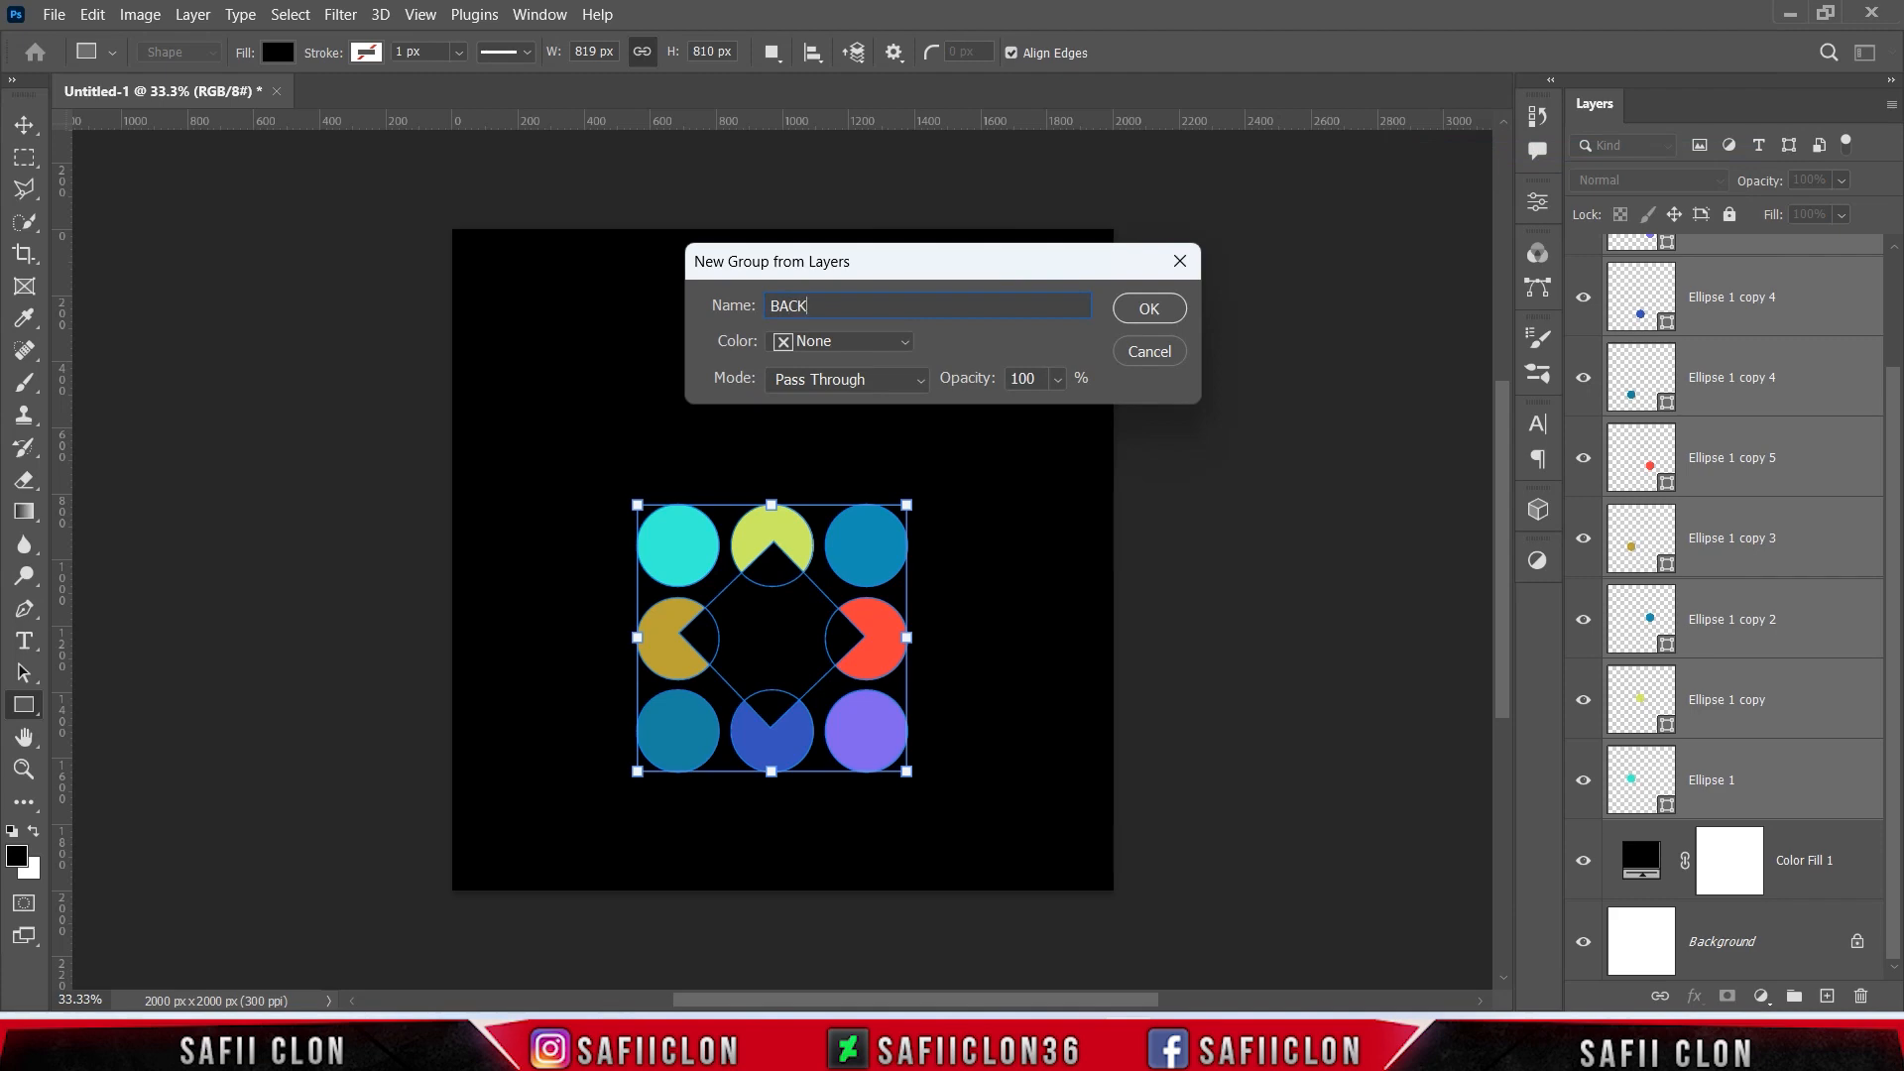
left_click(1148, 308)
Step: Duplicate the BACKUP group within the same document as MERGE and hide the BACKUP group
right_click(1720, 258)
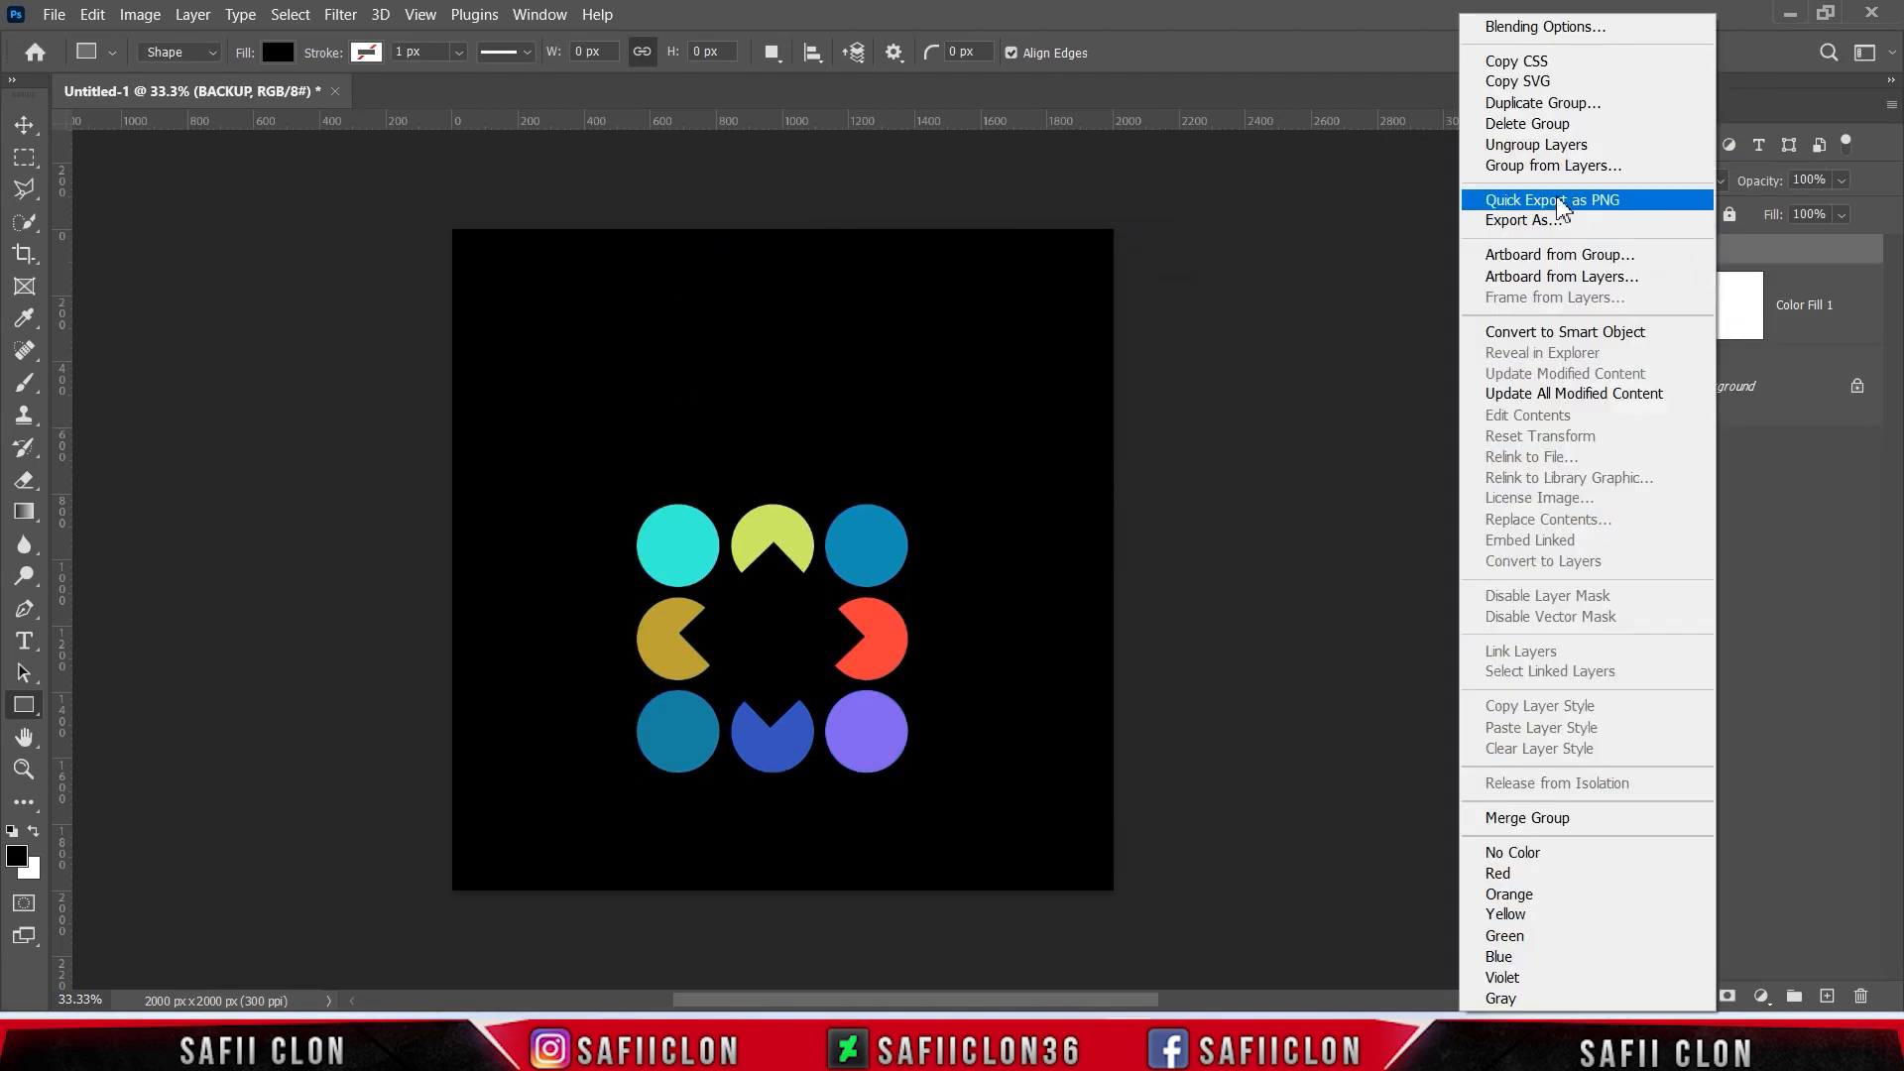
left_click(1596, 117)
type("MERGE")
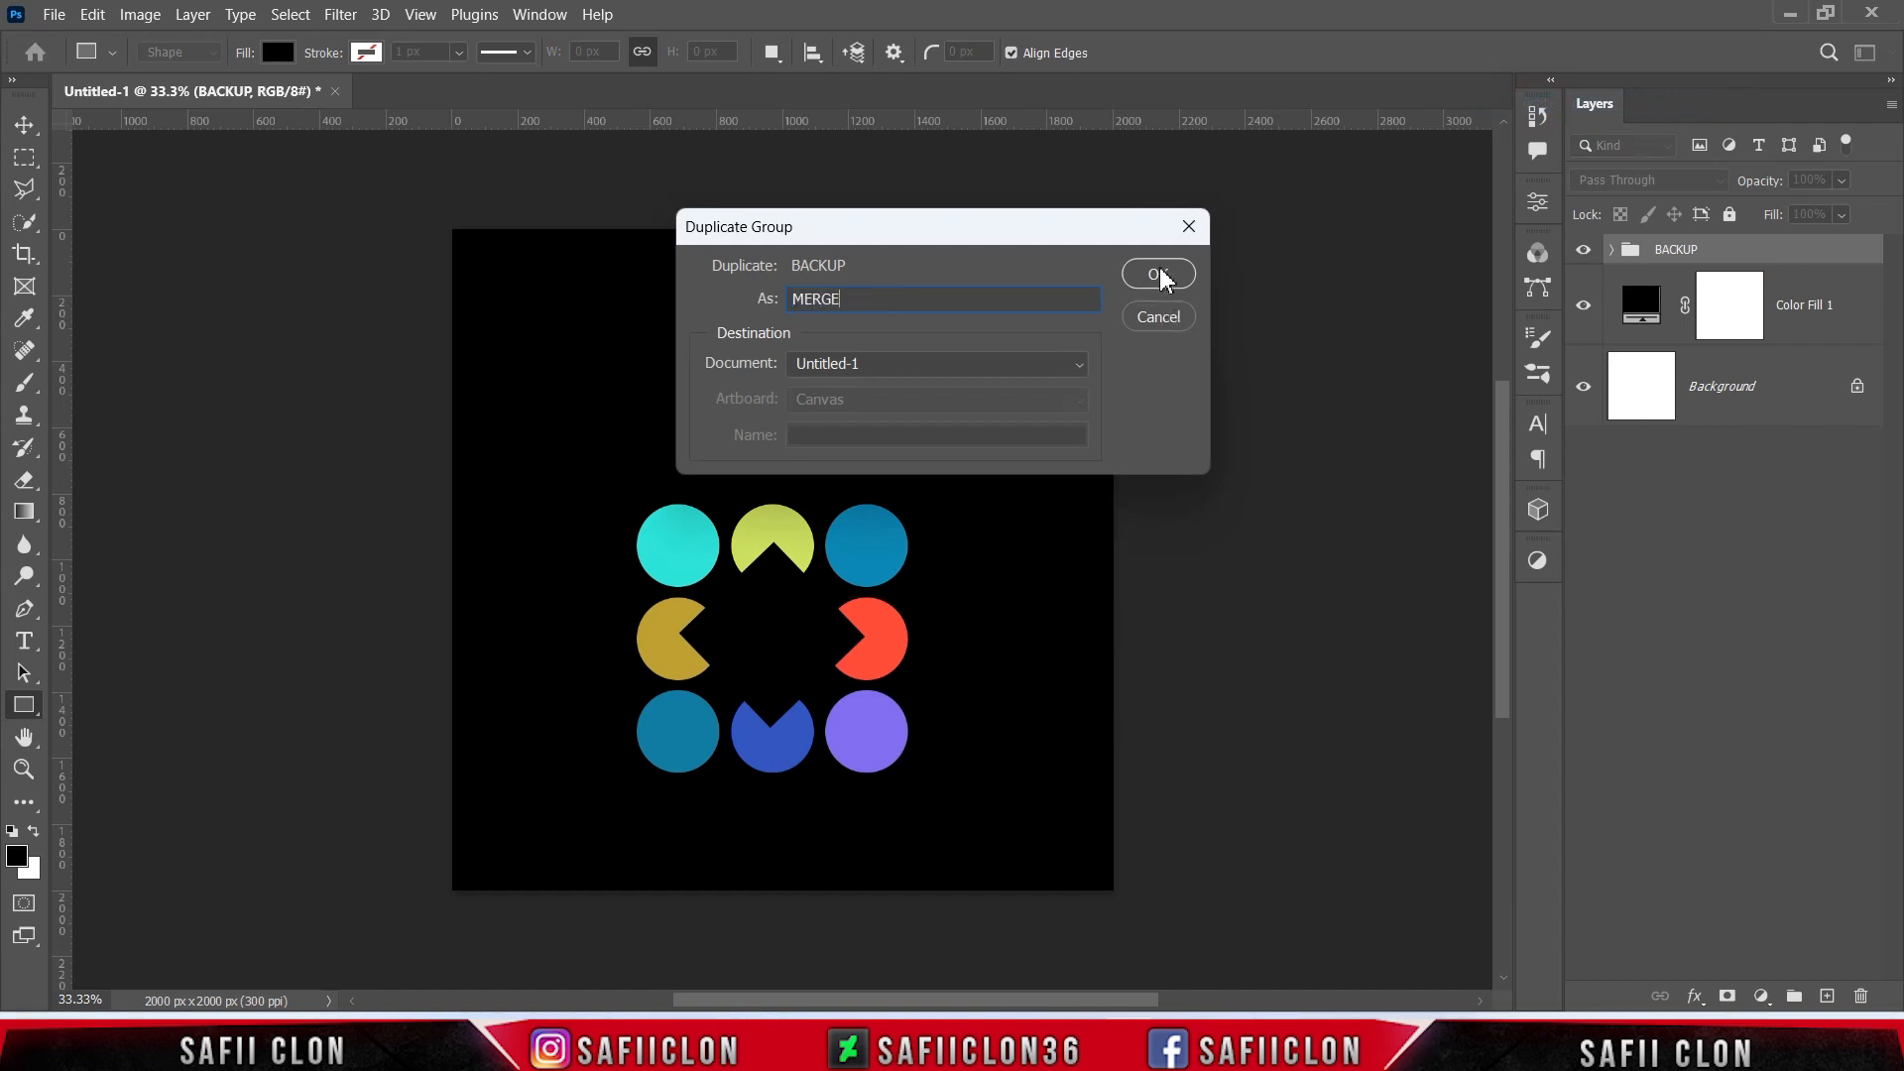
left_click(1158, 275)
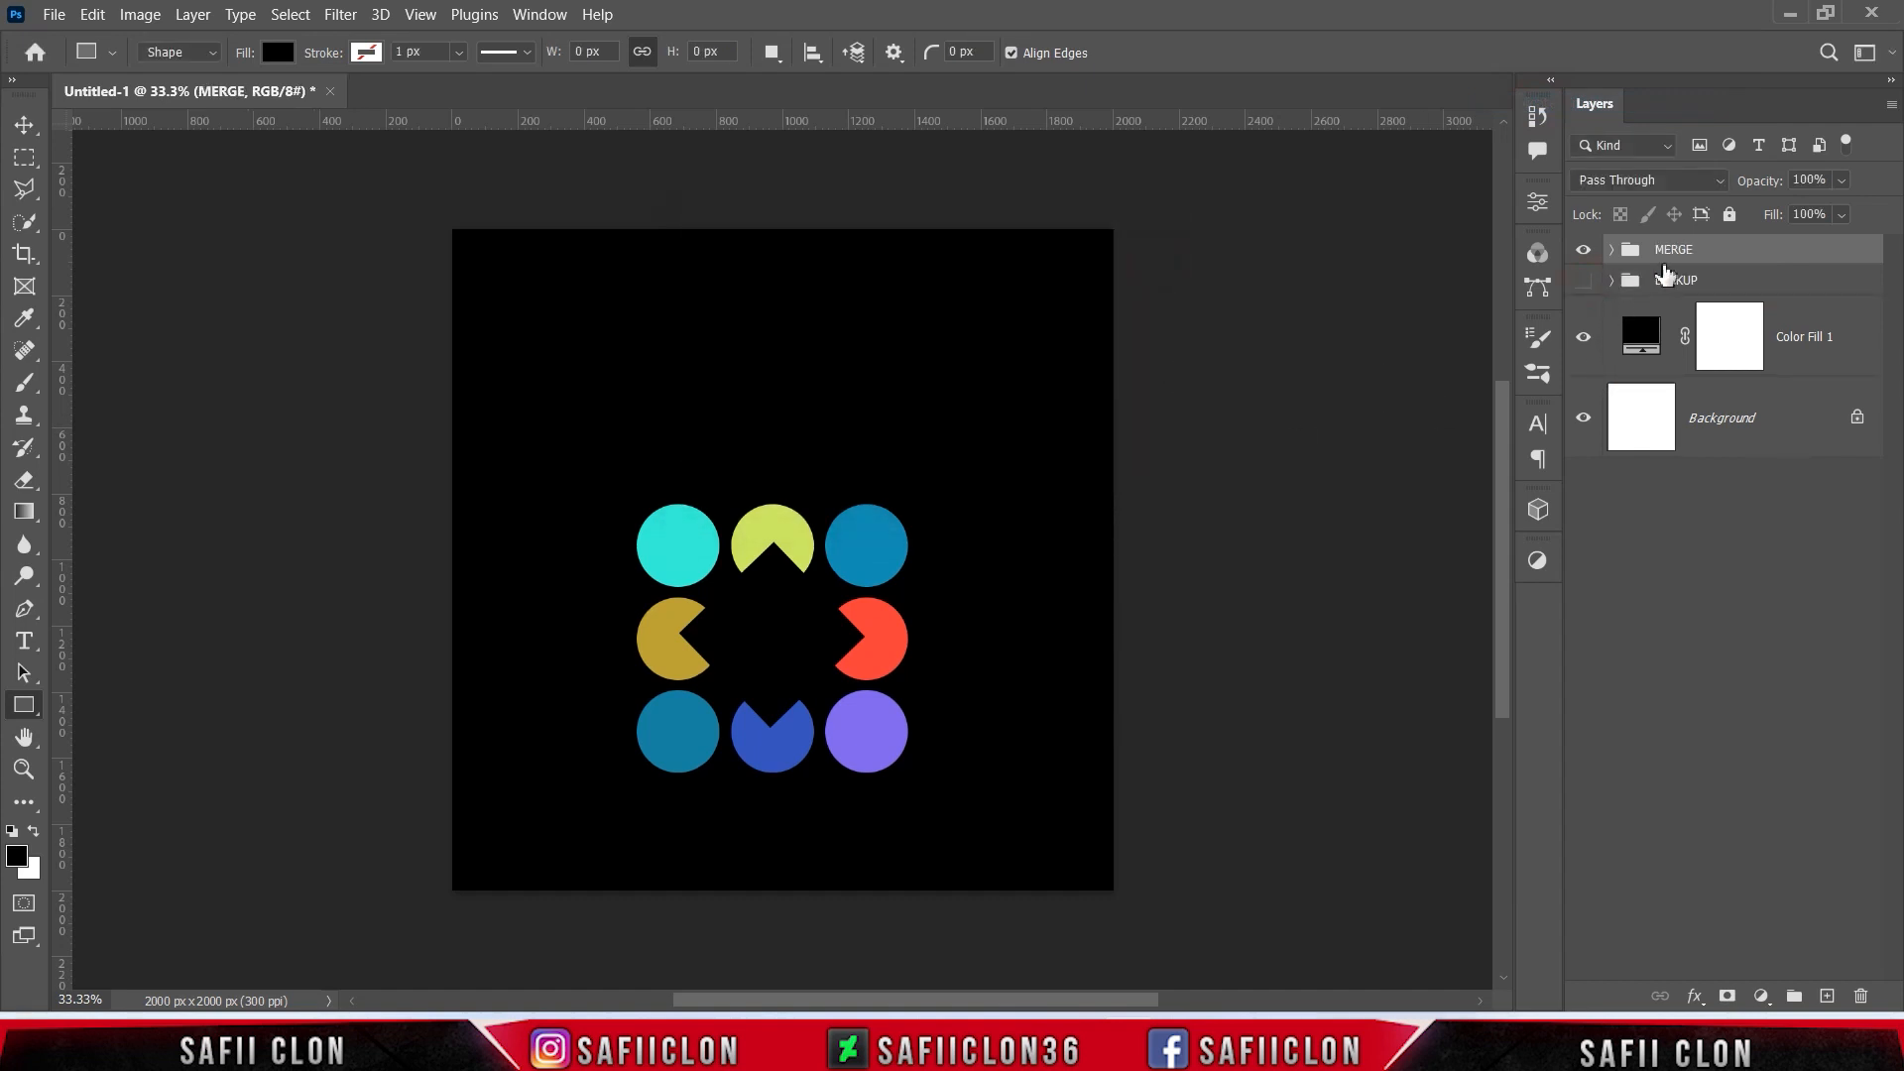
Step: Merge the MERGE group into a single layer
right_click(1728, 257)
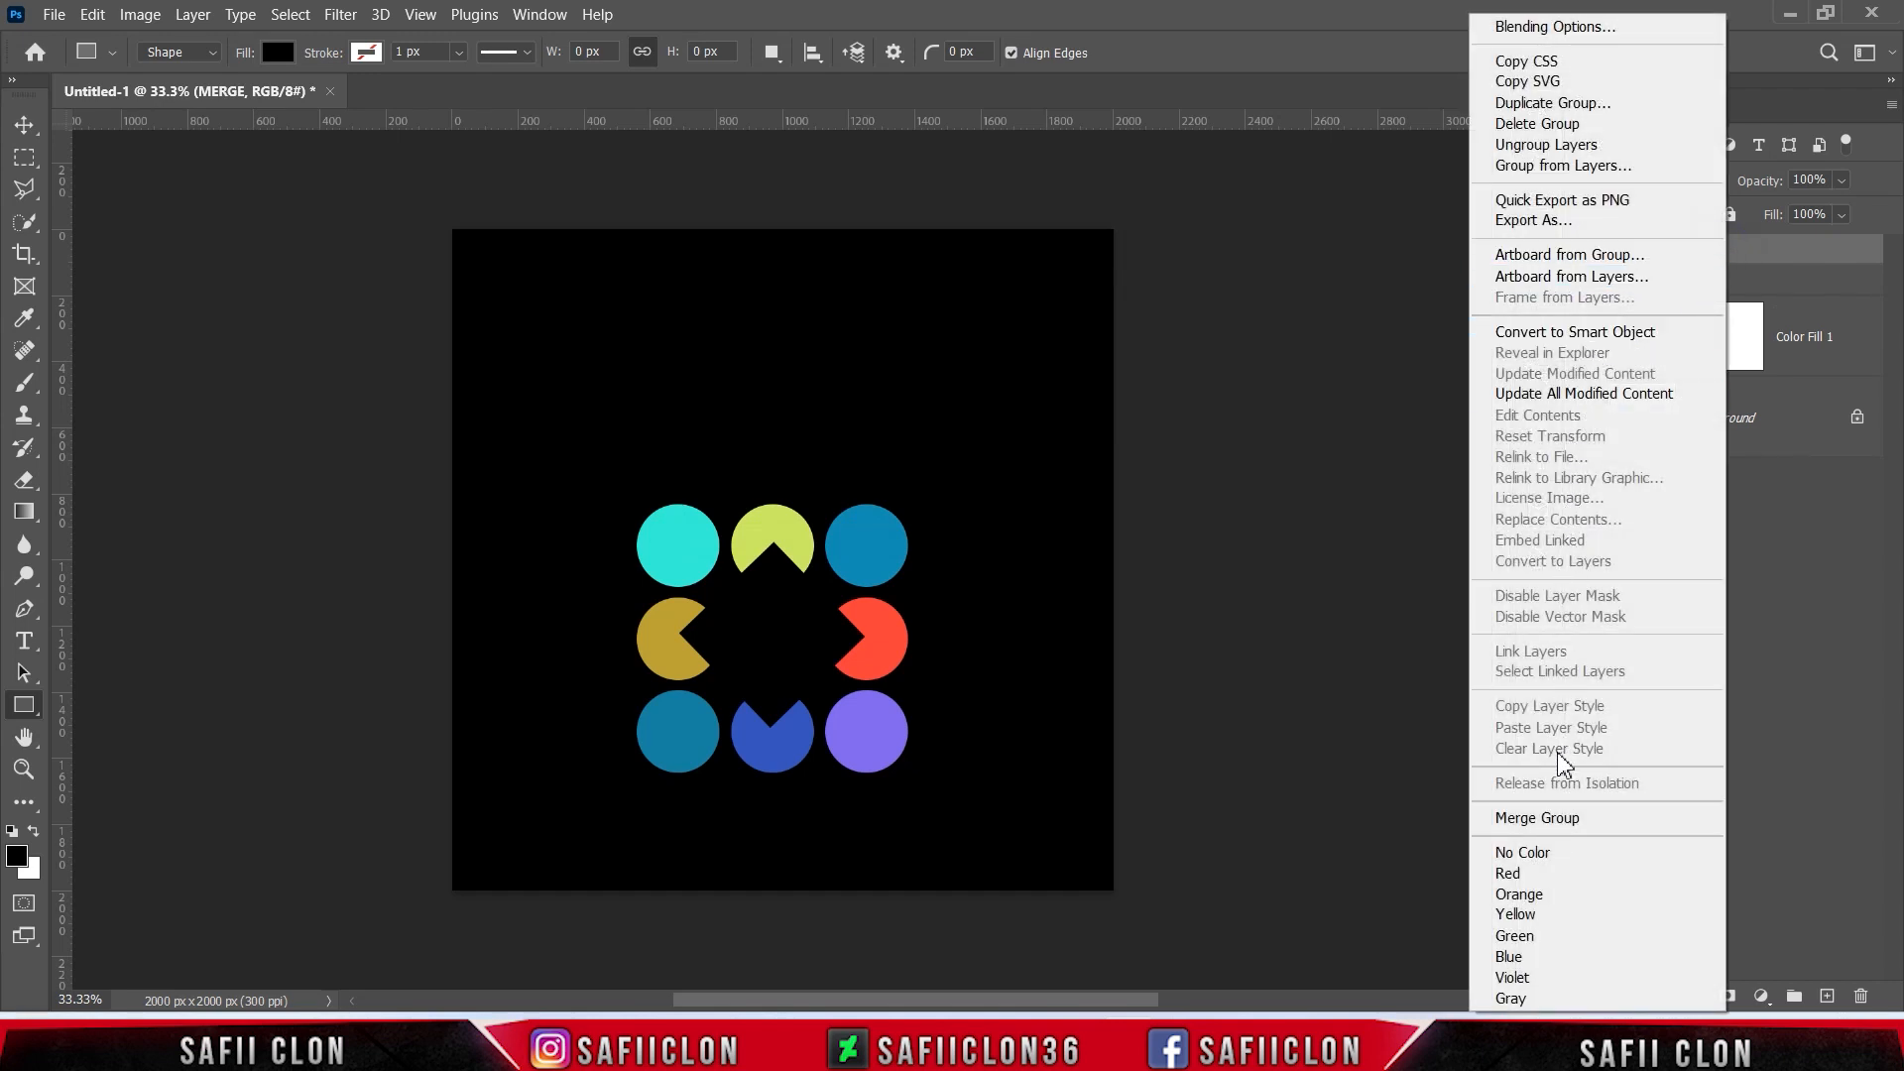
left_click(1553, 819)
left_click(1583, 275)
left_click(1583, 274)
Step: Centre the merged circle artwork on the canvas and scale it up to about 109%
key("ctrl+t")
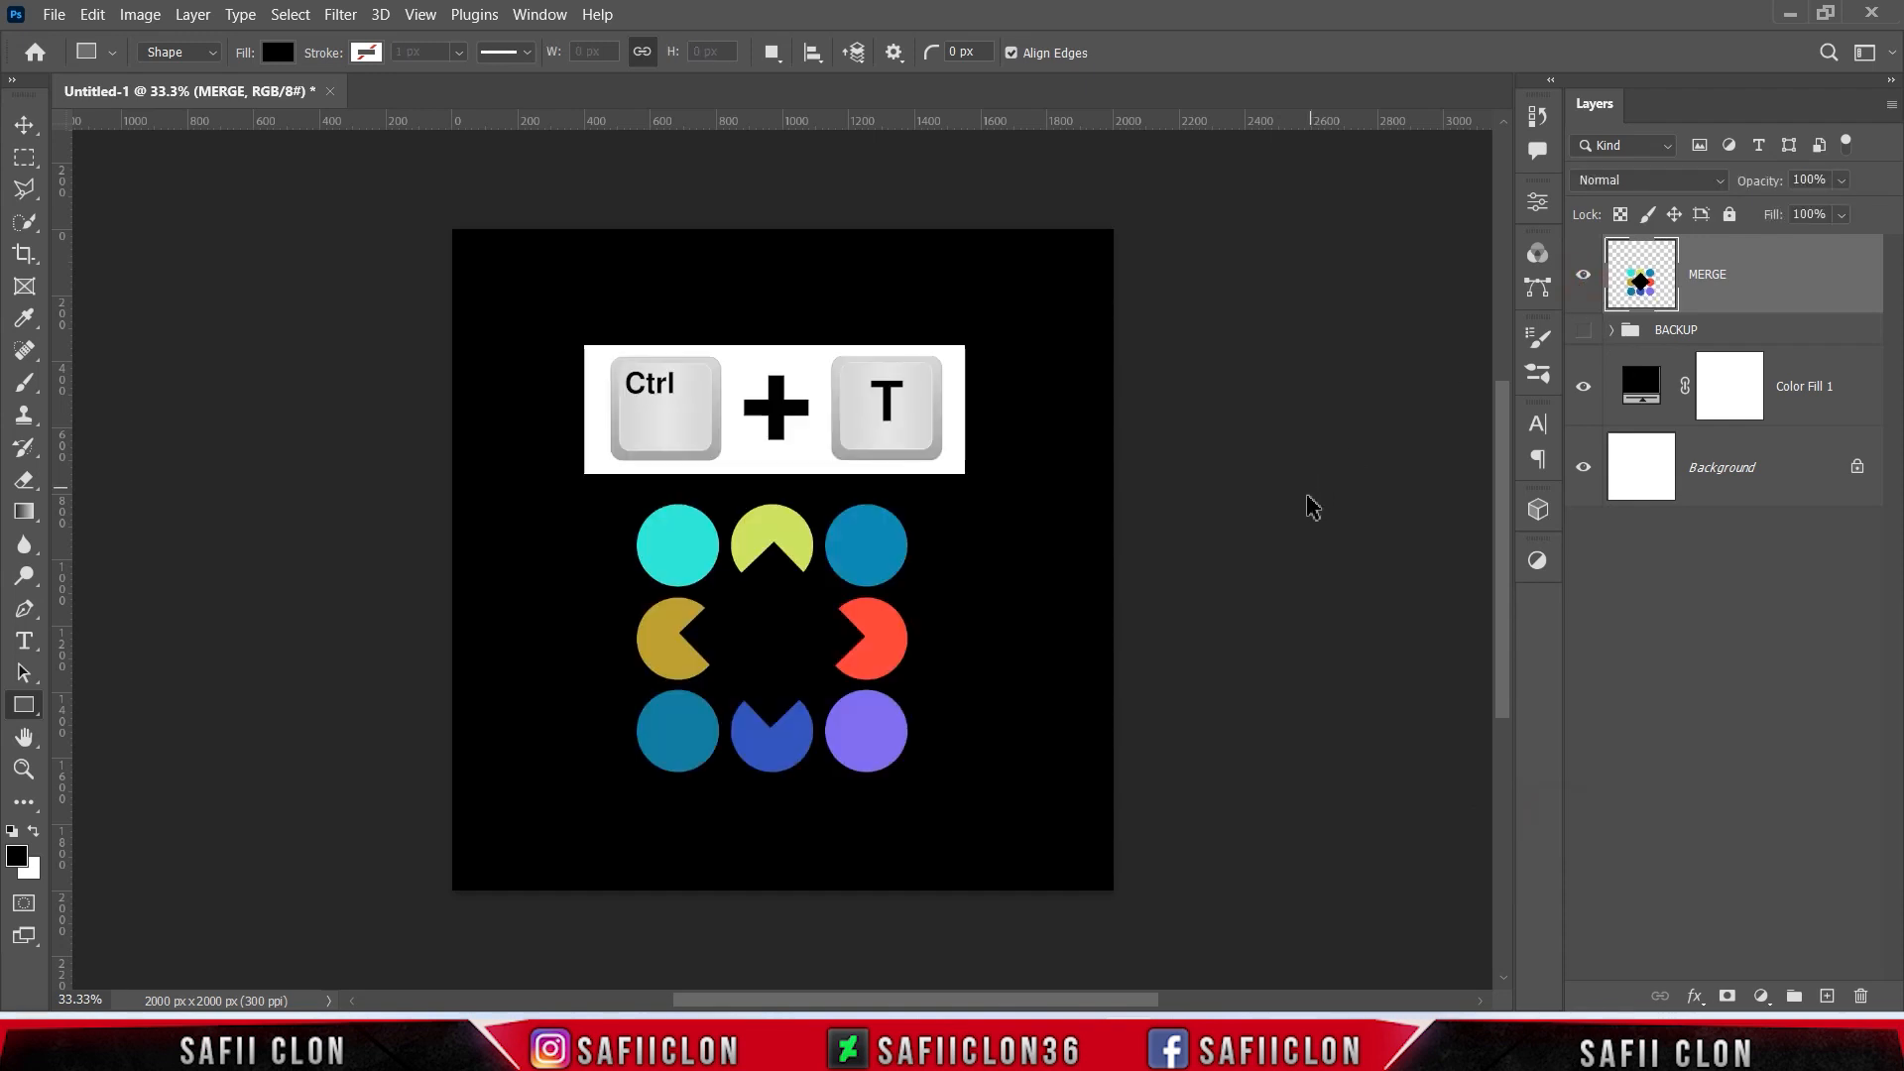
left_click_drag(827, 636, 838, 558)
mouse_move(917, 421)
left_mouse_down()
mouse_move(958, 397)
mouse_move(950, 424)
left_mouse_up()
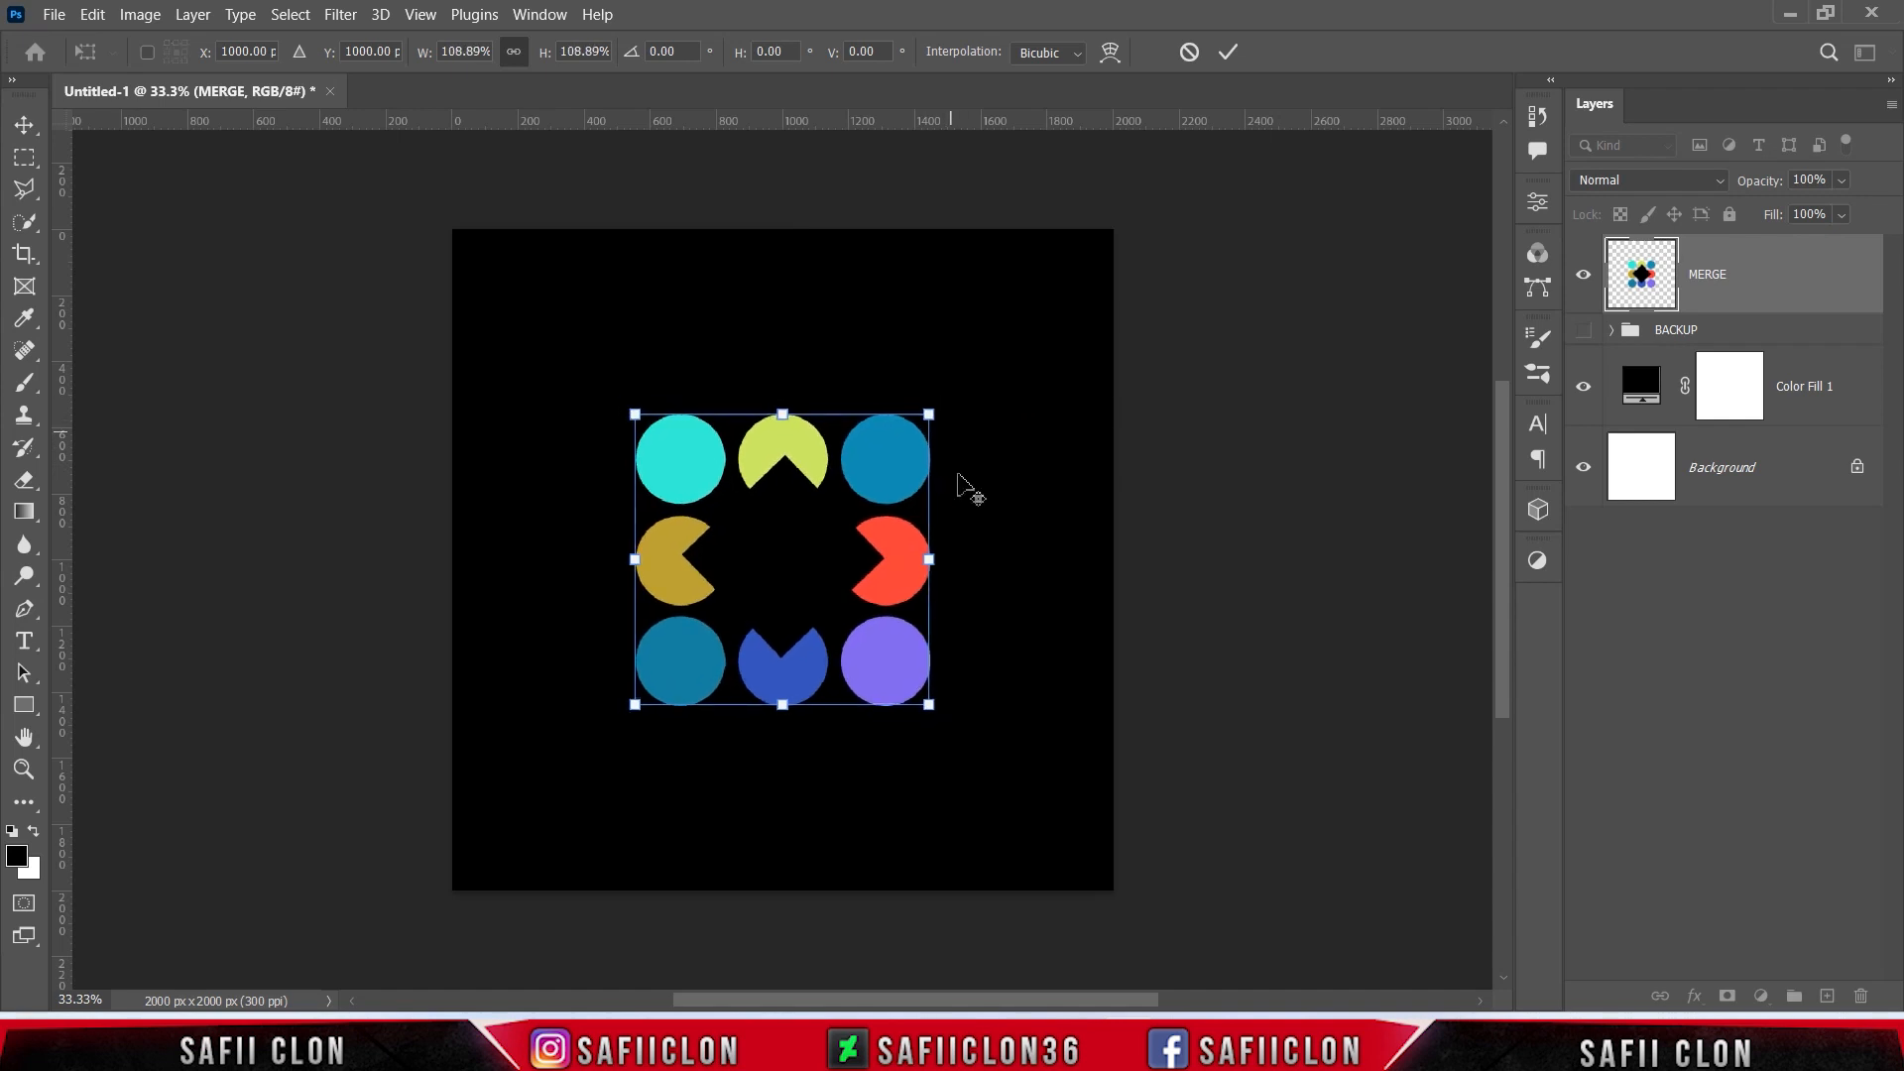
left_click(1228, 52)
key("u")
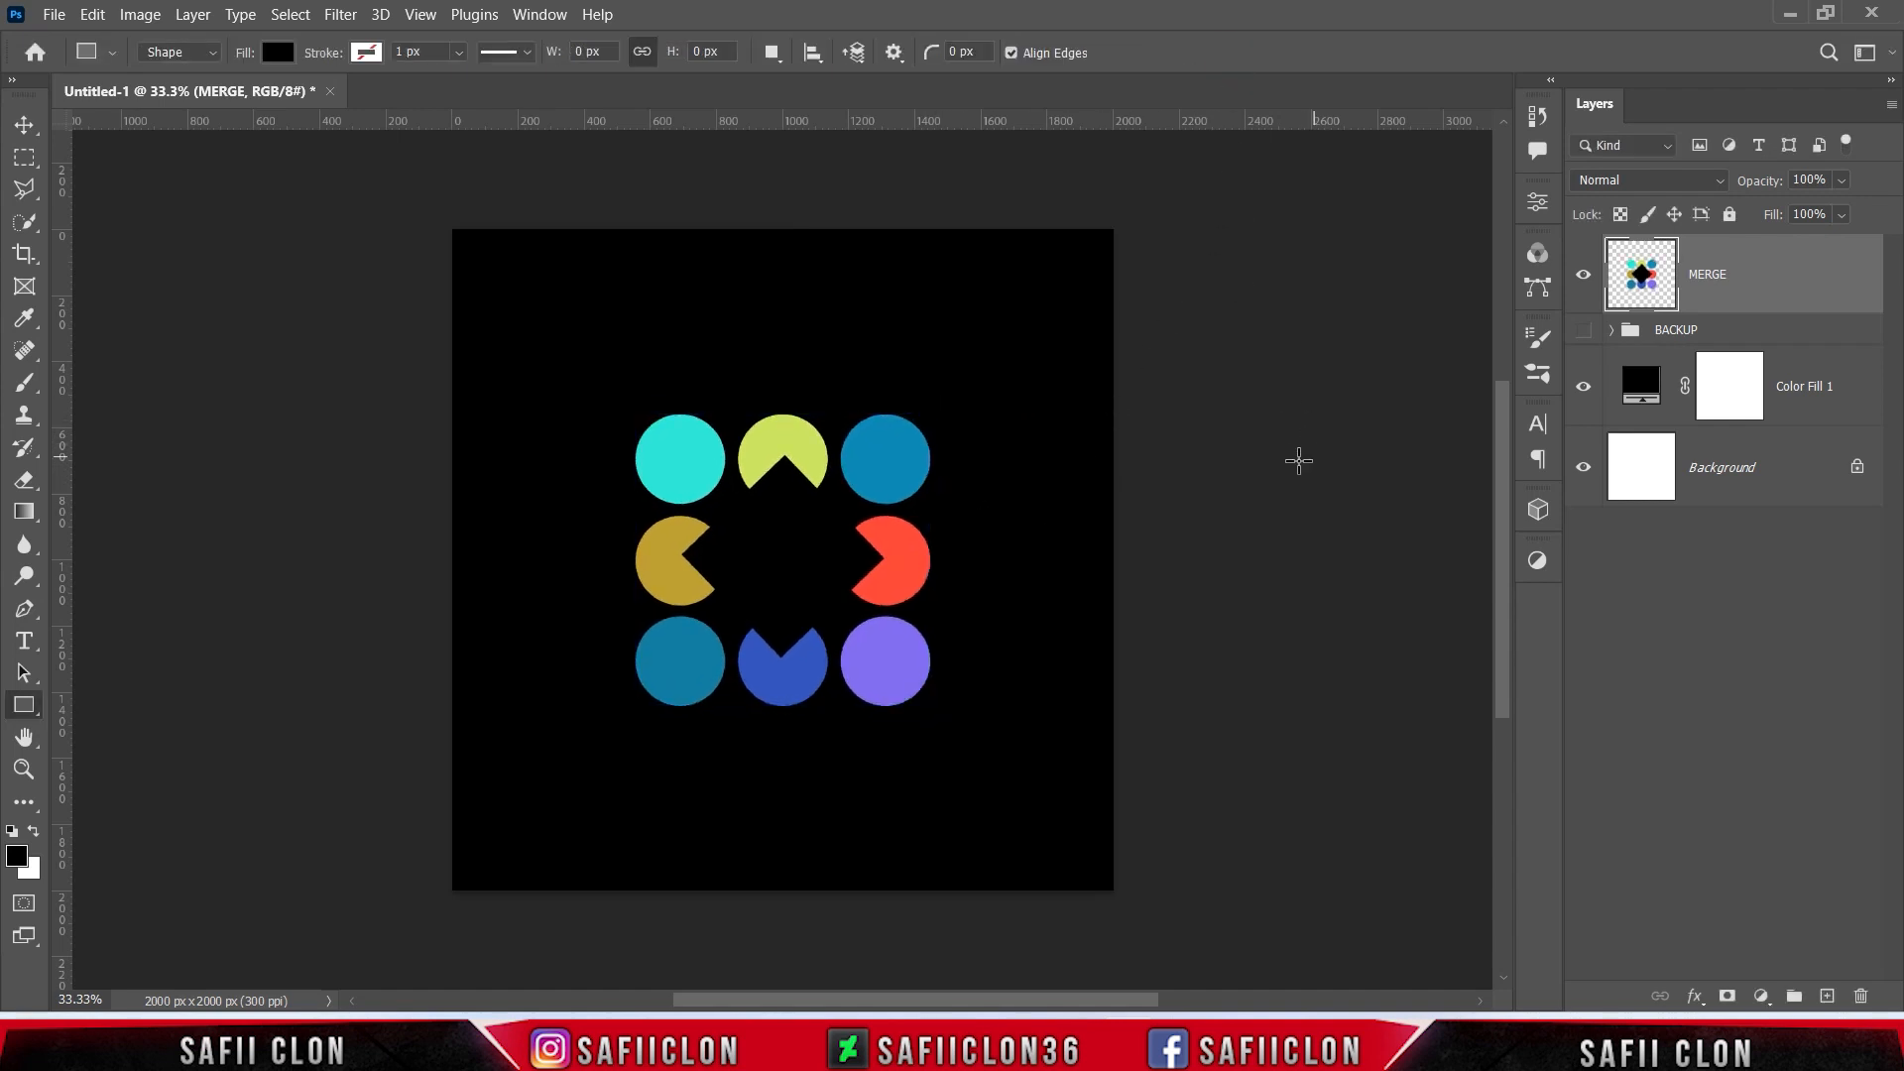
Step: Apply a Radial Blur to the MERGE layer with amount 100, the Zoom method and Good quality
left_click(340, 14)
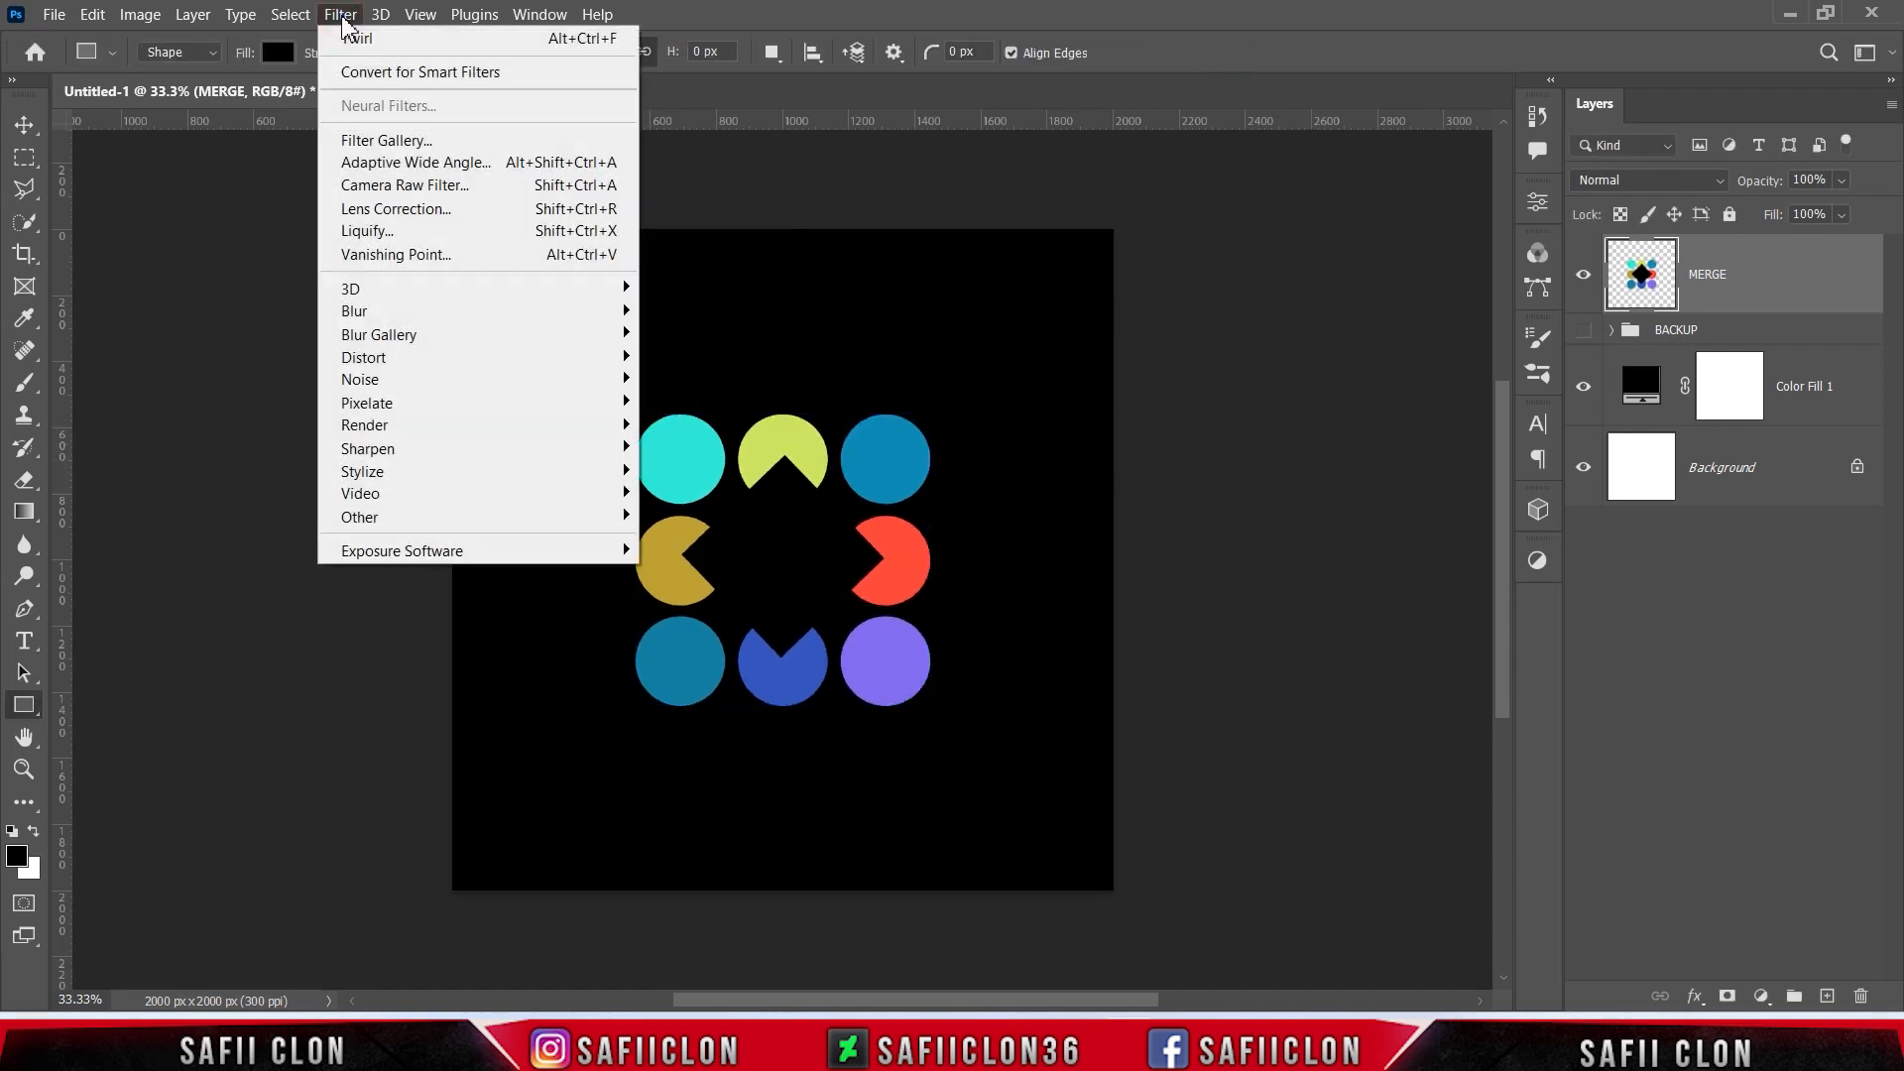
mouse_move(446, 312)
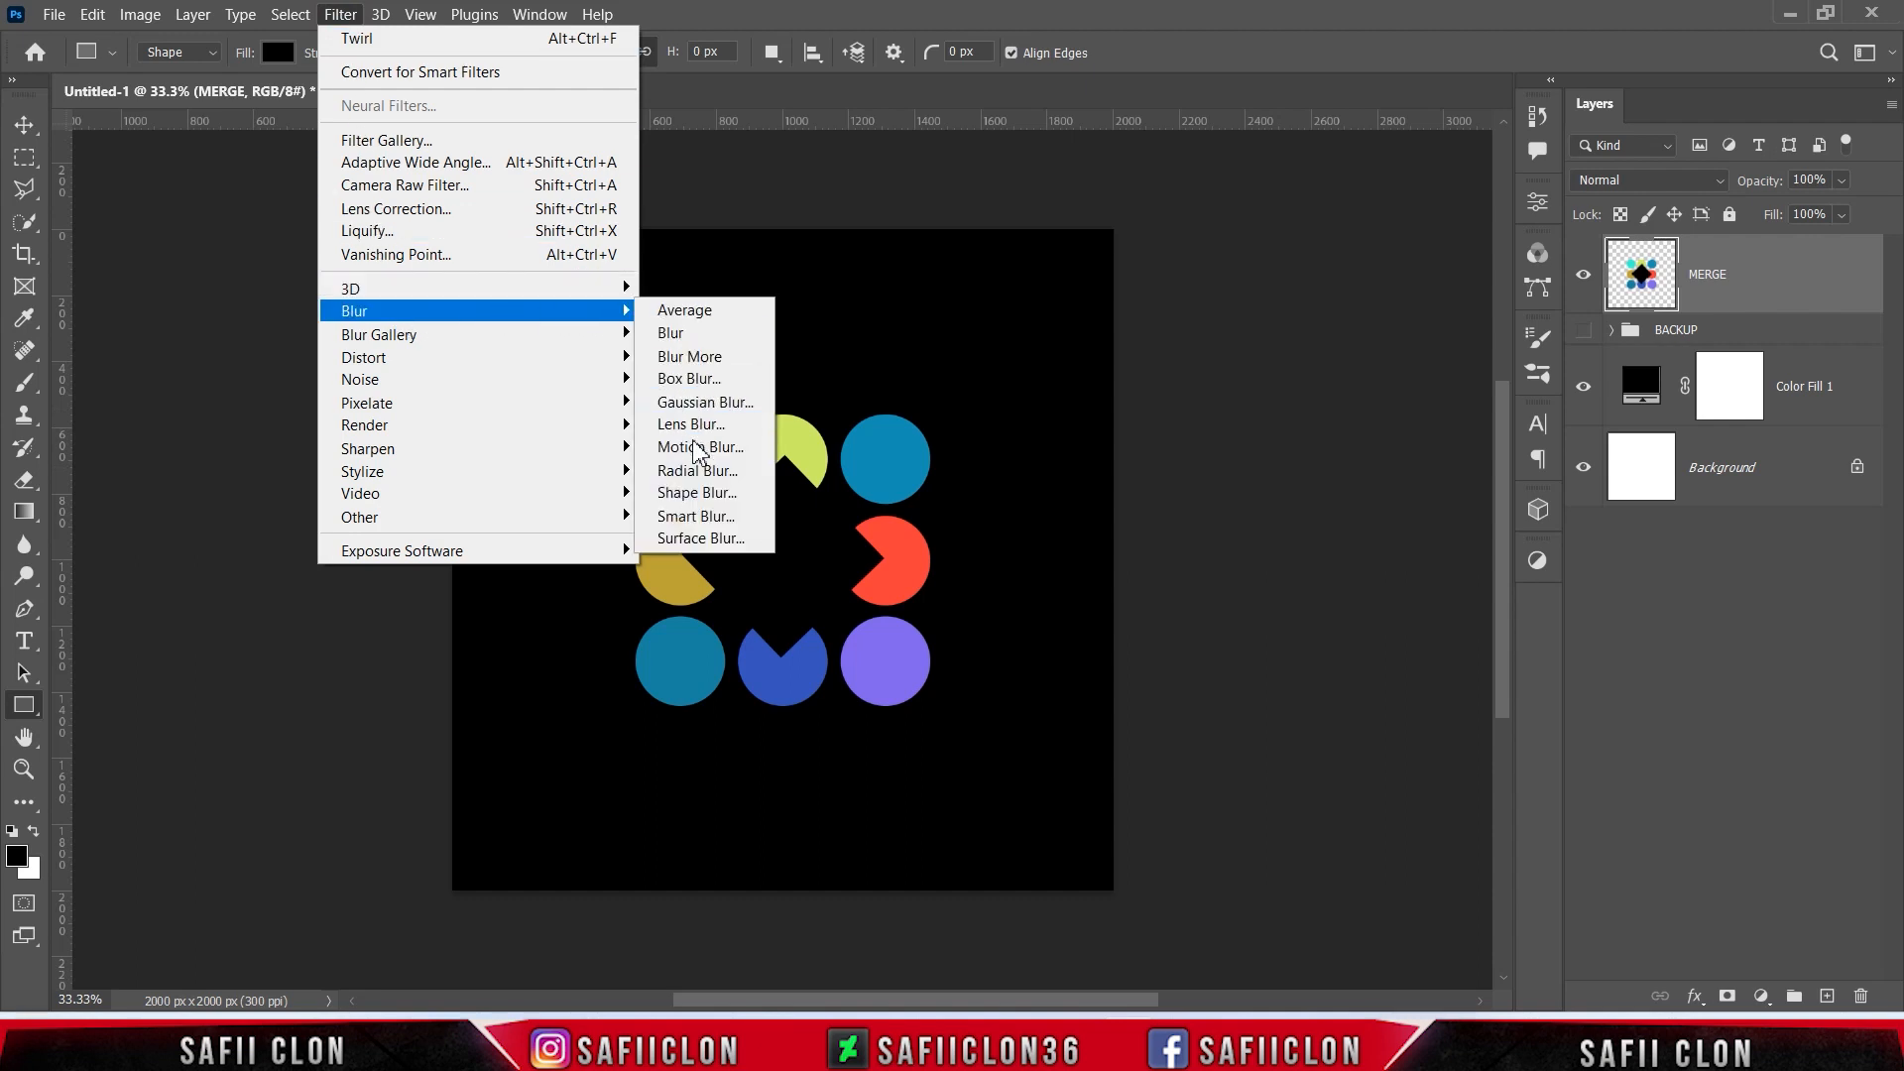
left_click(700, 471)
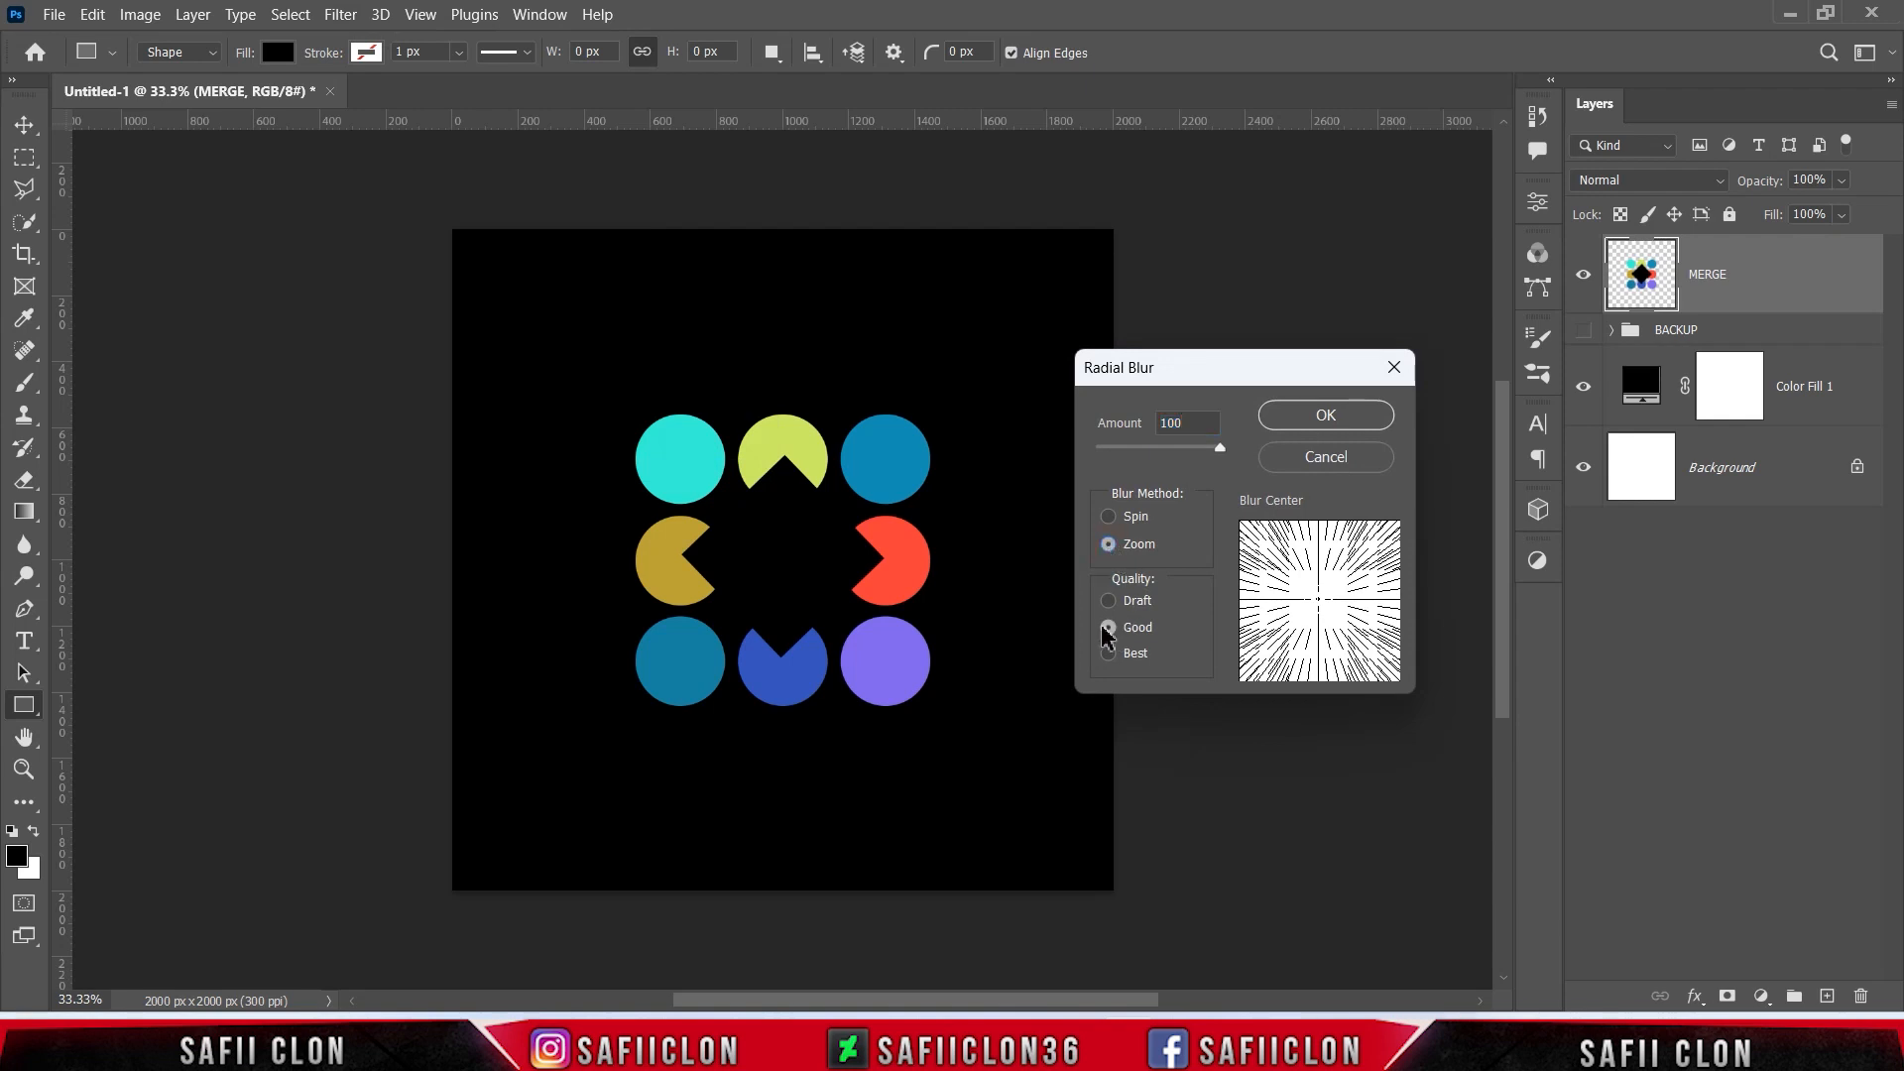
mouse_move(1217, 451)
left_mouse_down()
mouse_move(1115, 449)
mouse_move(1246, 451)
left_mouse_up()
left_click(1324, 422)
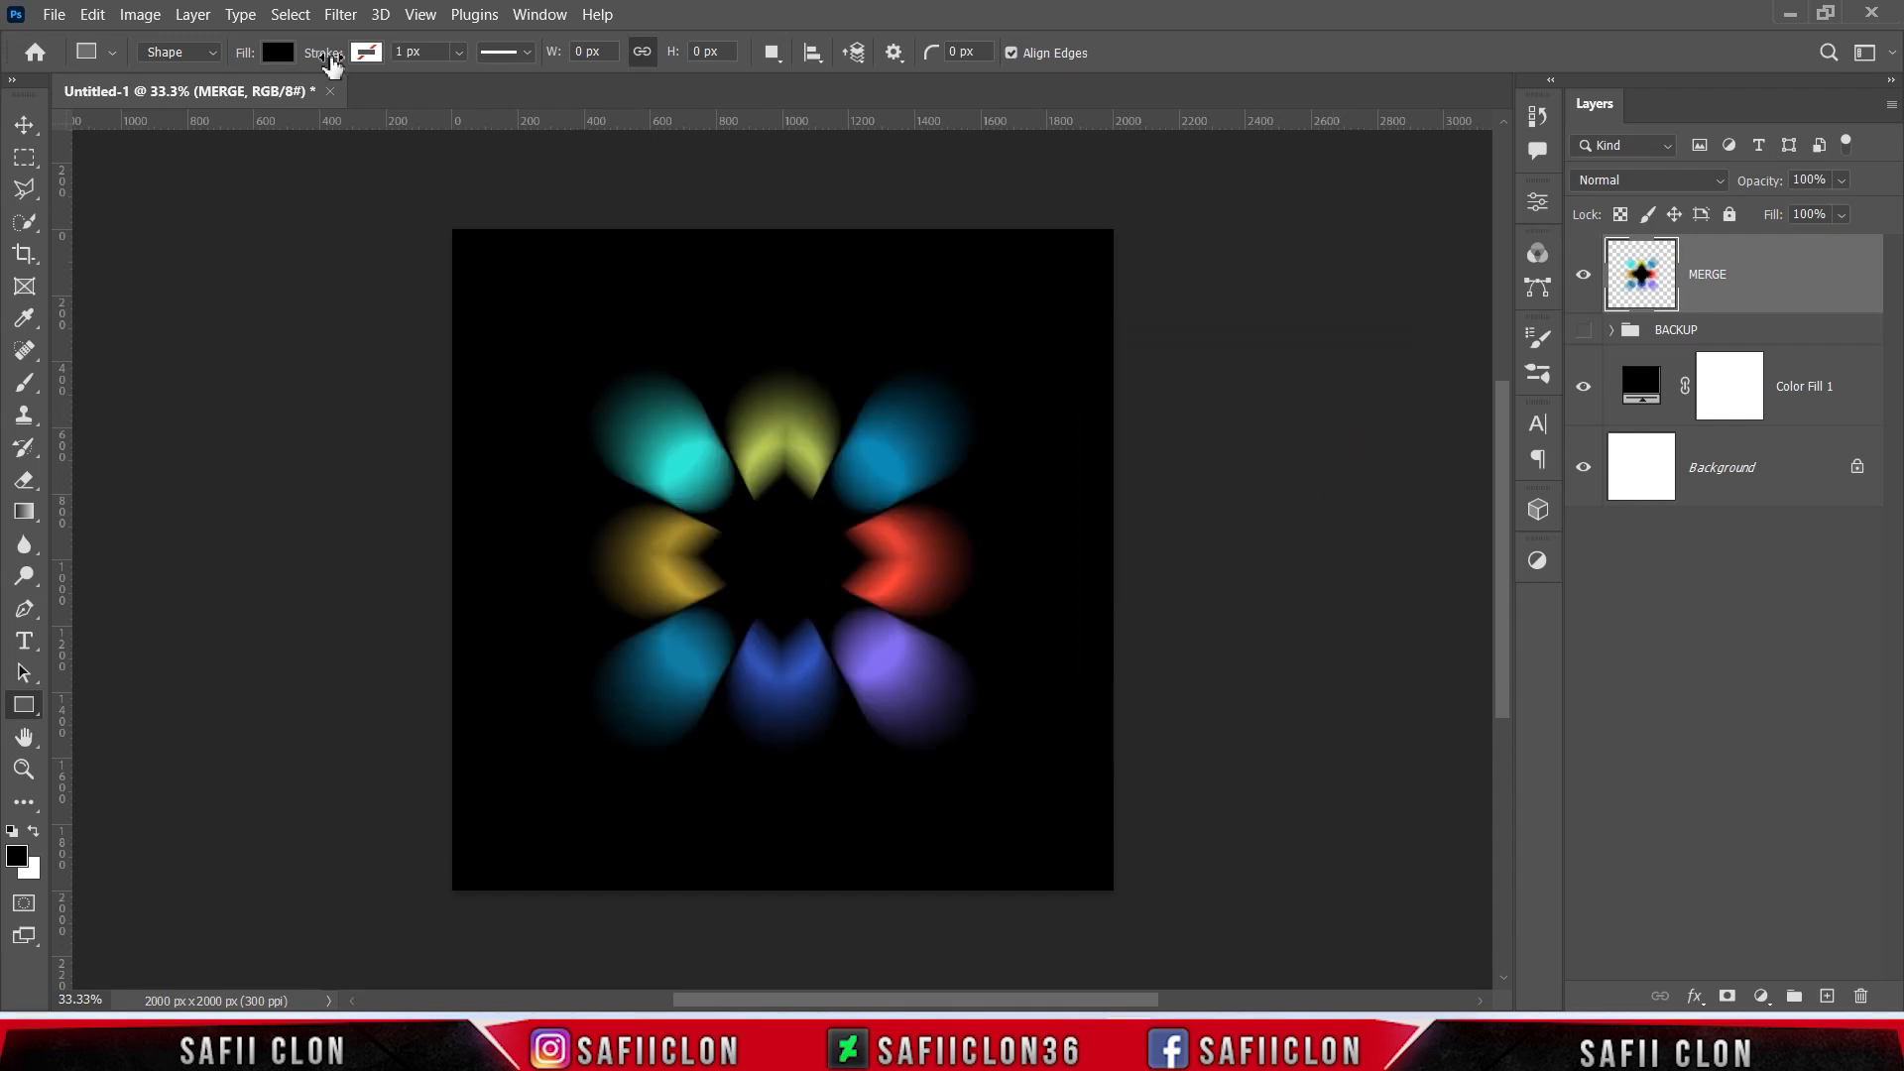
Step: Apply a Twirl filter with an angle of 665° to the blurred MERGE layer
left_click(340, 13)
mouse_move(466, 374)
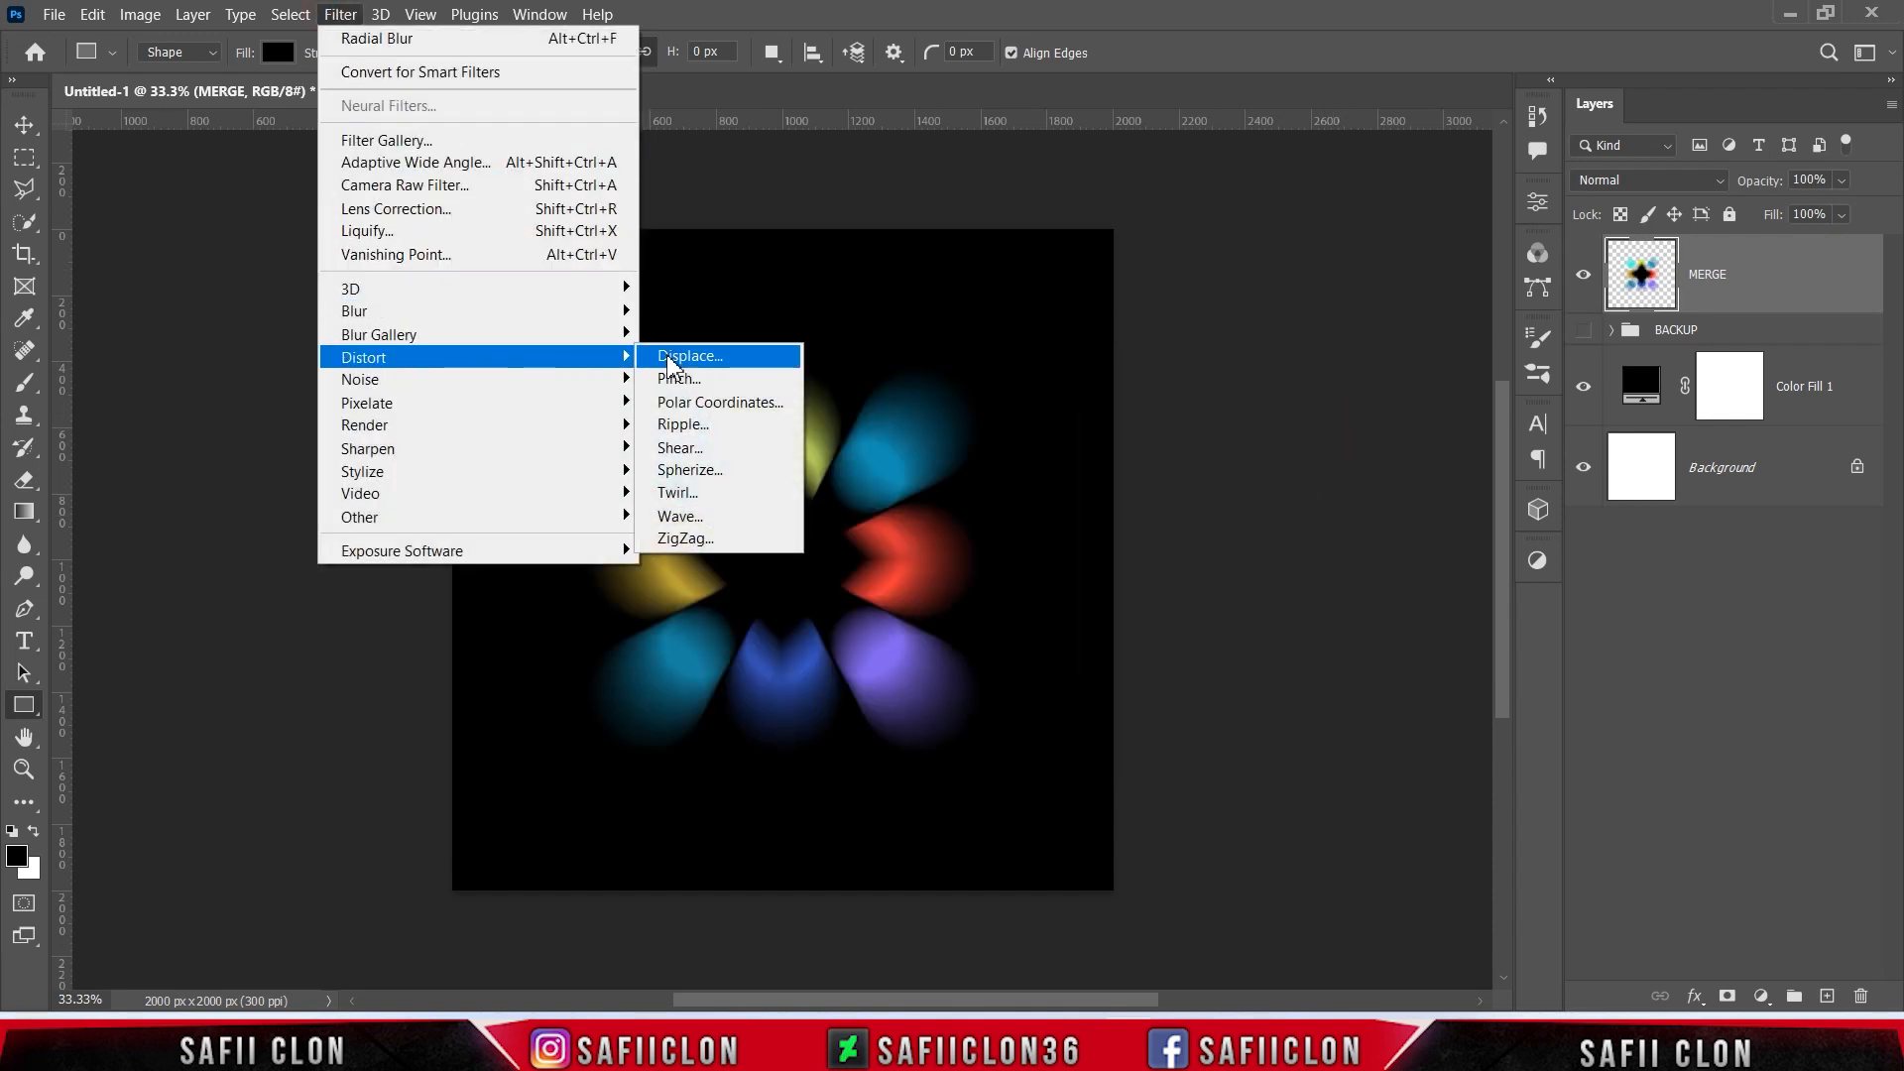
left_click(724, 504)
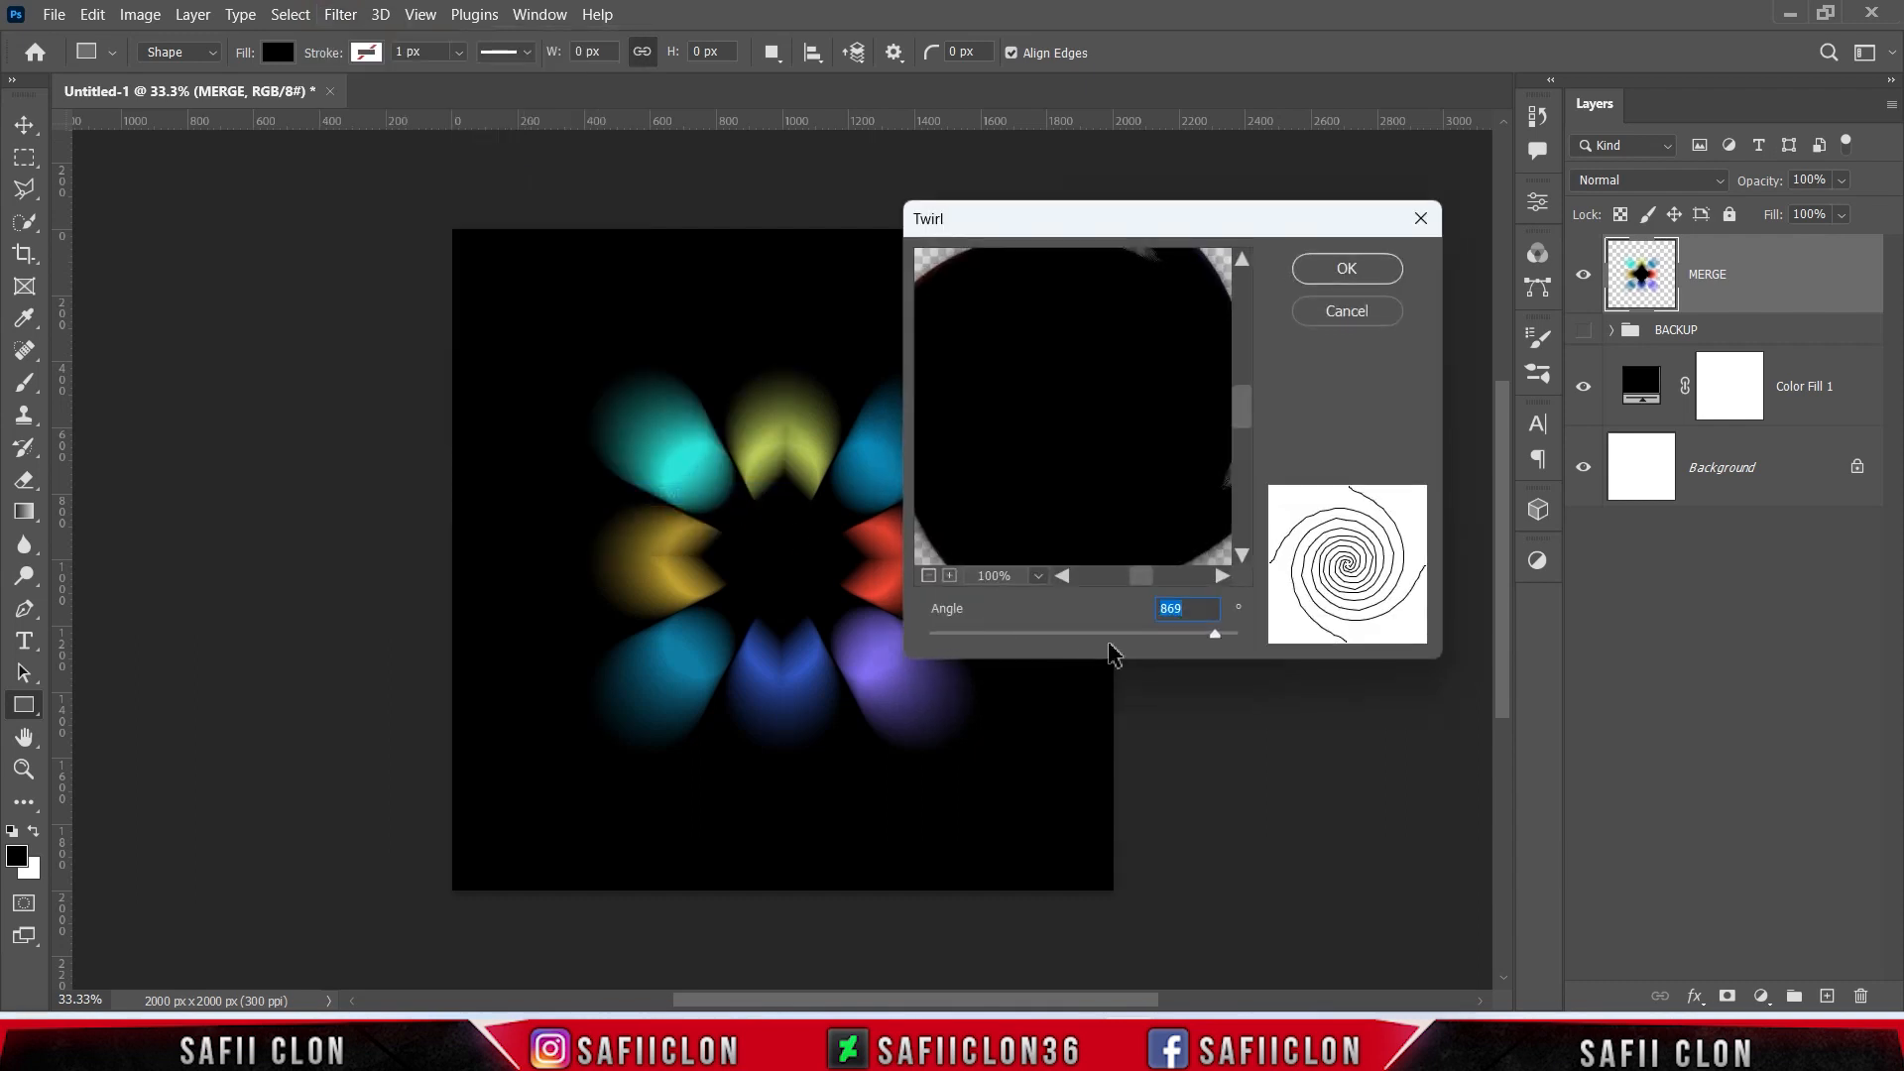
left_click_drag(1225, 644, 1202, 643)
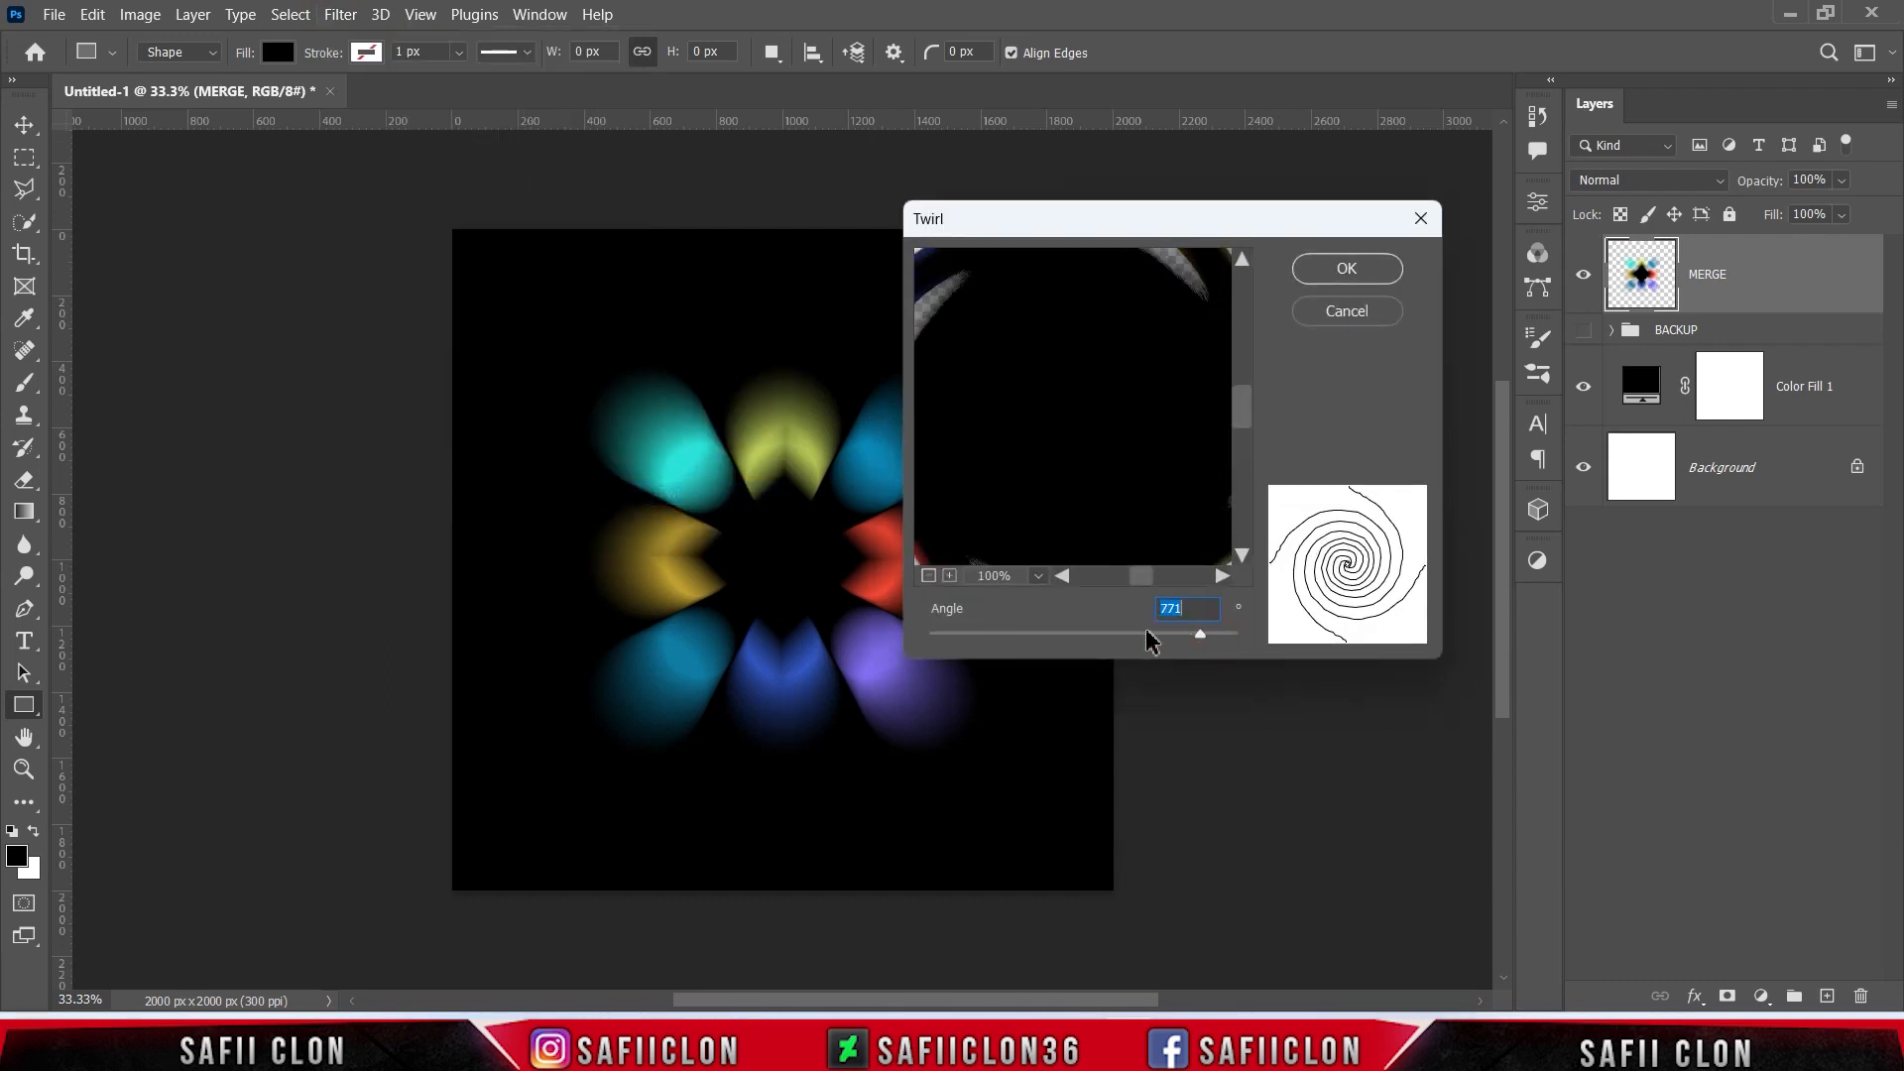
left_click(929, 577)
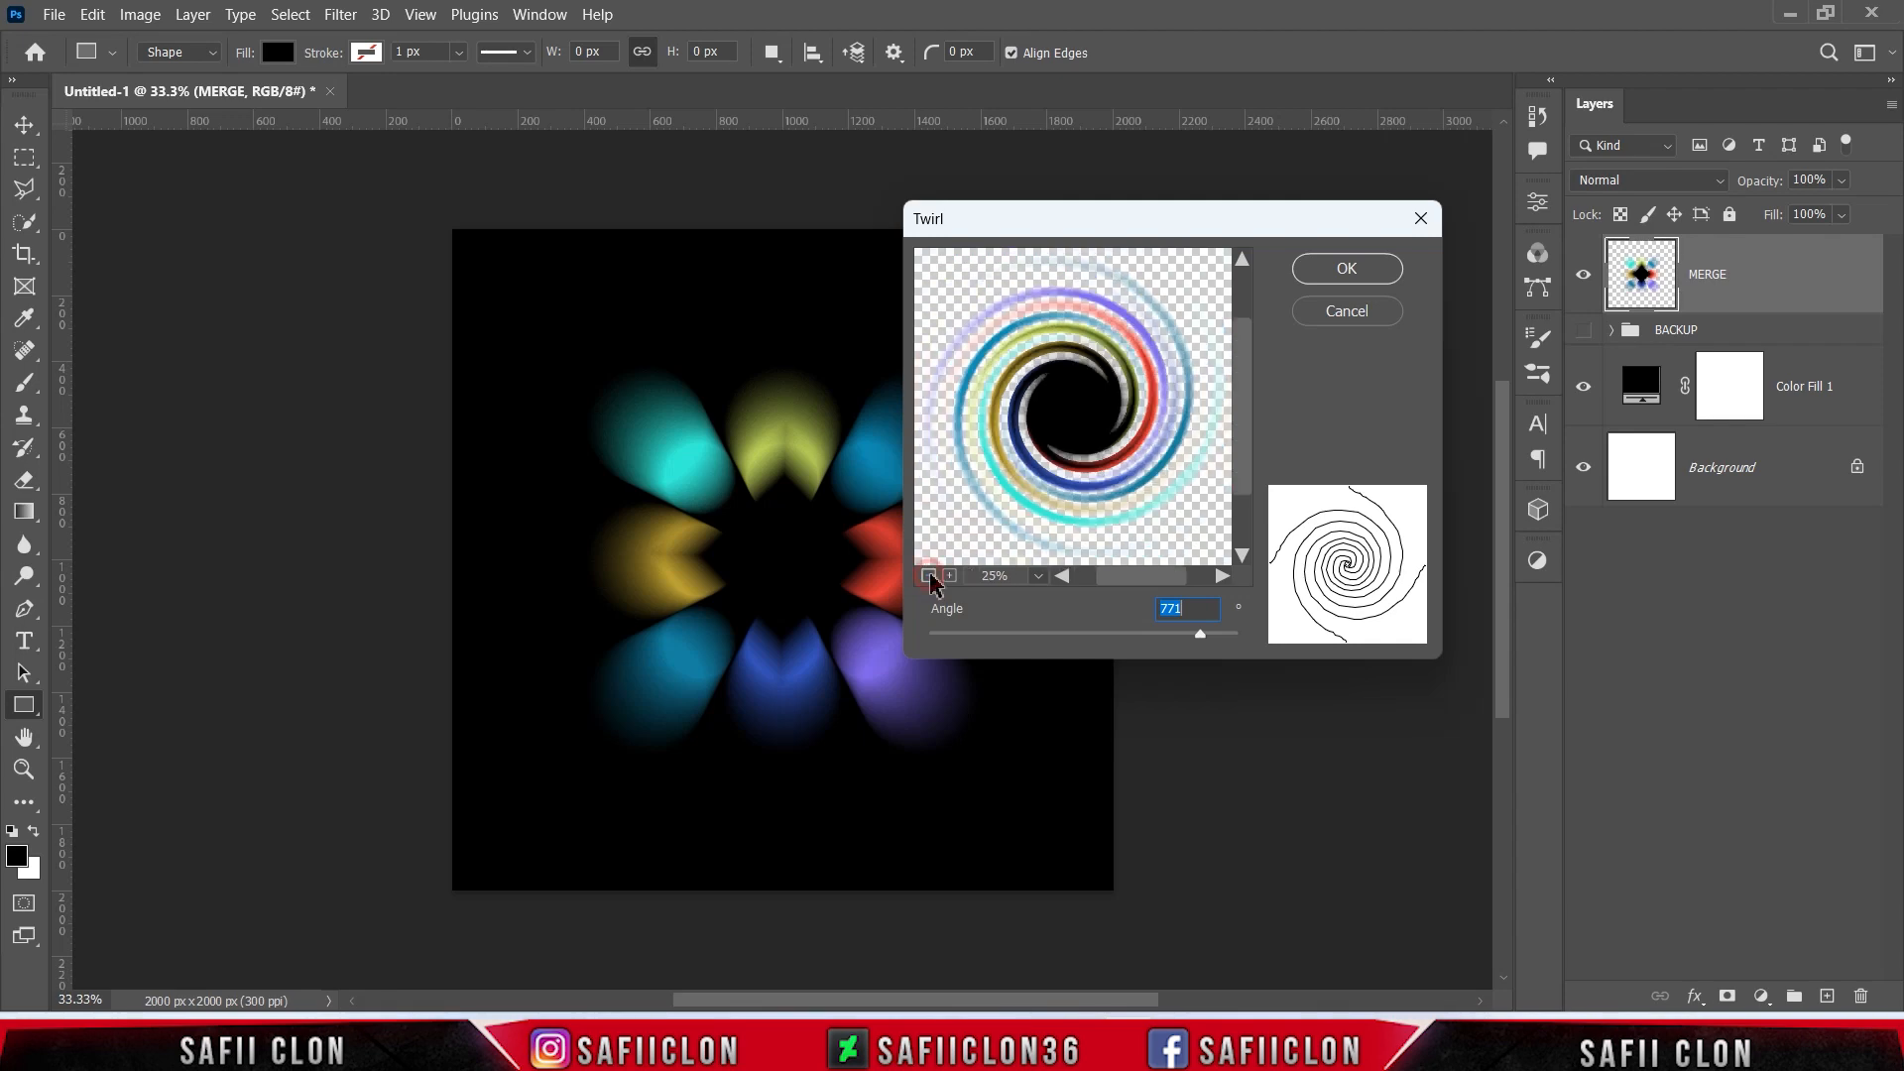
mouse_move(1202, 646)
left_mouse_down()
mouse_move(1067, 640)
mouse_move(1189, 652)
left_mouse_up()
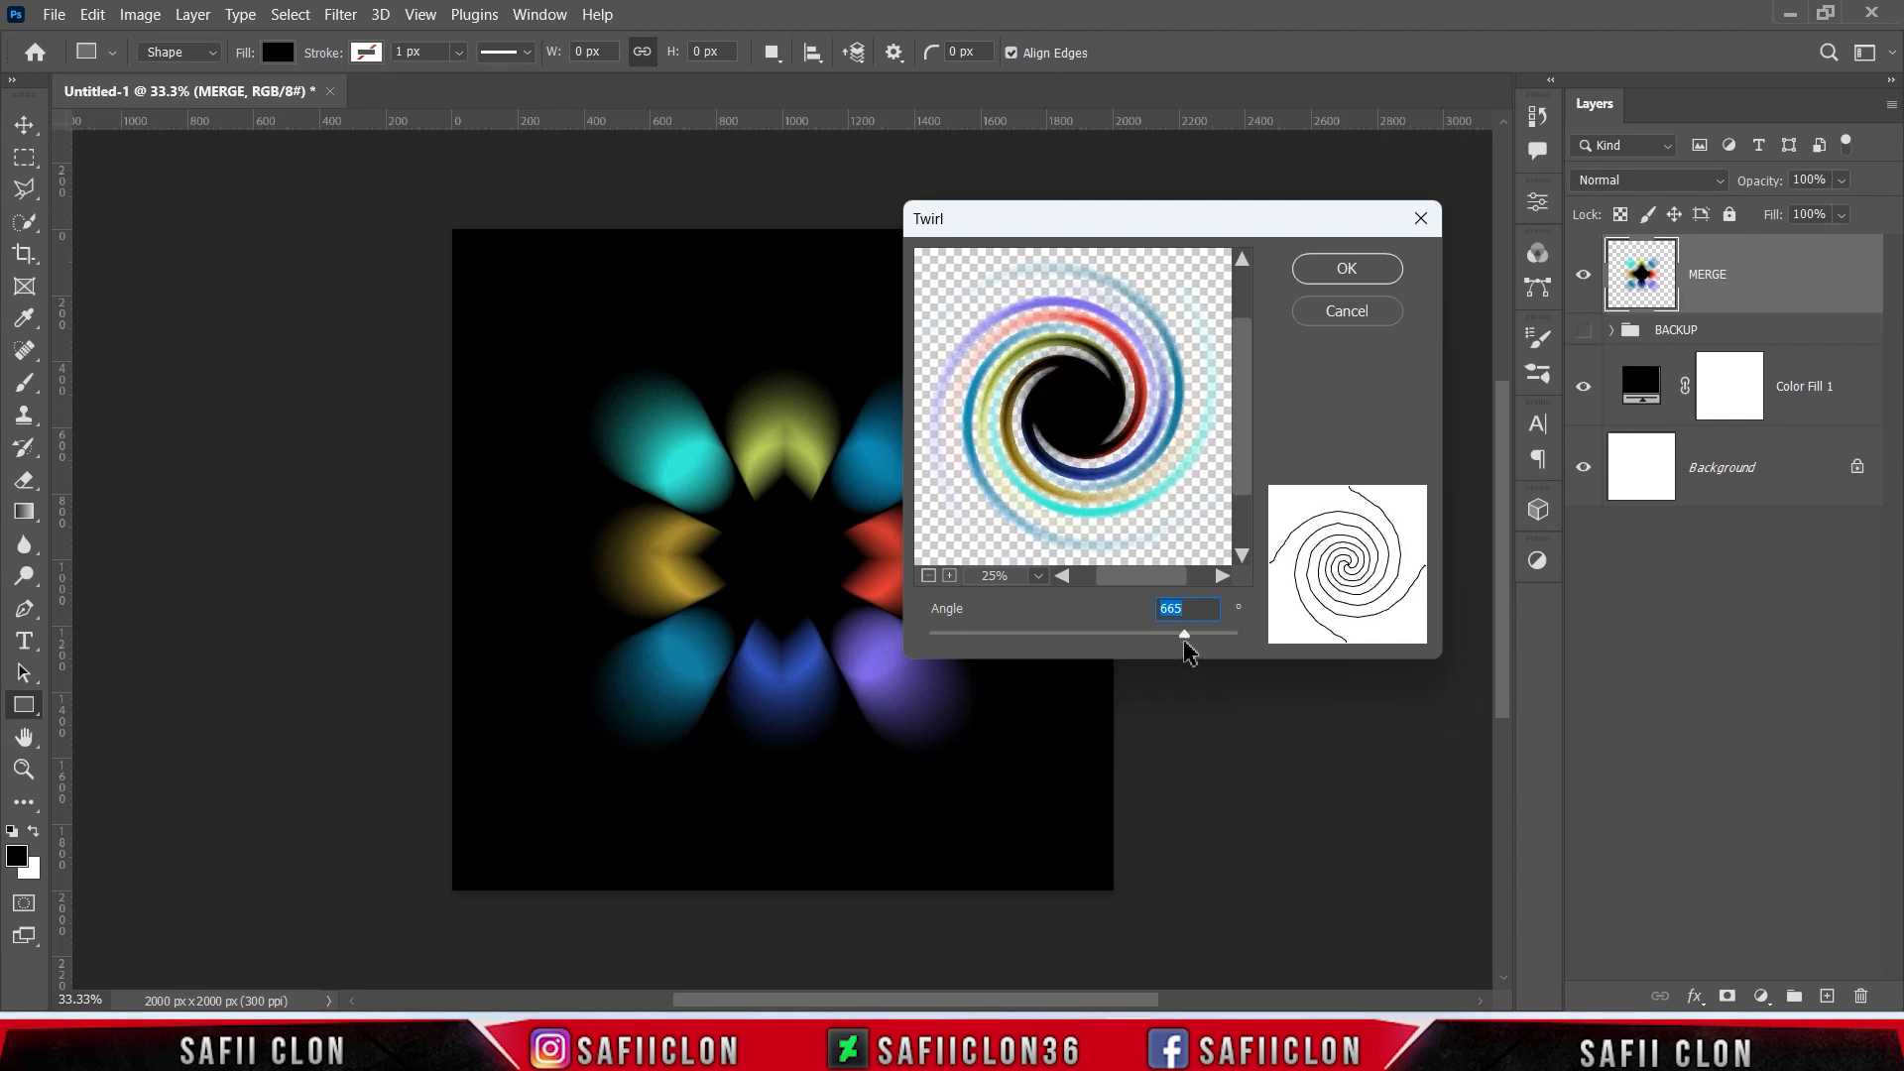
left_click(1345, 269)
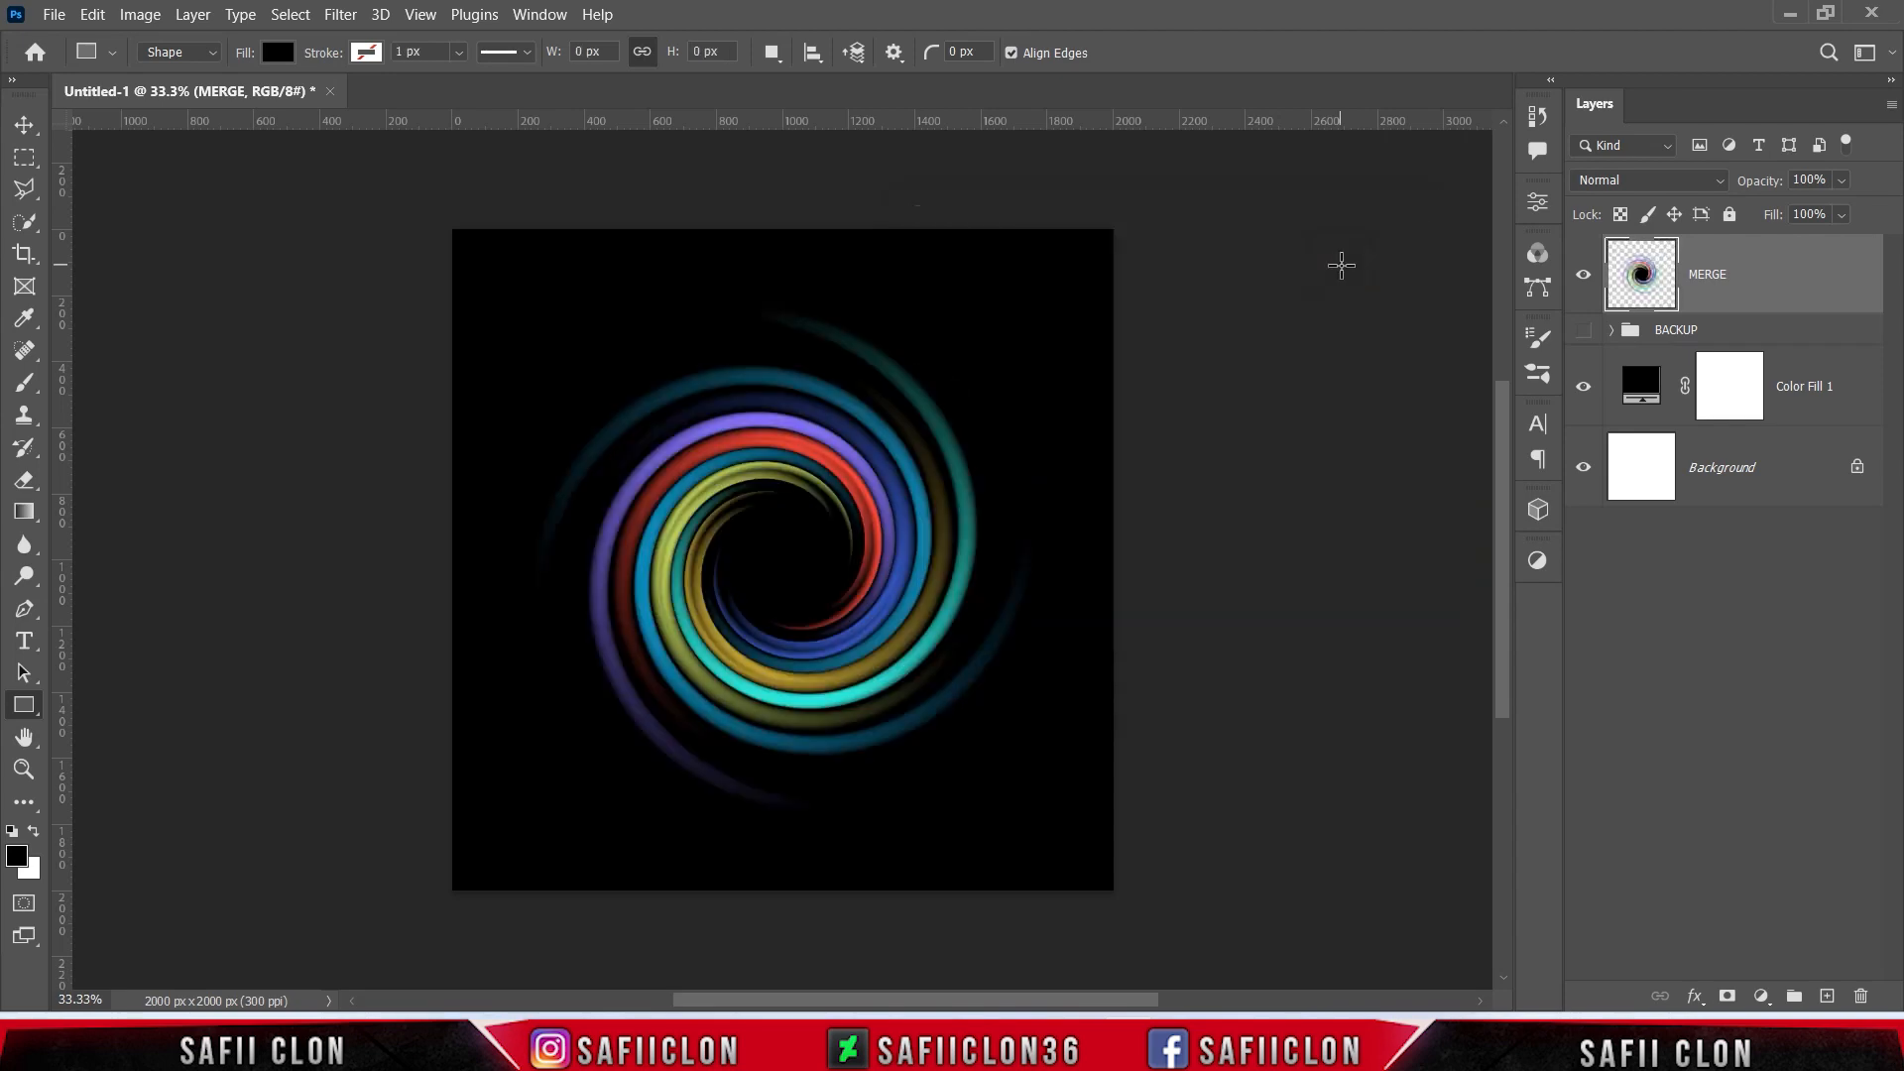
Step: Free-transform the spiral, narrowing and skewing it and pulling its corners outward into a slanted ellipse
key("ctrl+t")
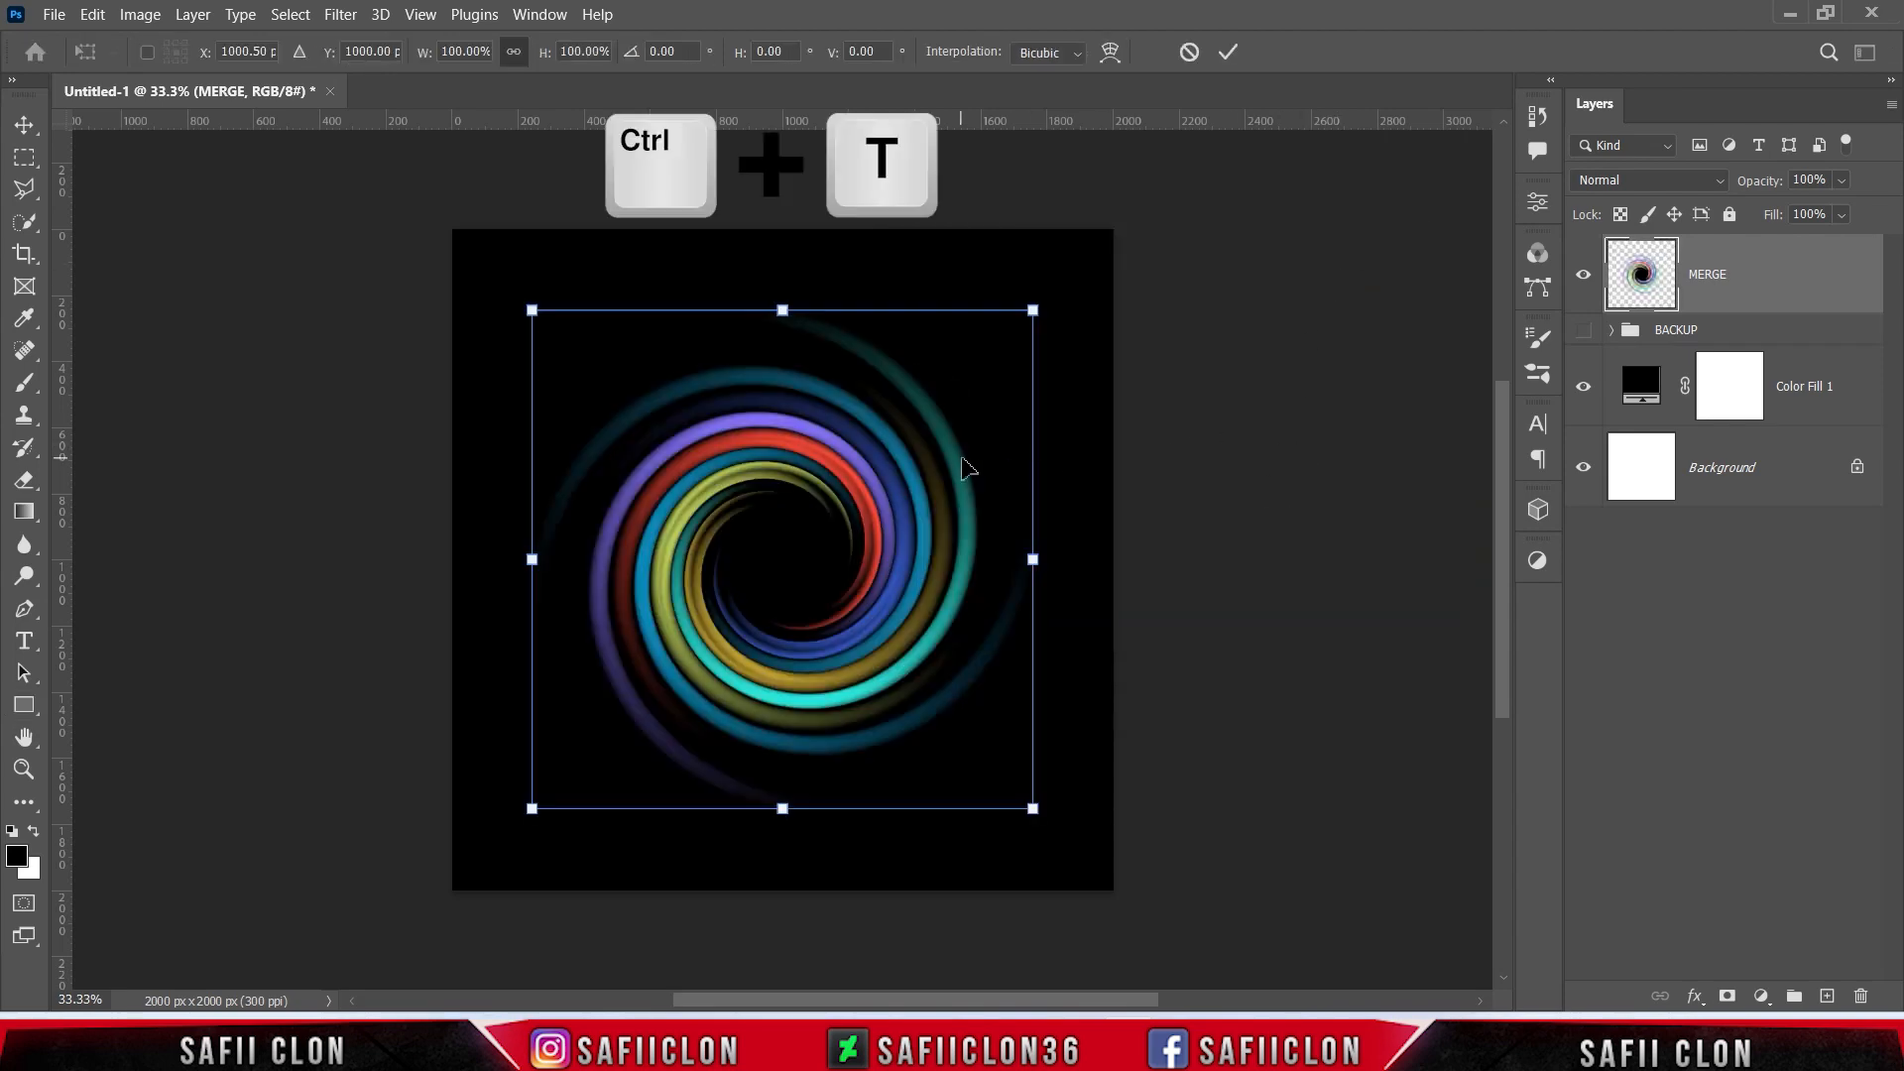
left_click_drag(1034, 562, 986, 560)
left_click_drag(765, 324, 849, 321)
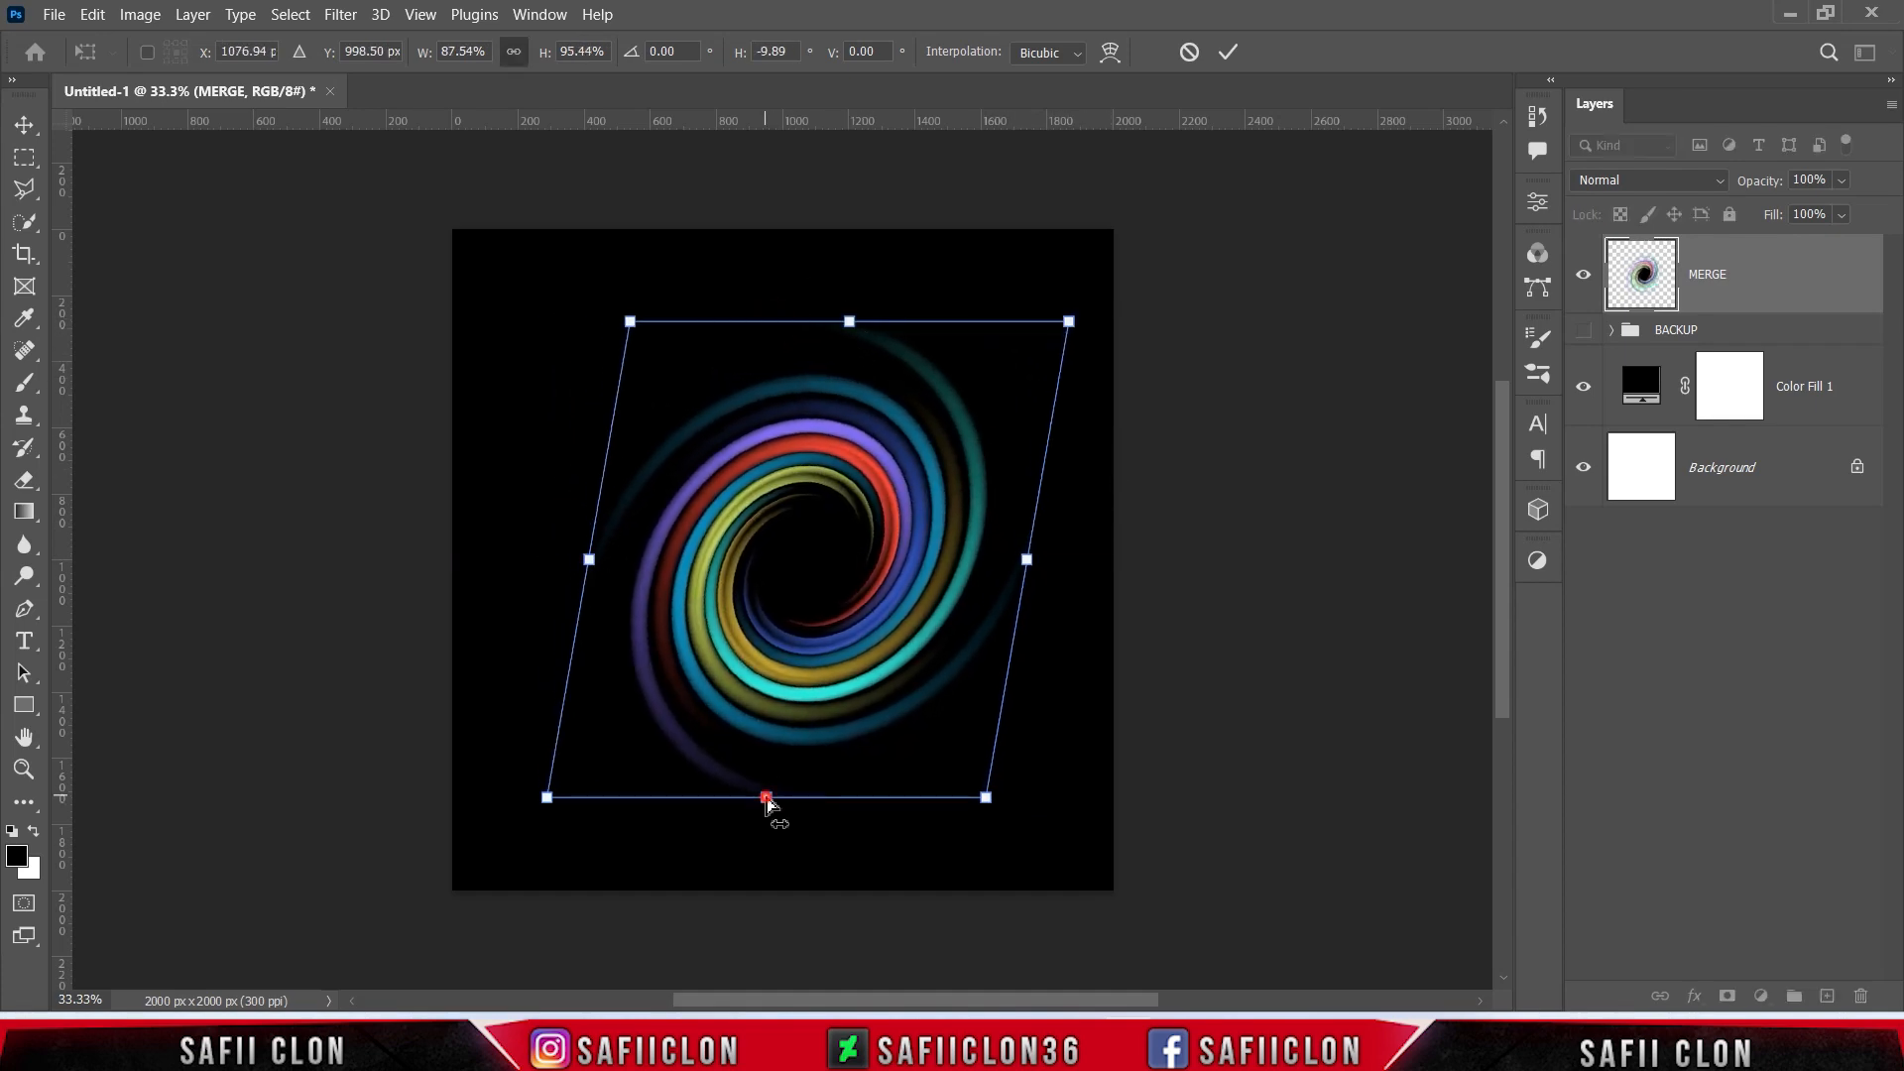
left_click_drag(767, 800, 695, 794)
left_click_drag(1069, 323, 1035, 257)
left_click_drag(919, 794, 835, 722)
left_click_drag(476, 792, 486, 702)
left_click_drag(835, 729, 730, 850)
mouse_move(630, 320)
left_mouse_down()
mouse_move(704, 380)
mouse_move(794, 264)
mouse_move(615, 281)
mouse_move(646, 308)
left_mouse_up()
left_click_drag(485, 688, 460, 719)
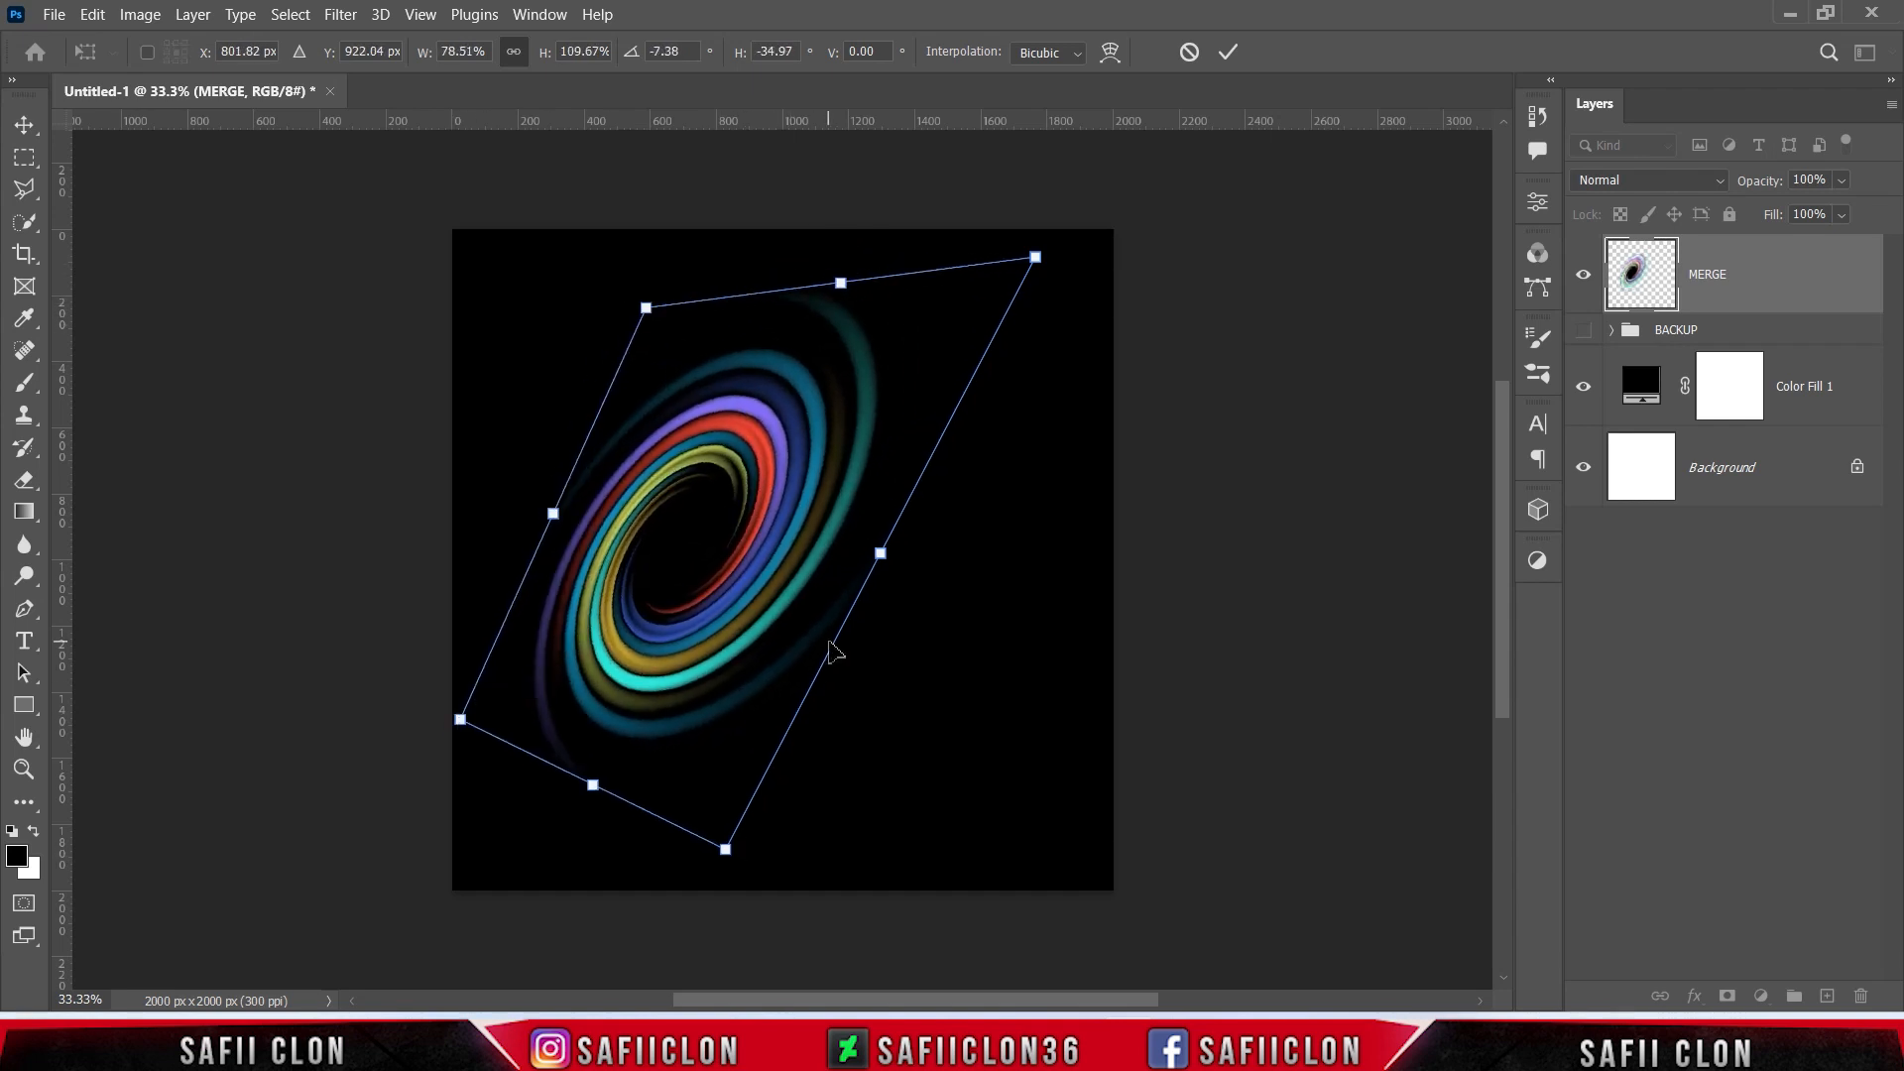
Step: Enlarge the slanted spiral, adjust its corners further and centre it on the canvas at 1000, 1000 px
left_click_drag(824, 667, 858, 666)
left_click_drag(1067, 255, 1104, 226)
left_click_drag(896, 515, 972, 575)
left_click_drag(645, 837, 592, 893)
left_click_drag(727, 720, 742, 690)
left_click_drag(1020, 624, 1011, 651)
left_click_drag(1193, 259, 1242, 242)
left_click_drag(1094, 569, 1088, 589)
left_click(1226, 51)
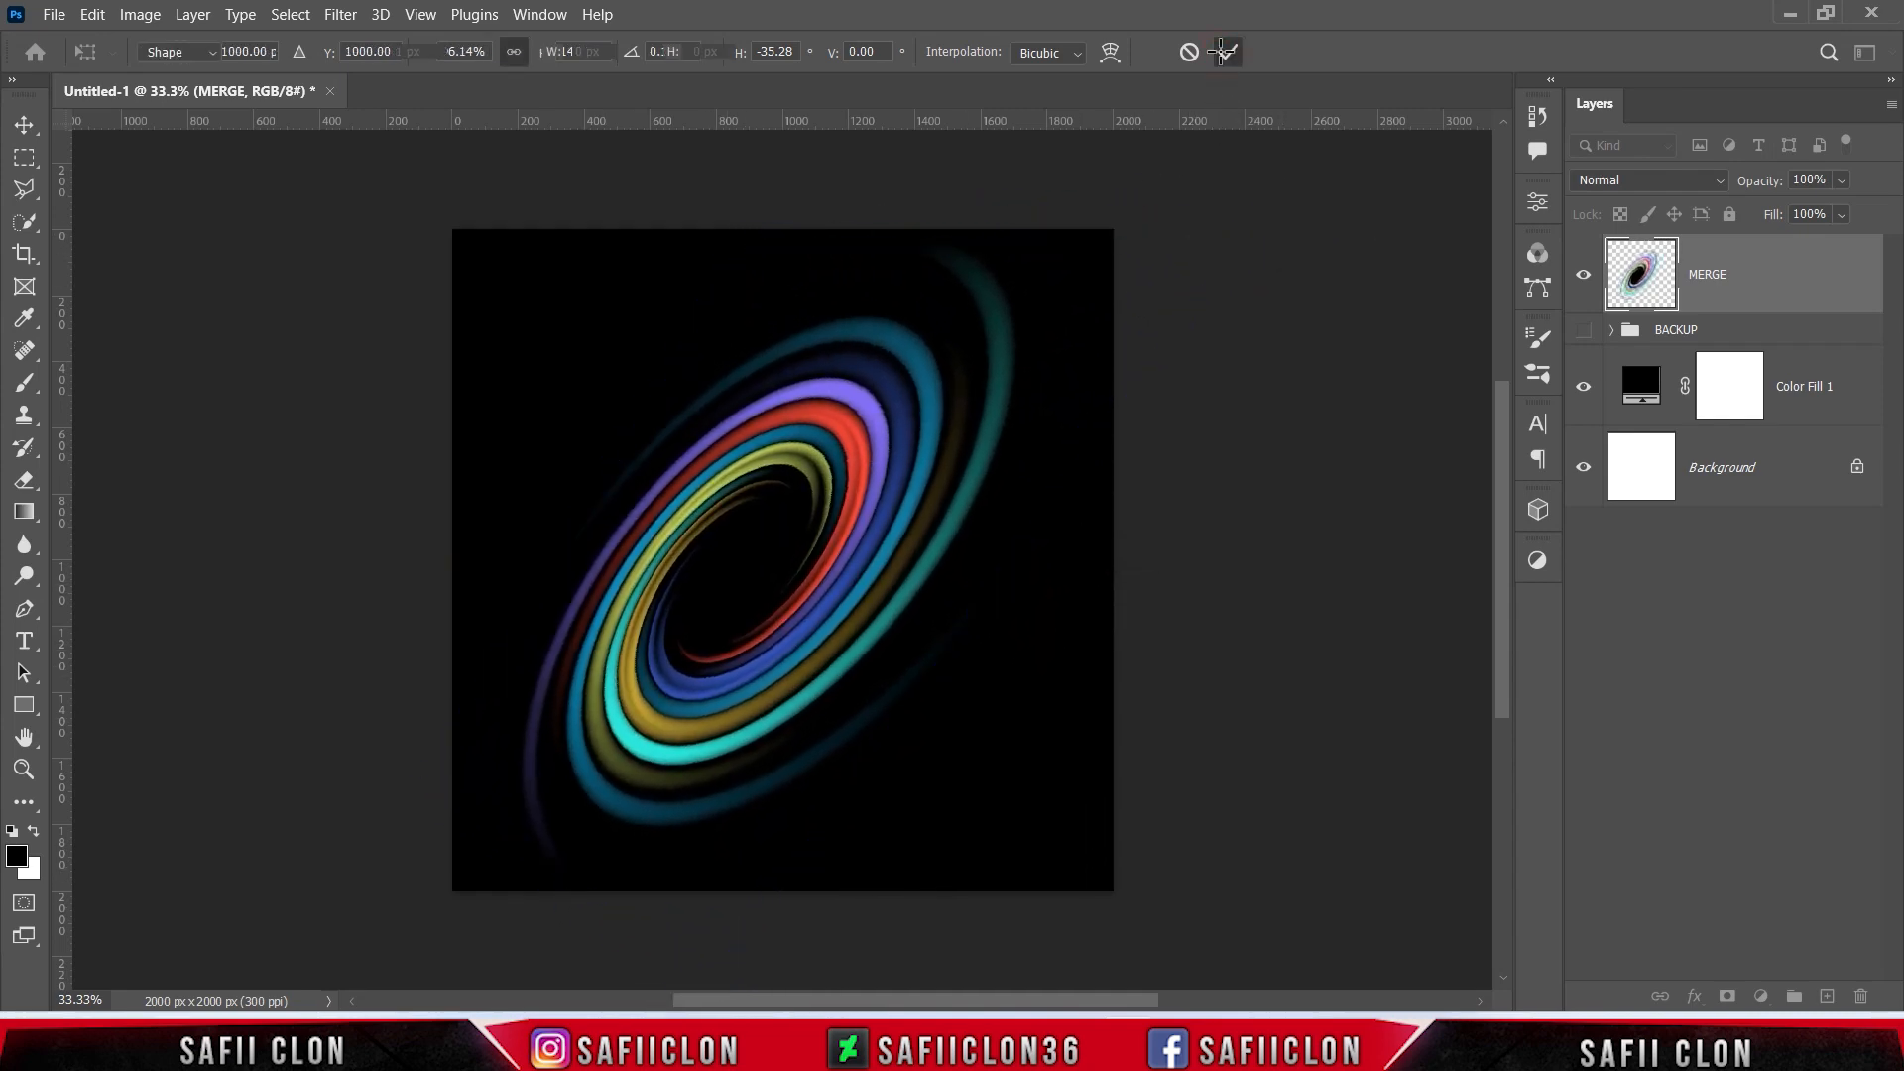
Step: Open the globe image pngwing.com(3).png and copy its layer into the Untitled-1 document
left_click(54, 14)
left_click(79, 61)
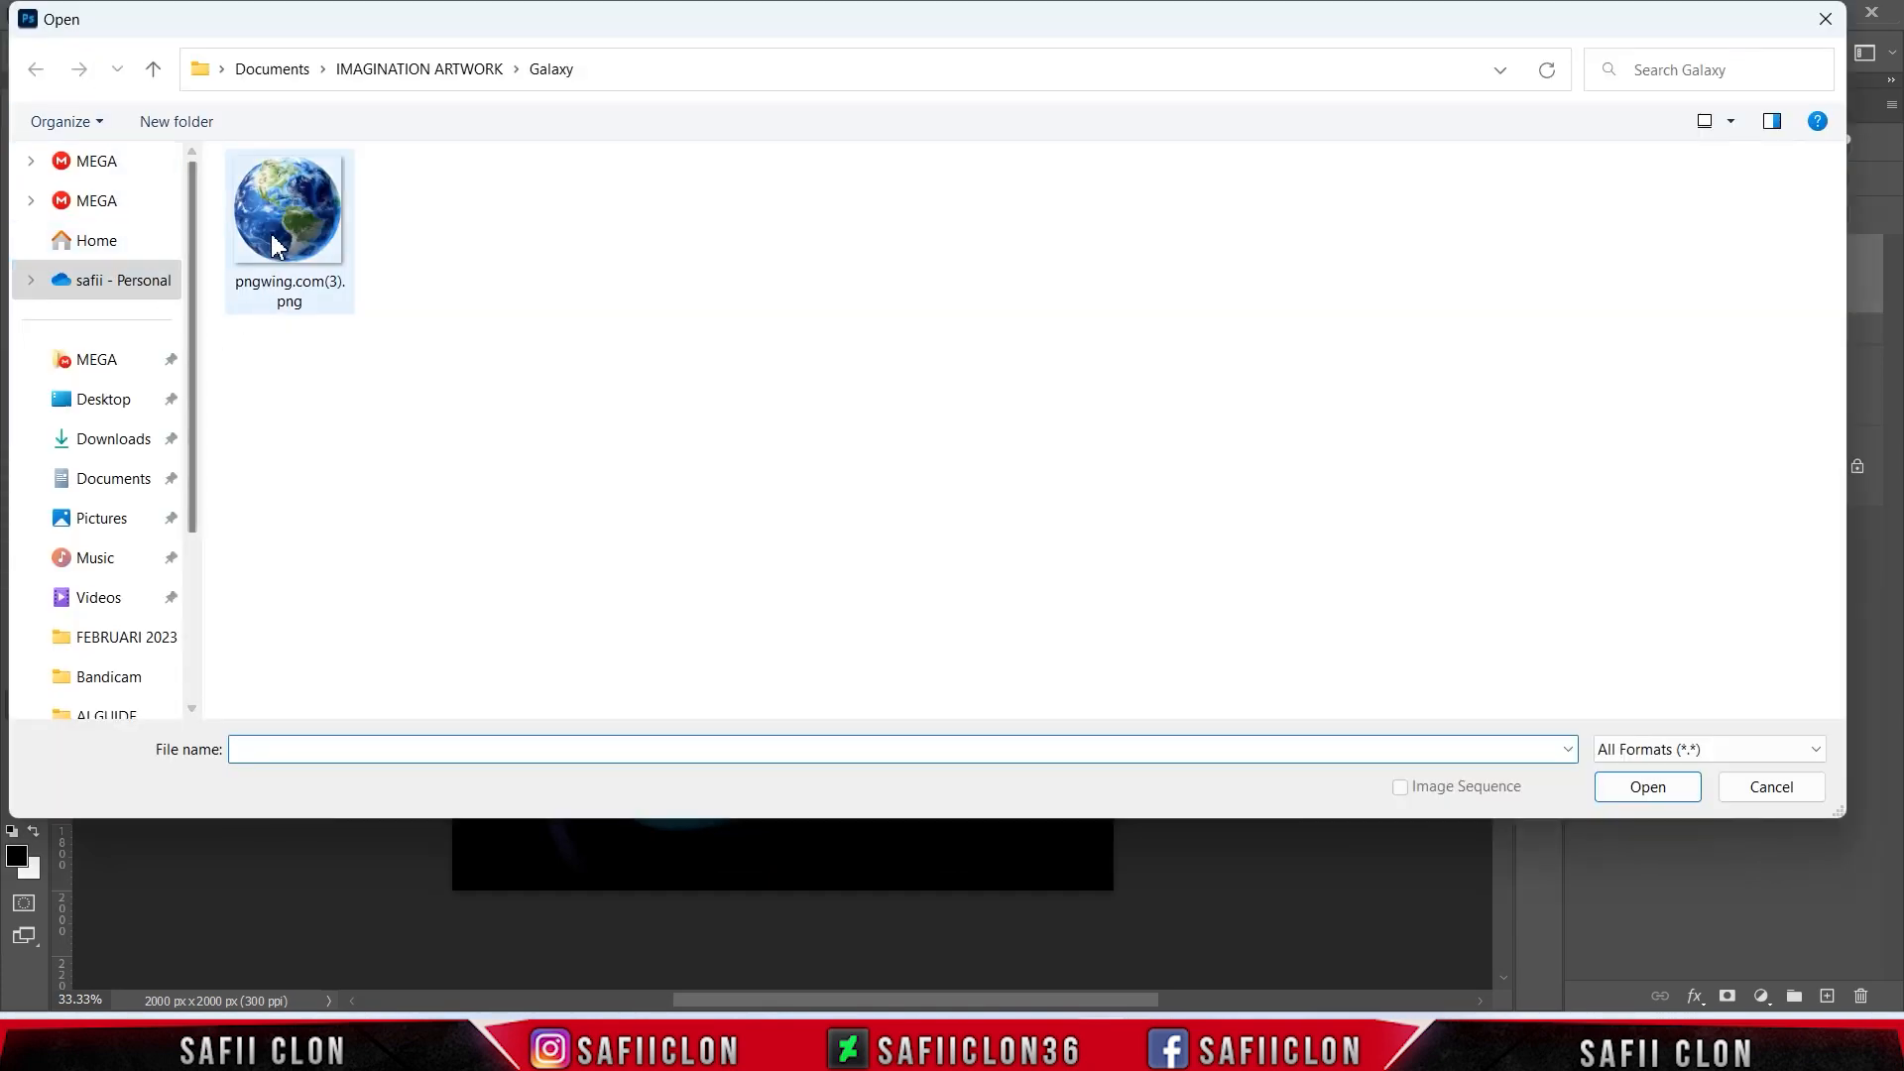
left_click(276, 246)
left_click(1646, 786)
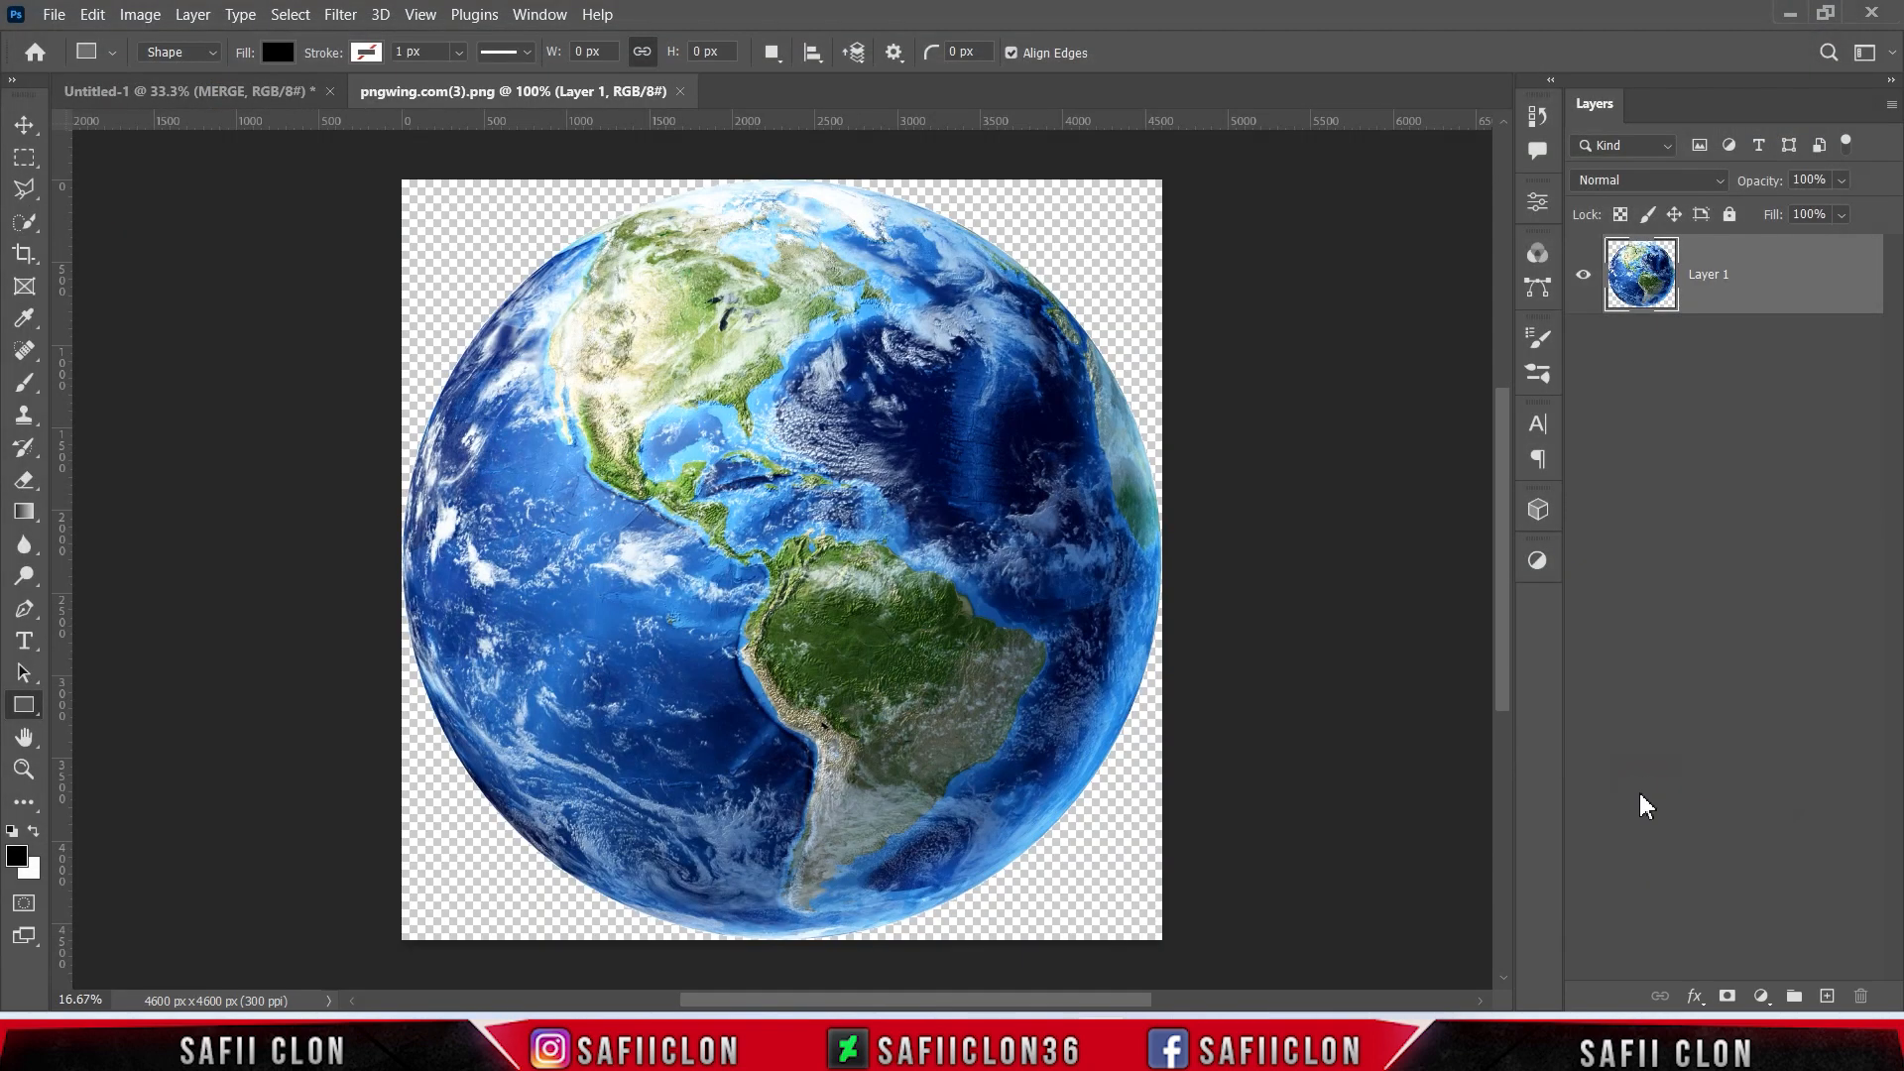
left_click_drag(1773, 284, 833, 501)
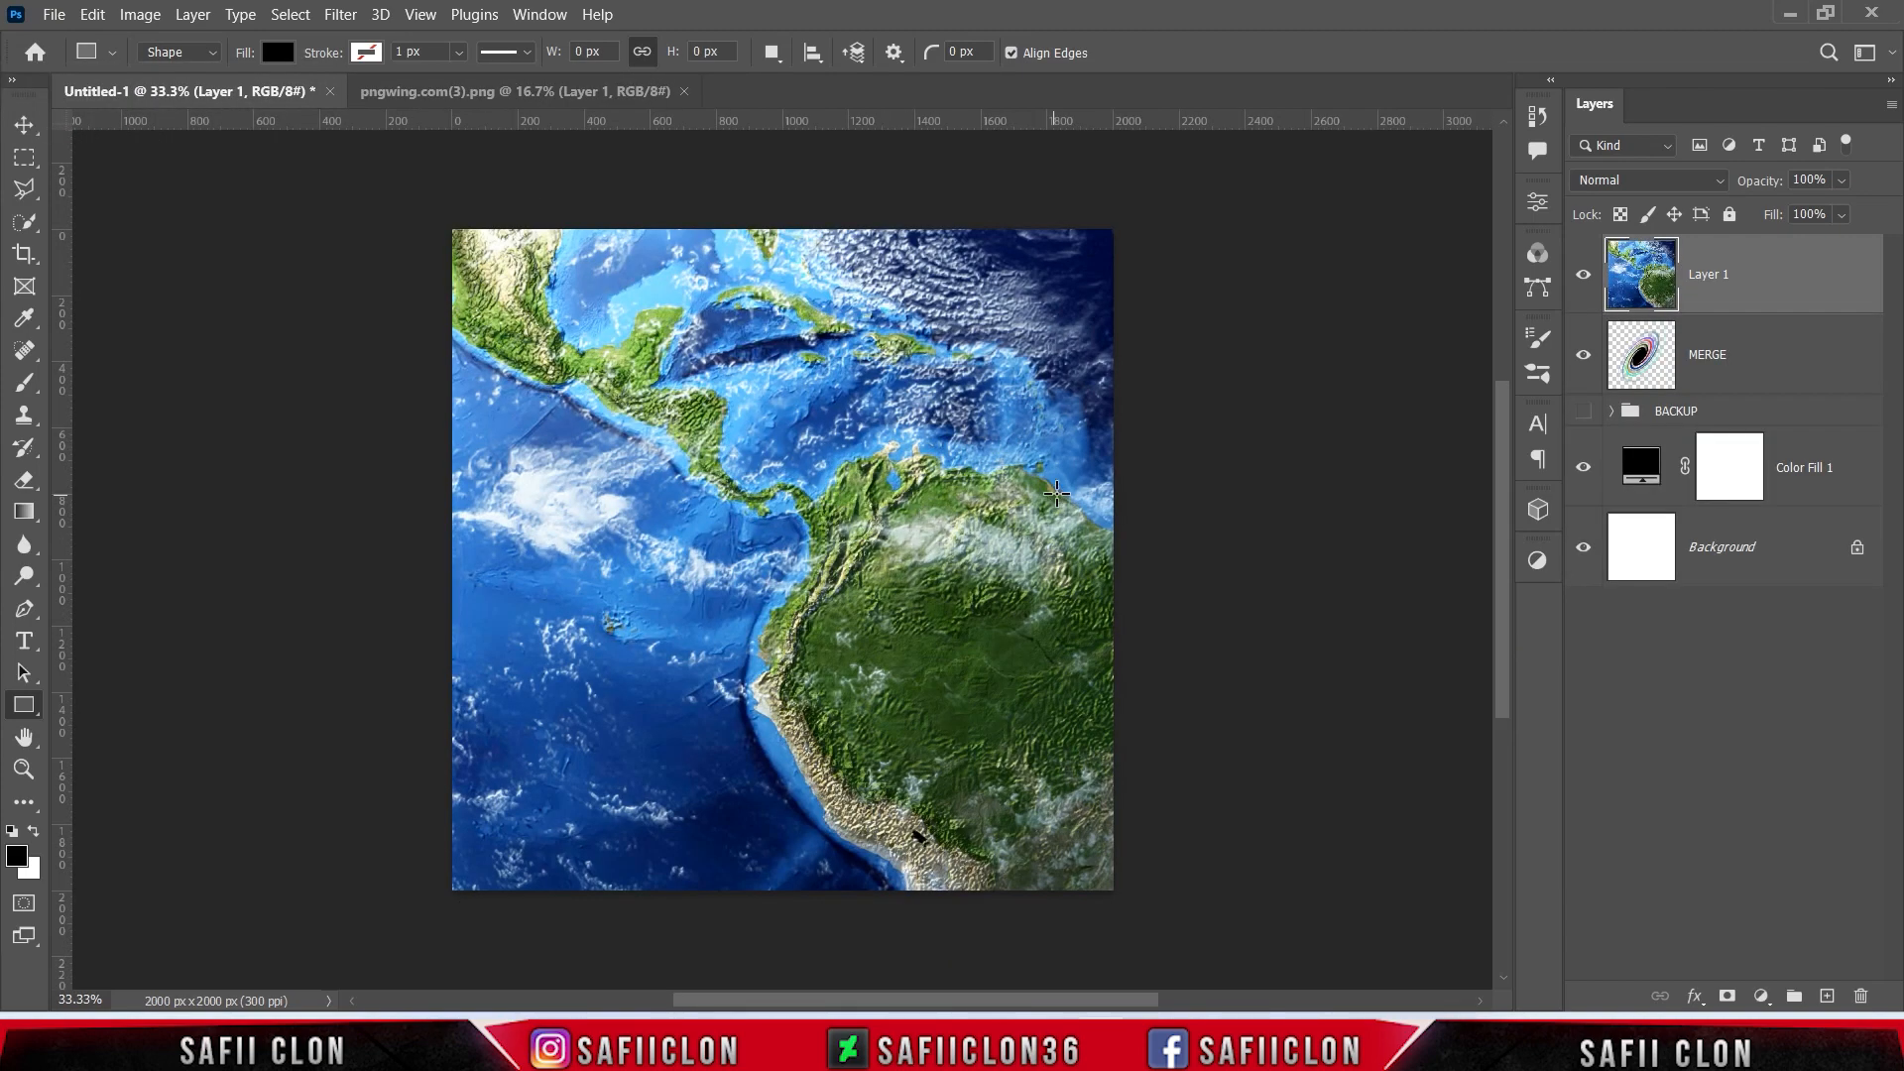
Step: Scale the globe to about 11% in the middle of the spiral, rotate it about 2° and move its layer below MERGE
key("ctrl+t")
left_click_drag(79, 491, 970, 496)
left_click_drag(1099, 538, 785, 599)
left_click_drag(879, 623, 882, 614)
left_click_drag(843, 502, 864, 500)
left_click_drag(781, 594, 797, 597)
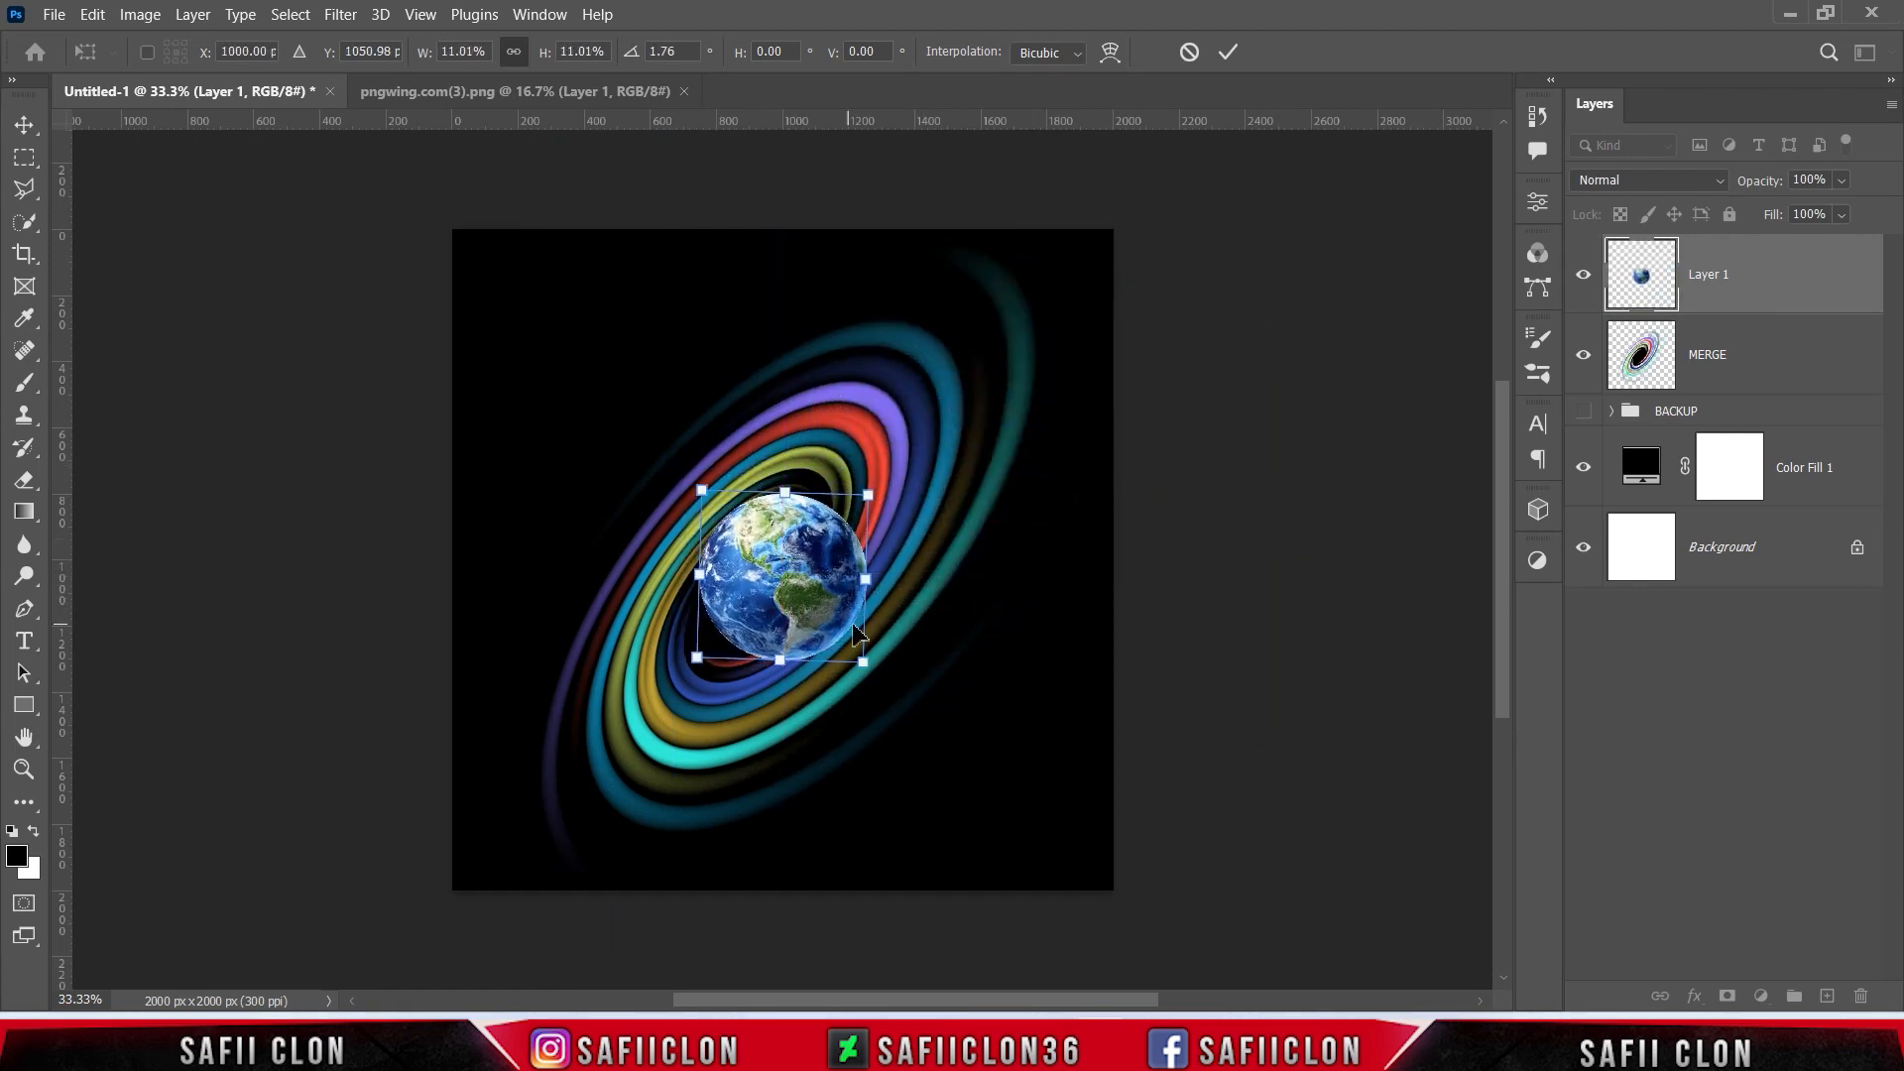
left_click(1229, 52)
key("u")
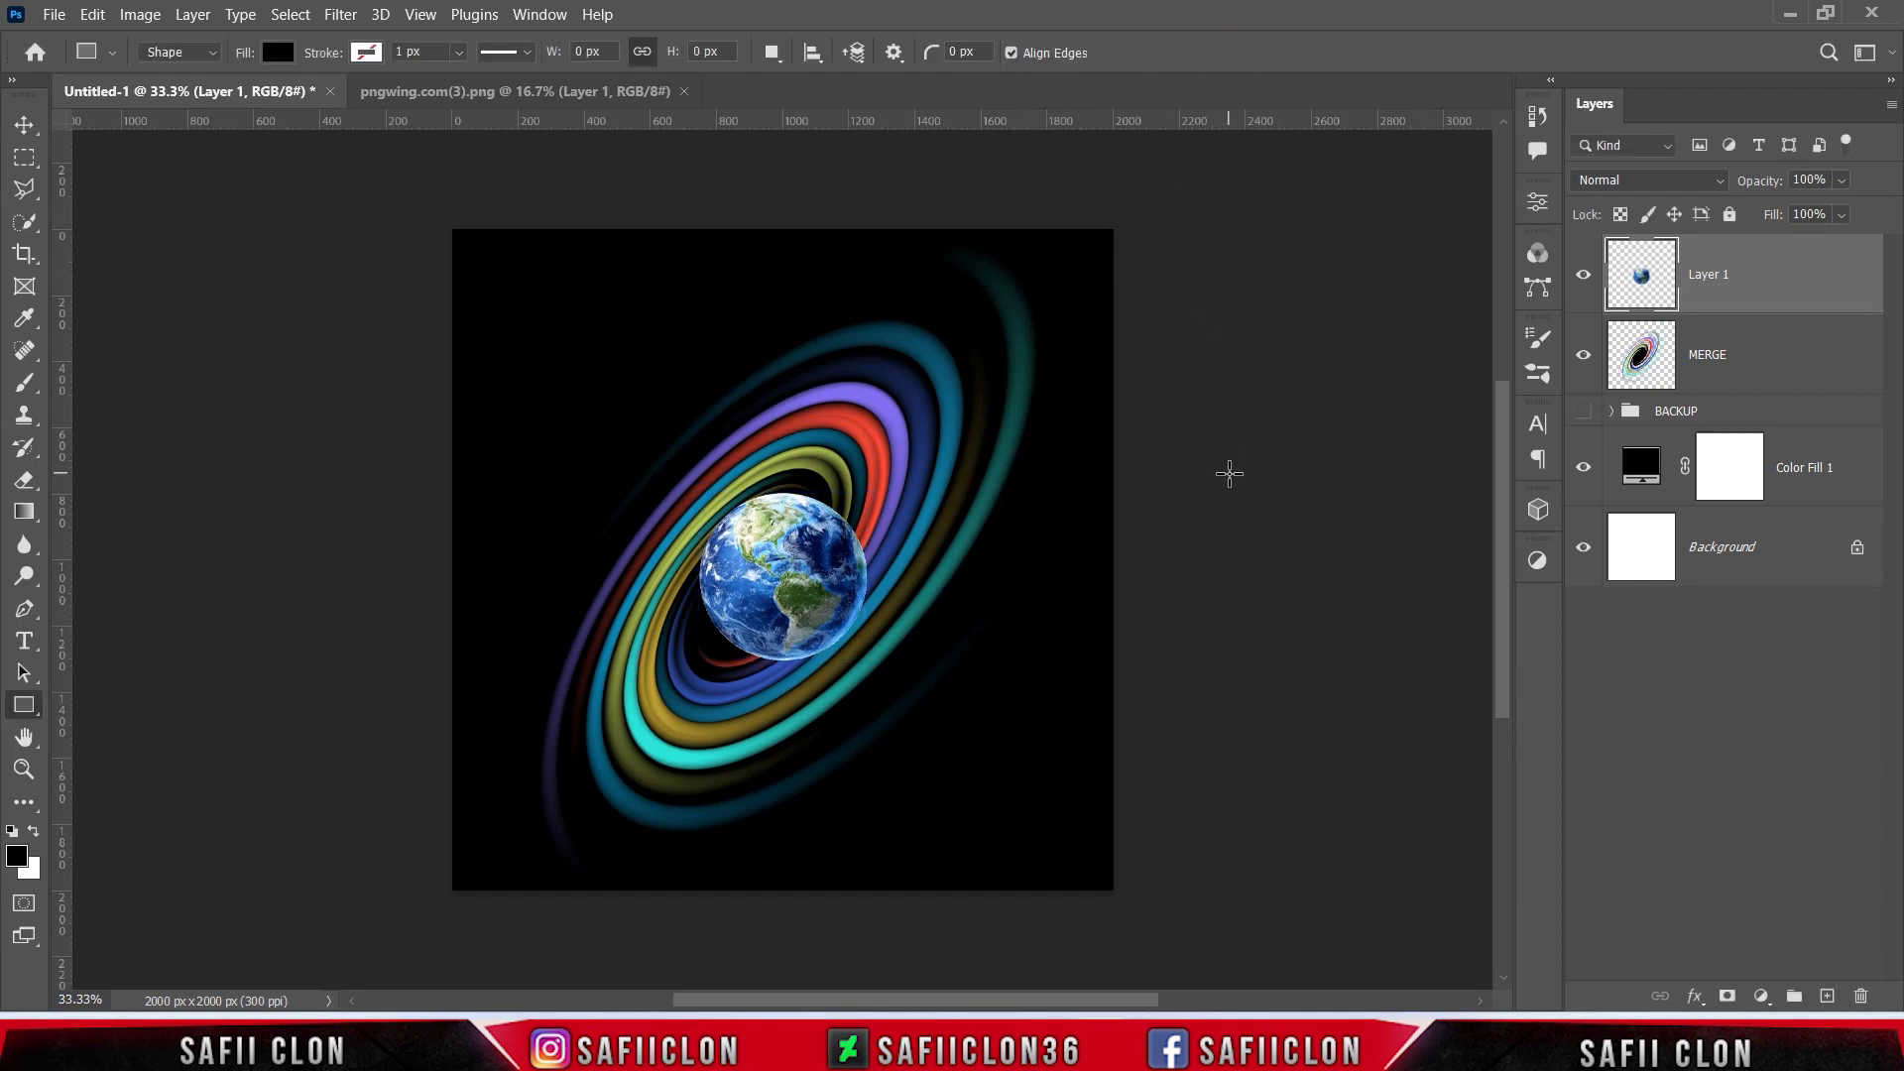
left_click_drag(1771, 271, 1783, 377)
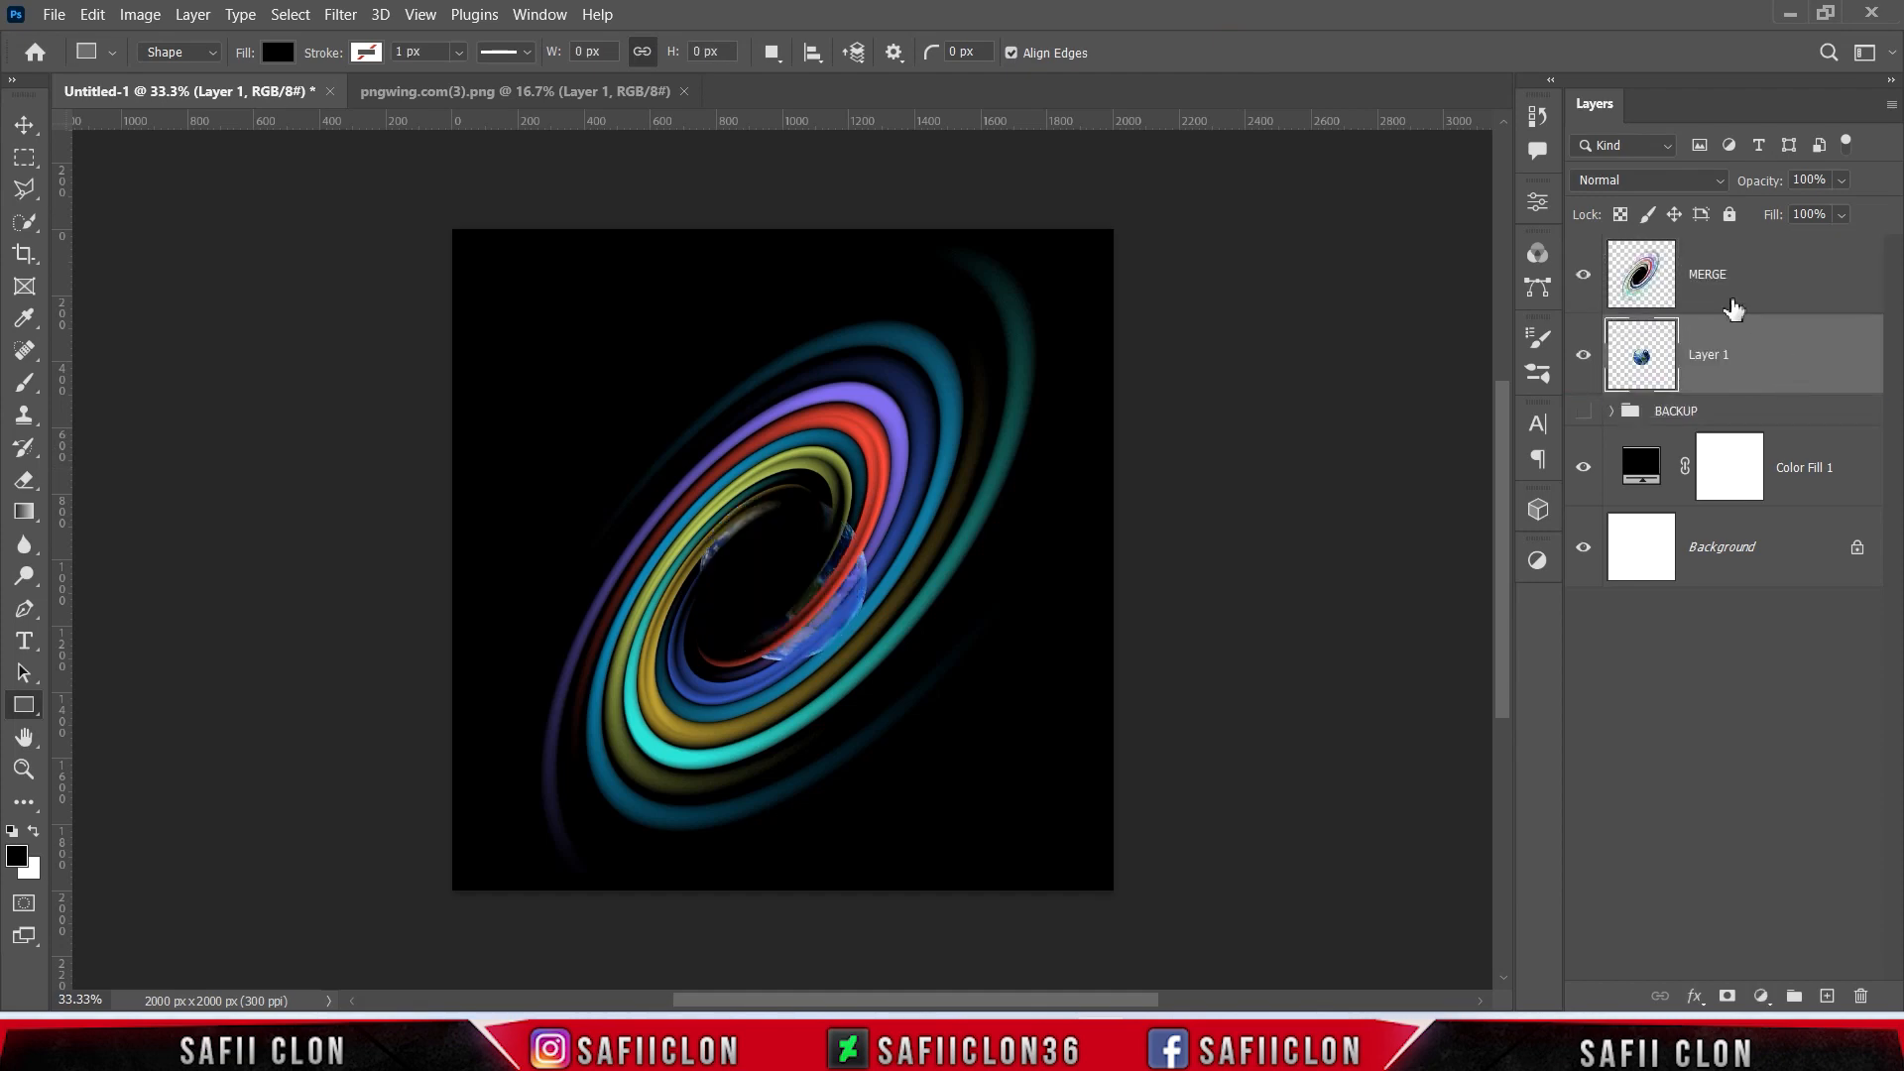